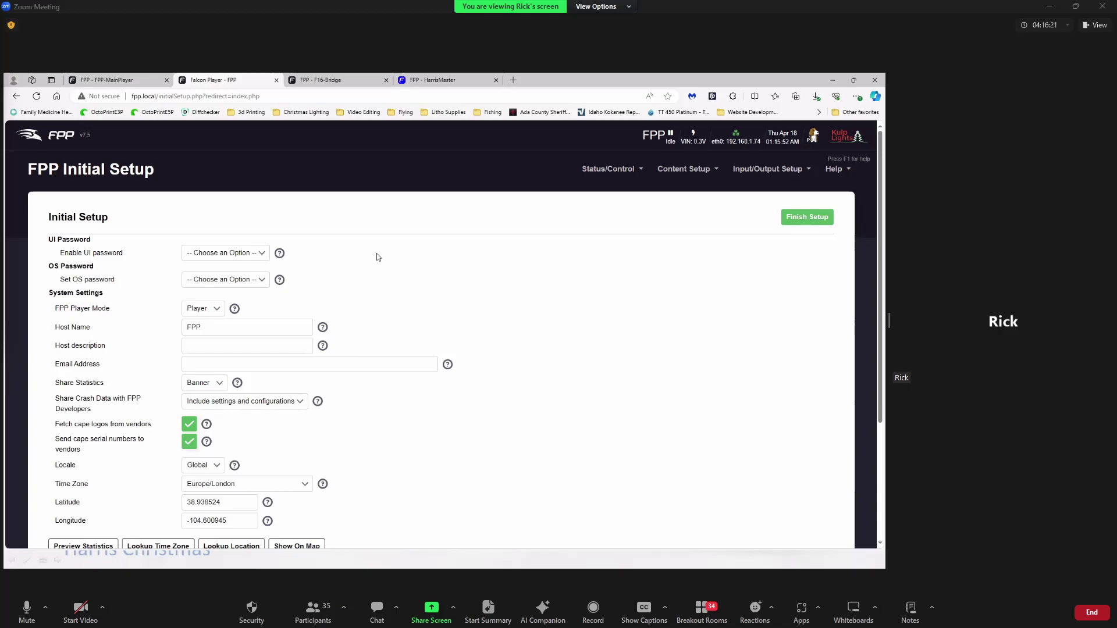
Disable the UI password and set the OS password option to Default in the initial setup
{"action": "left_click", "coordinate": [258, 253]}
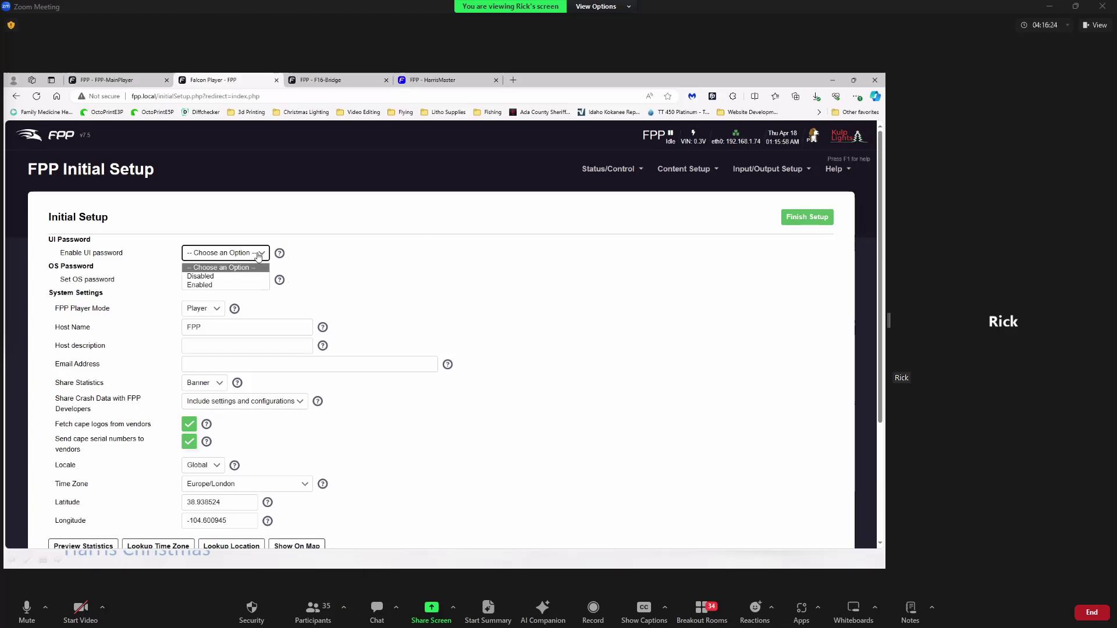
{"action": "left_click", "coordinate": [202, 276]}
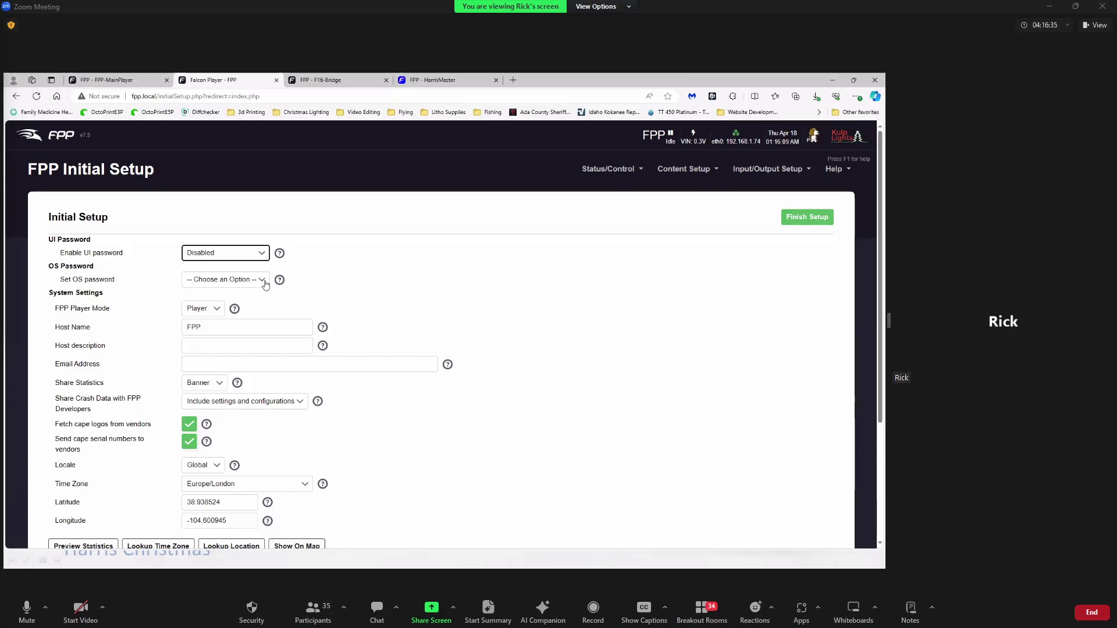
{"action": "left_click", "coordinate": [239, 280]}
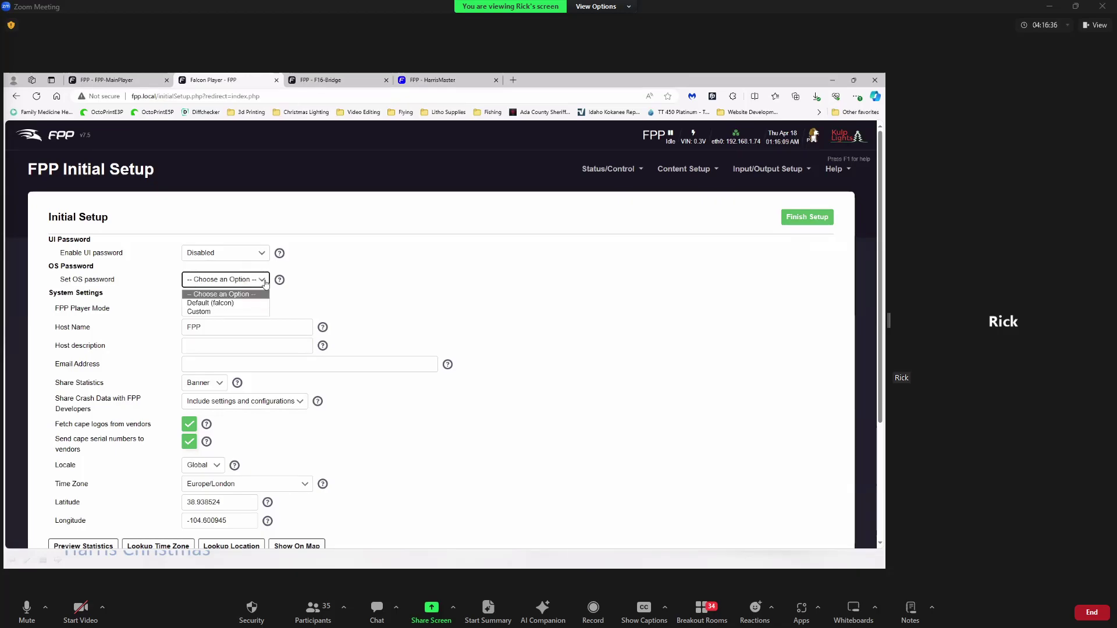
{"action": "left_click", "coordinate": [222, 302]}
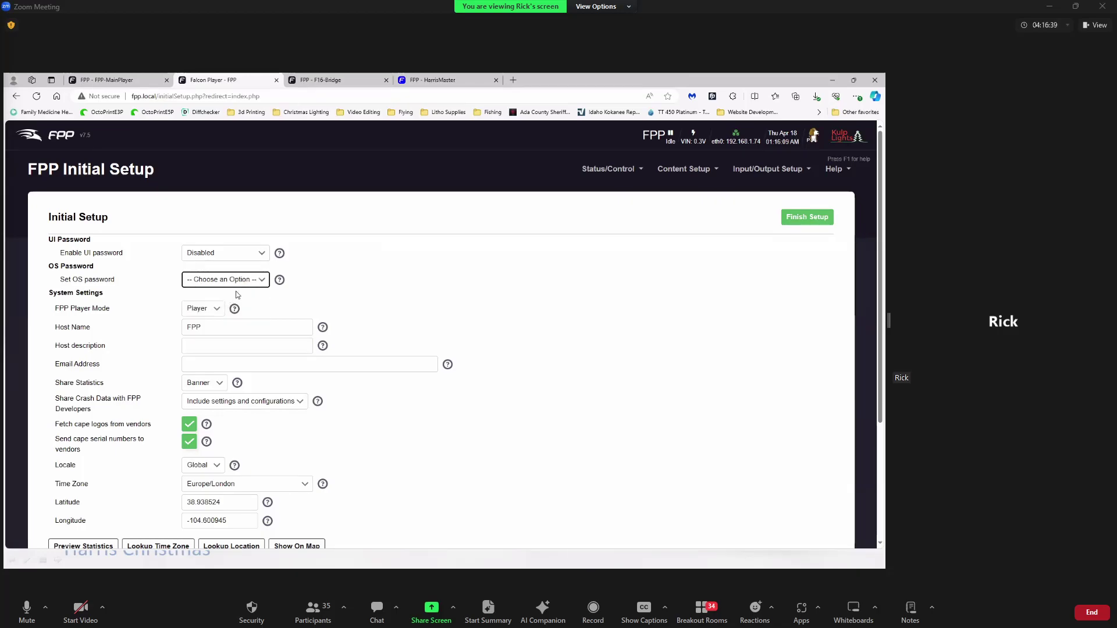
{"action": "key", "text": "Down"}
Set the FPP player mode to Remote and the host name to FPP-K8-PB-Test
{"action": "left_click", "coordinate": [214, 309]}
{"action": "left_click", "coordinate": [201, 327]}
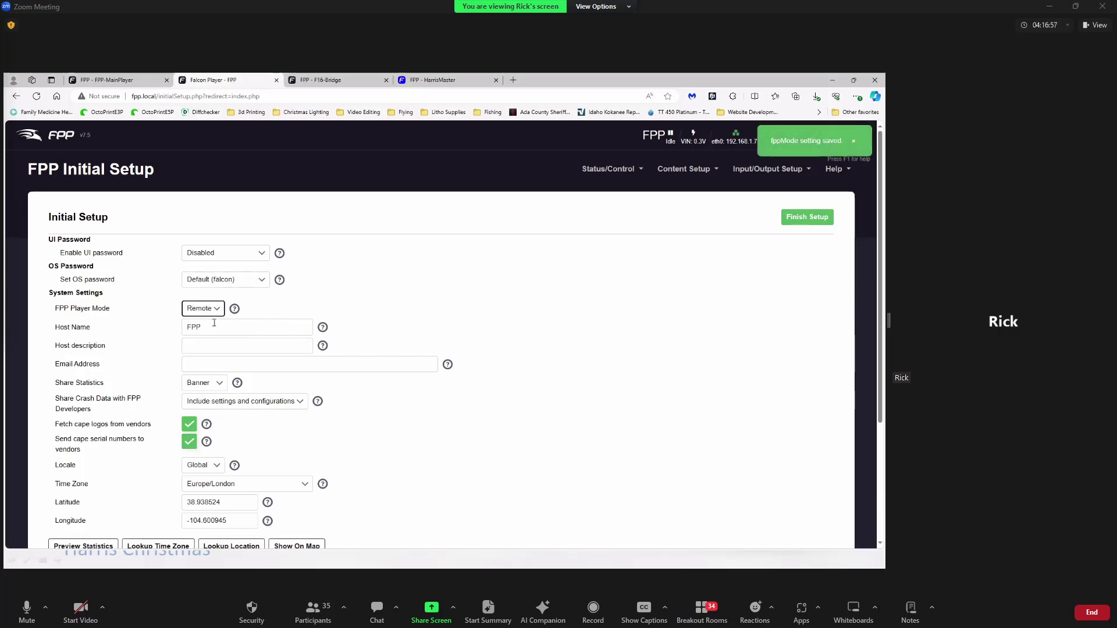
{"action": "left_click_drag", "start_coordinate": [226, 328], "coordinate": [164, 329]}
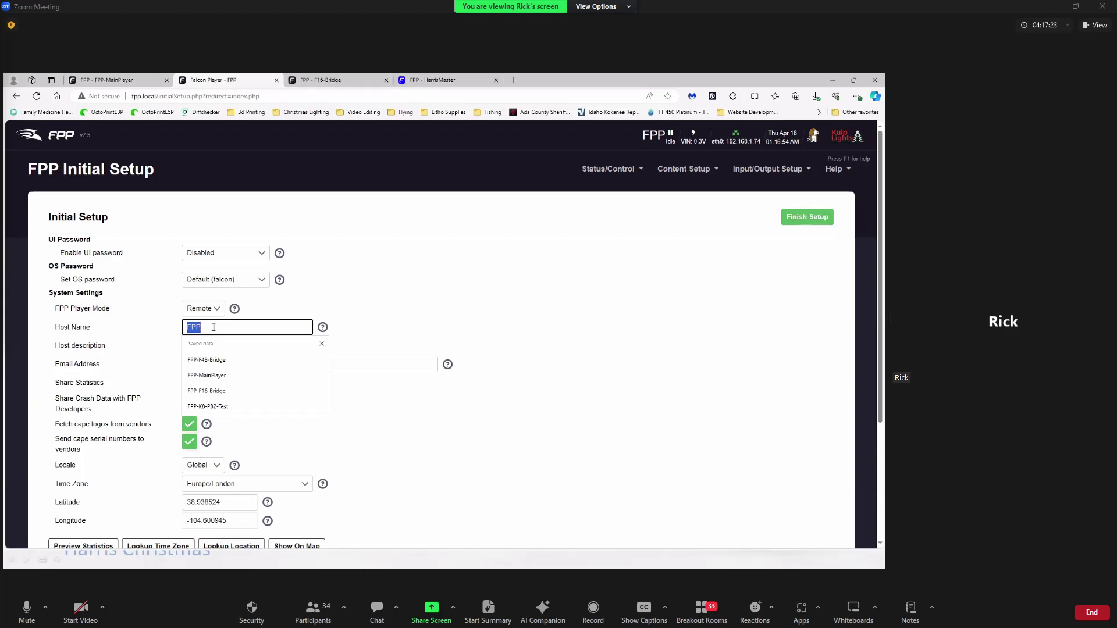
{"action": "left_click", "coordinate": [214, 327]}
{"action": "type", "text": "-K8"}
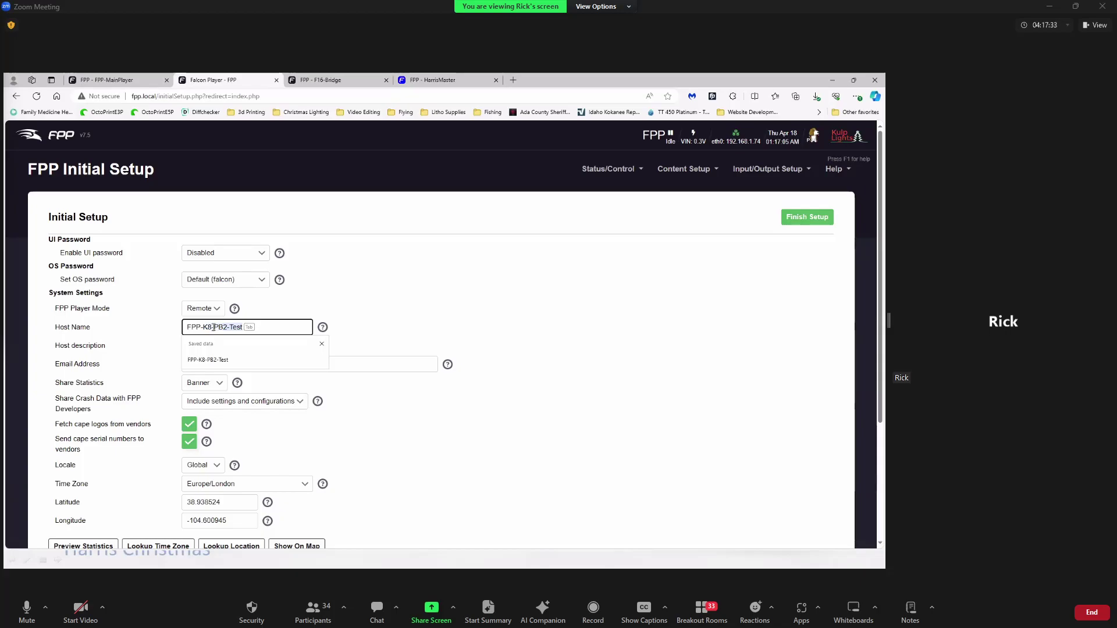
{"action": "type", "text": "-PB-Test"}
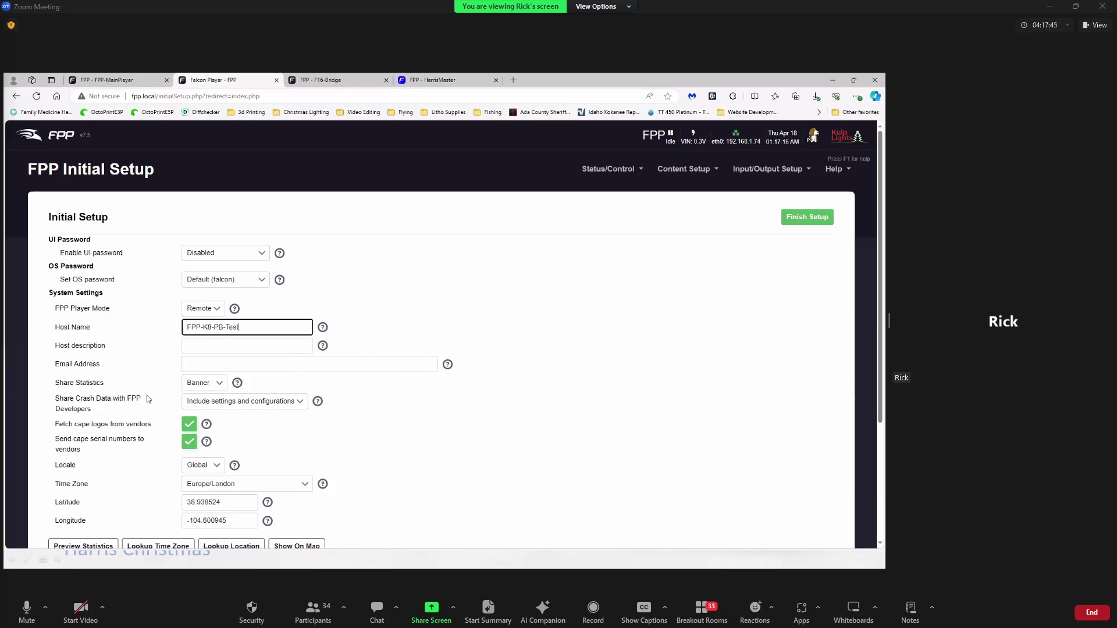
{"action": "left_click", "coordinate": [372, 365]}
Try to set Share Statistics to Enabled and dismiss the save message
{"action": "scroll", "coordinate": [518, 356], "scroll_direction": "down", "scroll_amount": 3}
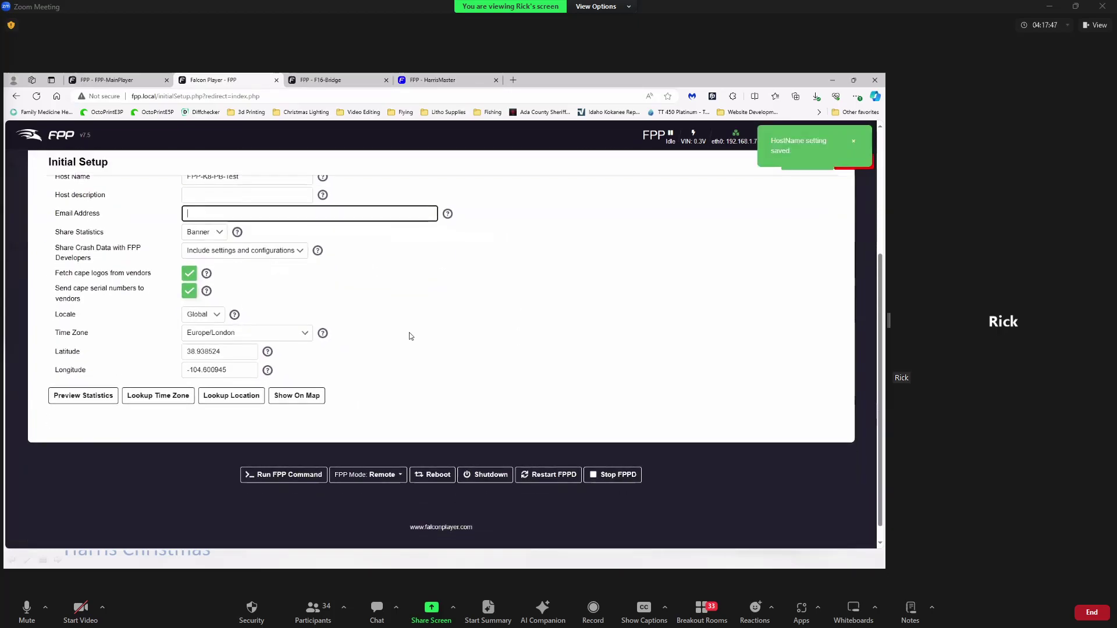
{"action": "scroll", "coordinate": [409, 335], "scroll_direction": "up", "scroll_amount": 3}
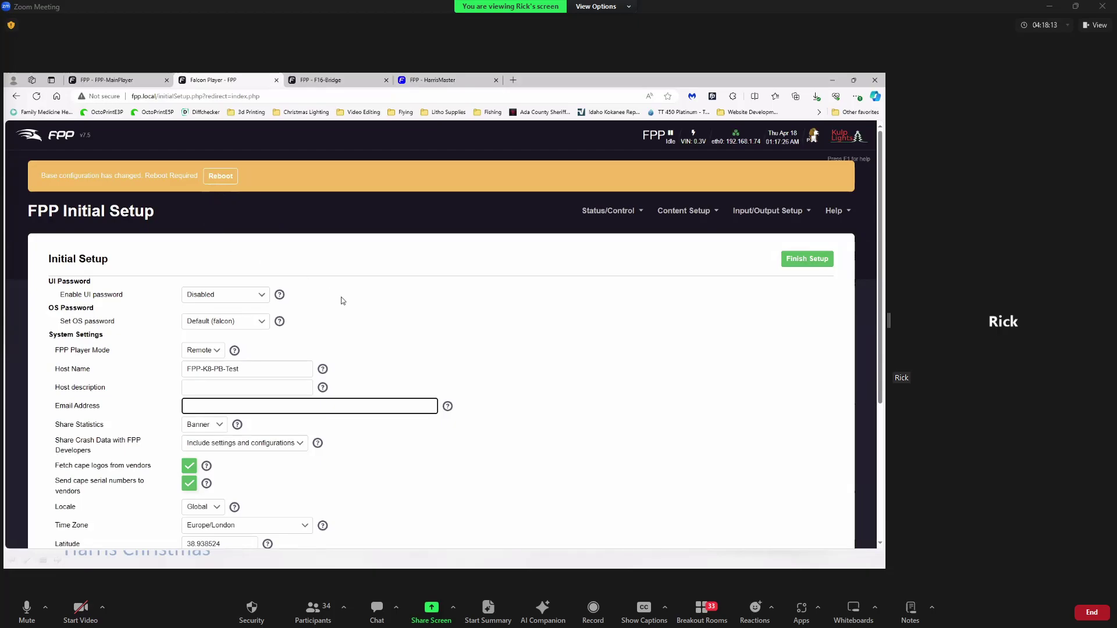
{"action": "scroll", "coordinate": [344, 299], "scroll_direction": "down", "scroll_amount": 2}
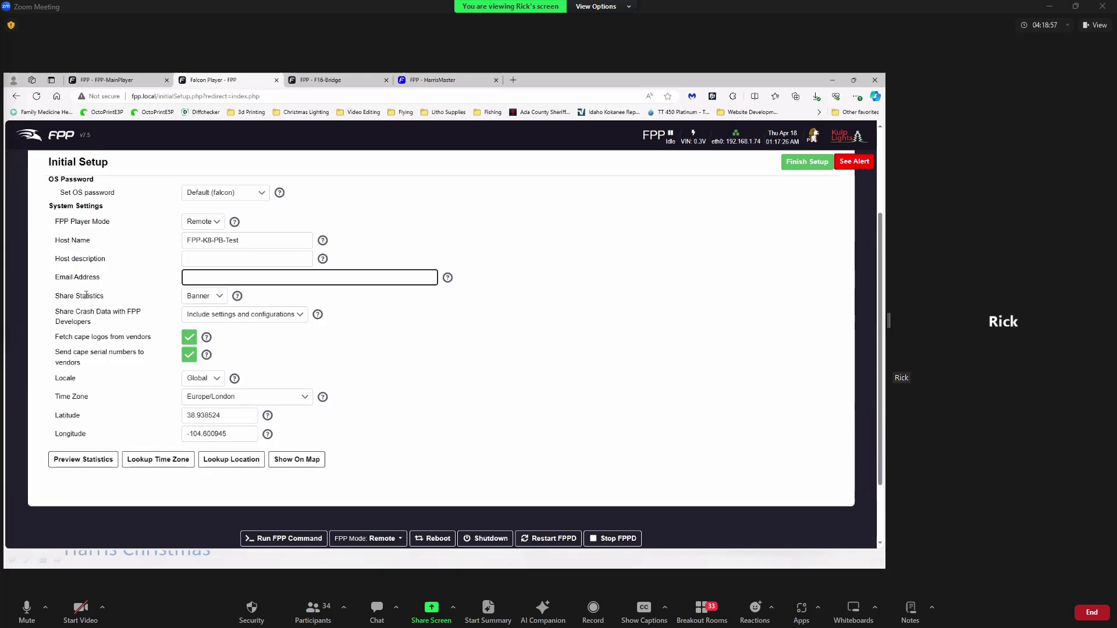
{"action": "left_click", "coordinate": [225, 298]}
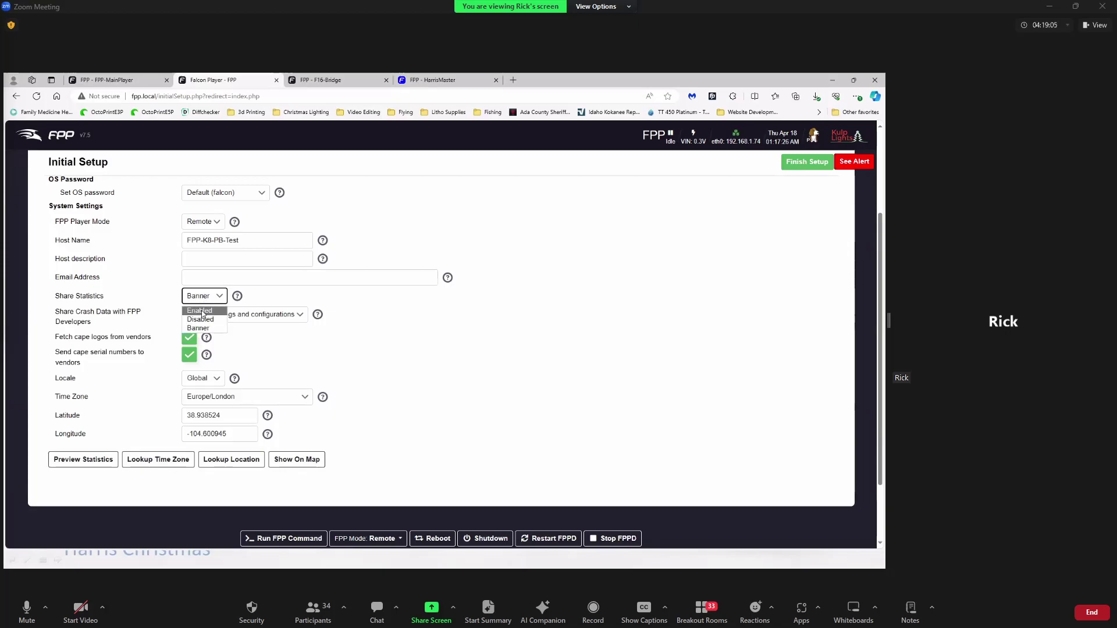
{"action": "left_click", "coordinate": [201, 311]}
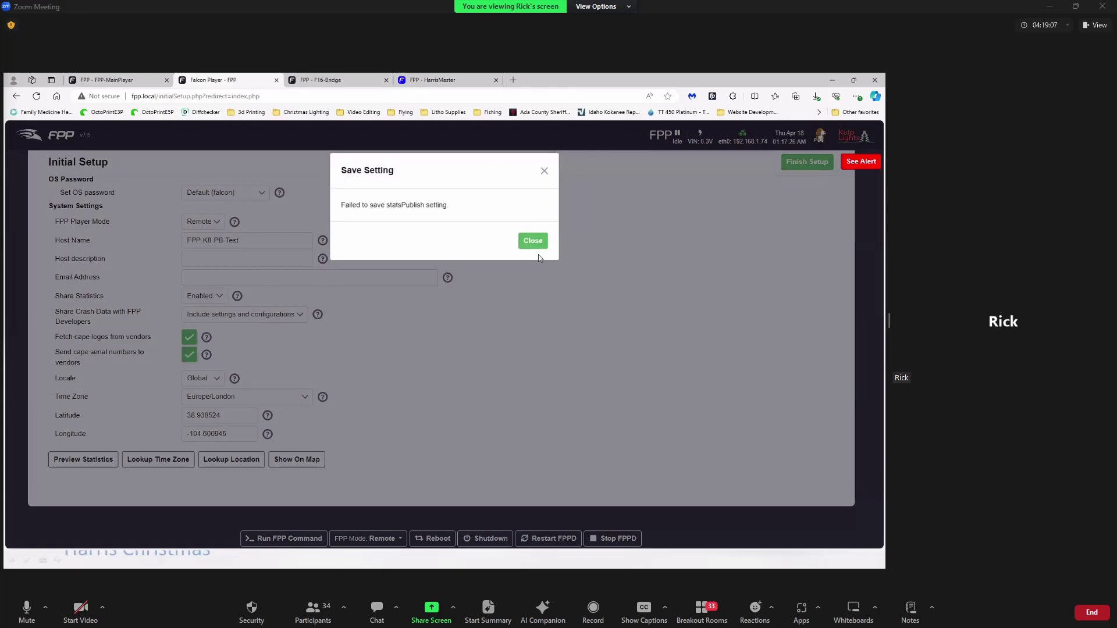
{"action": "left_click", "coordinate": [531, 241]}
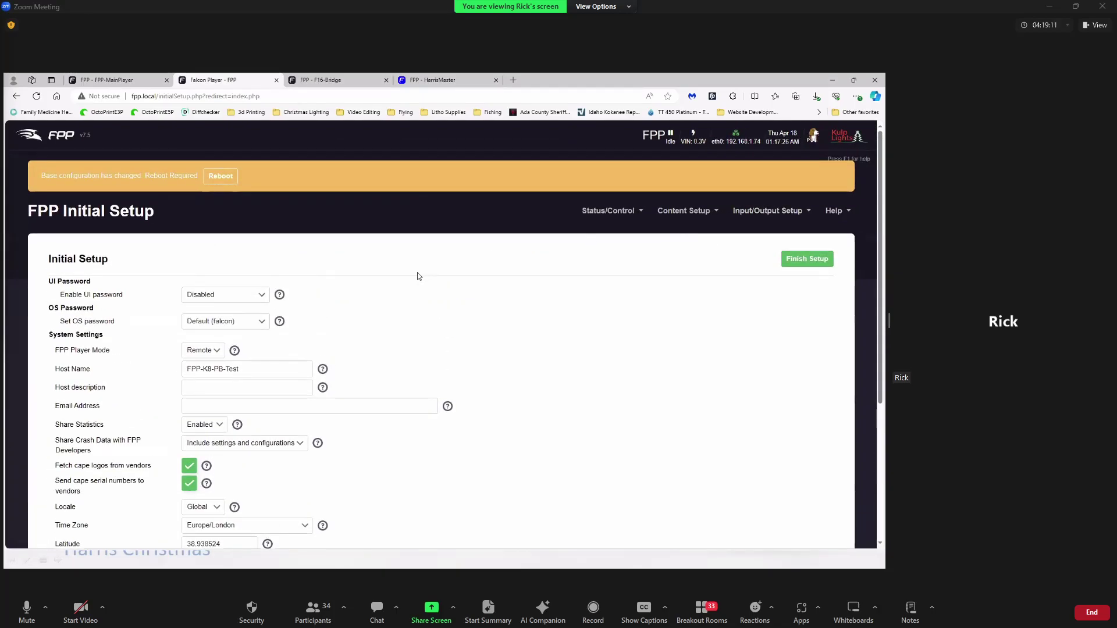
Try to set the Locale to USA and dismiss the save message
{"action": "scroll", "coordinate": [335, 282], "scroll_direction": "down", "scroll_amount": 2}
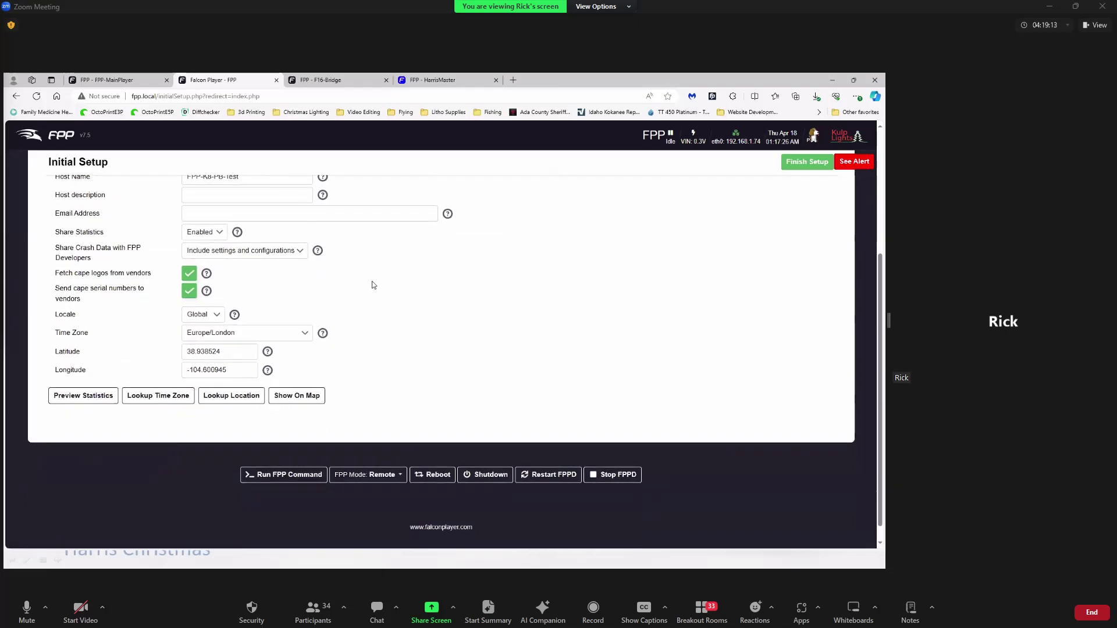
{"action": "scroll", "coordinate": [311, 285], "scroll_direction": "up", "scroll_amount": 2}
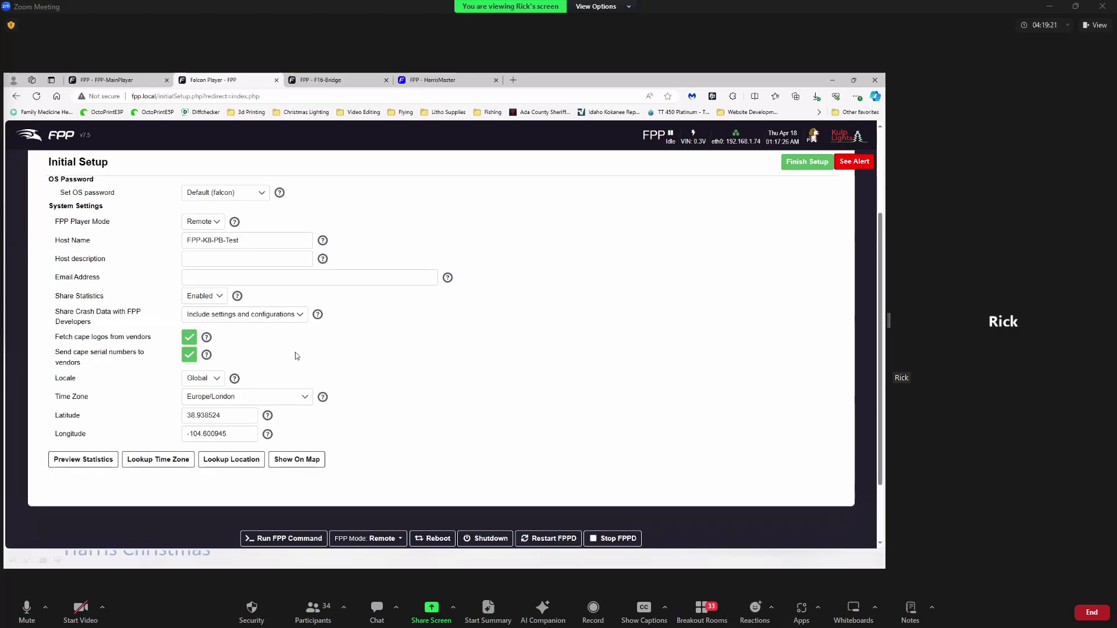
{"action": "scroll", "coordinate": [396, 344], "scroll_direction": "up", "scroll_amount": 3}
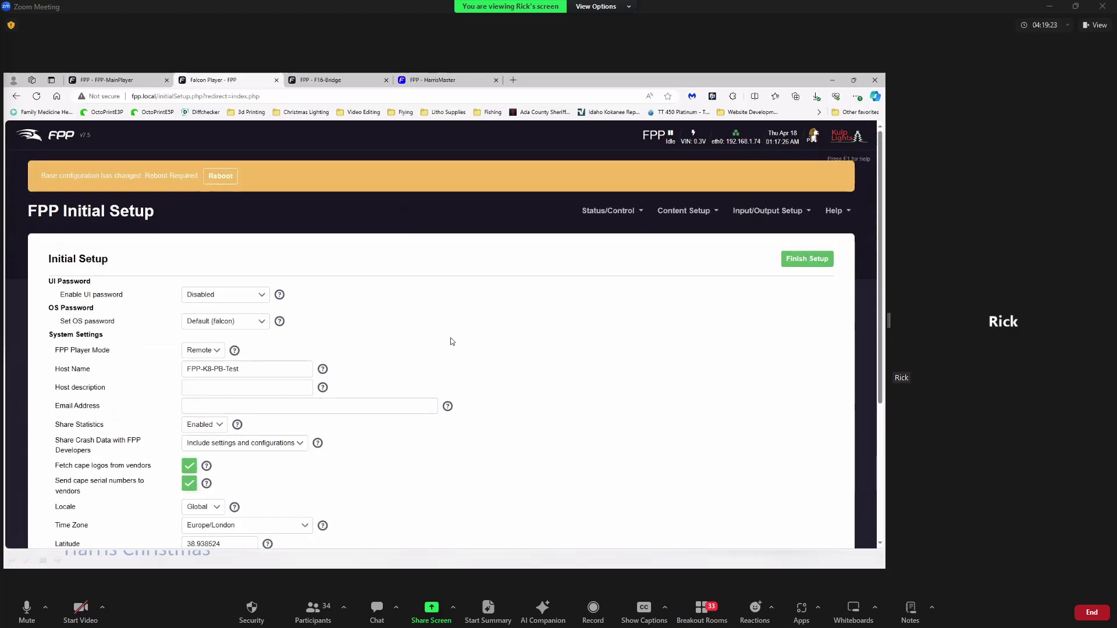
{"action": "scroll", "coordinate": [459, 341], "scroll_direction": "down", "scroll_amount": 1}
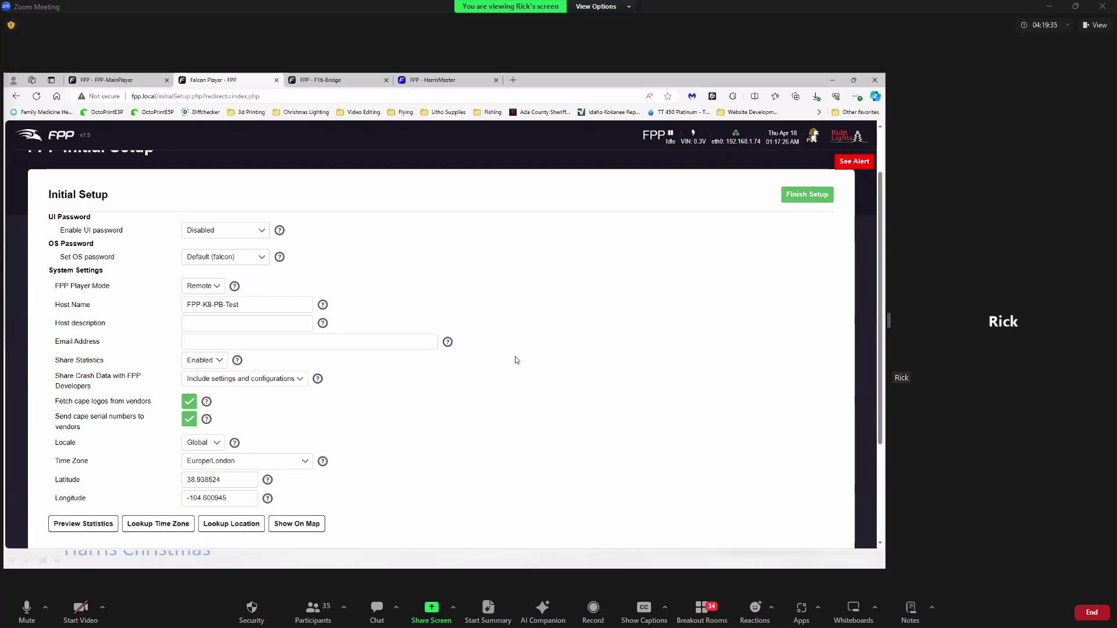
{"action": "scroll", "coordinate": [515, 356], "scroll_direction": "down", "scroll_amount": 2}
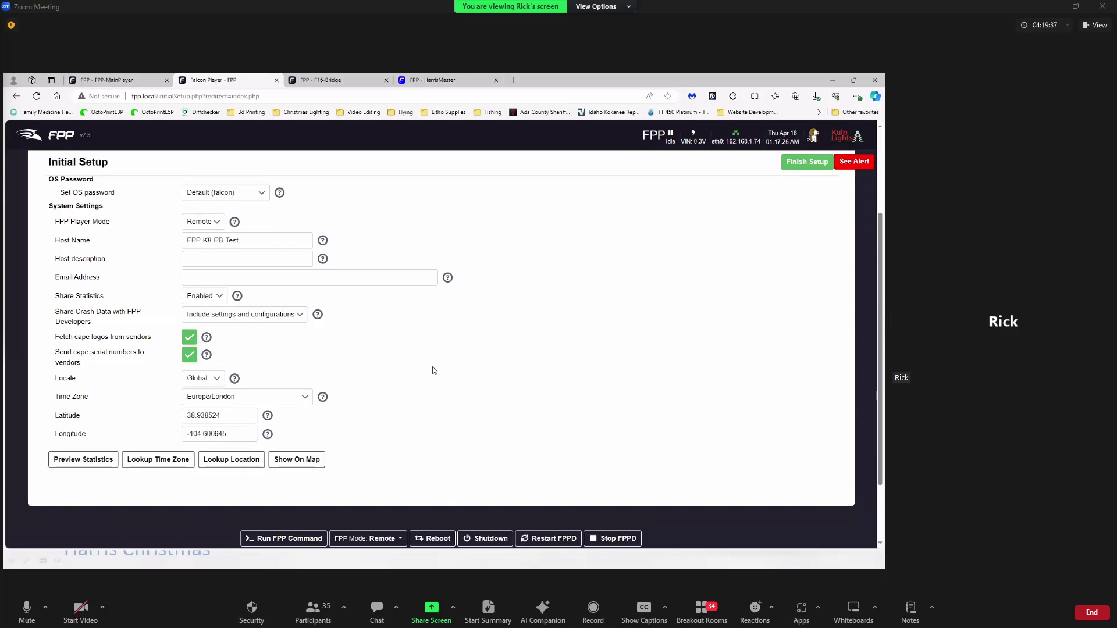
{"action": "left_click", "coordinate": [215, 379]}
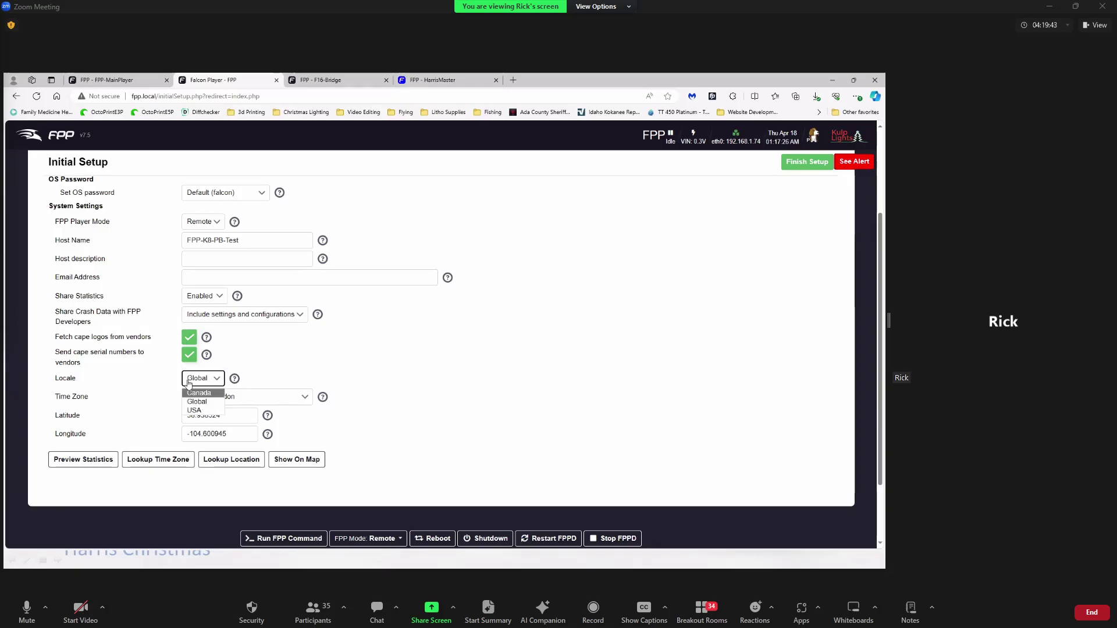
{"action": "left_click", "coordinate": [301, 363]}
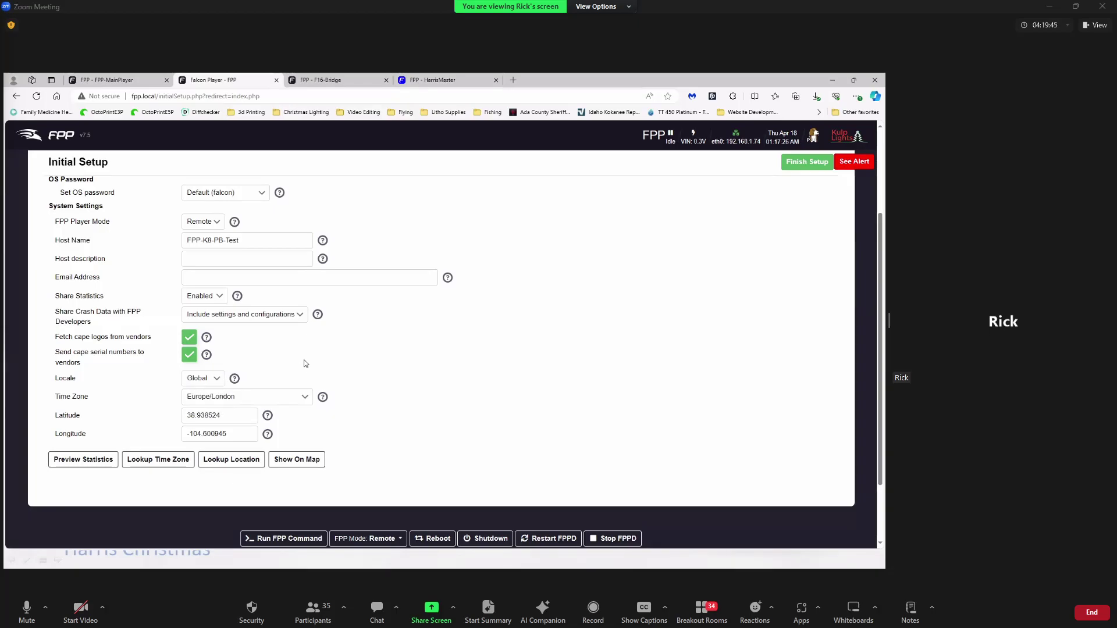
{"action": "left_click", "coordinate": [218, 379]}
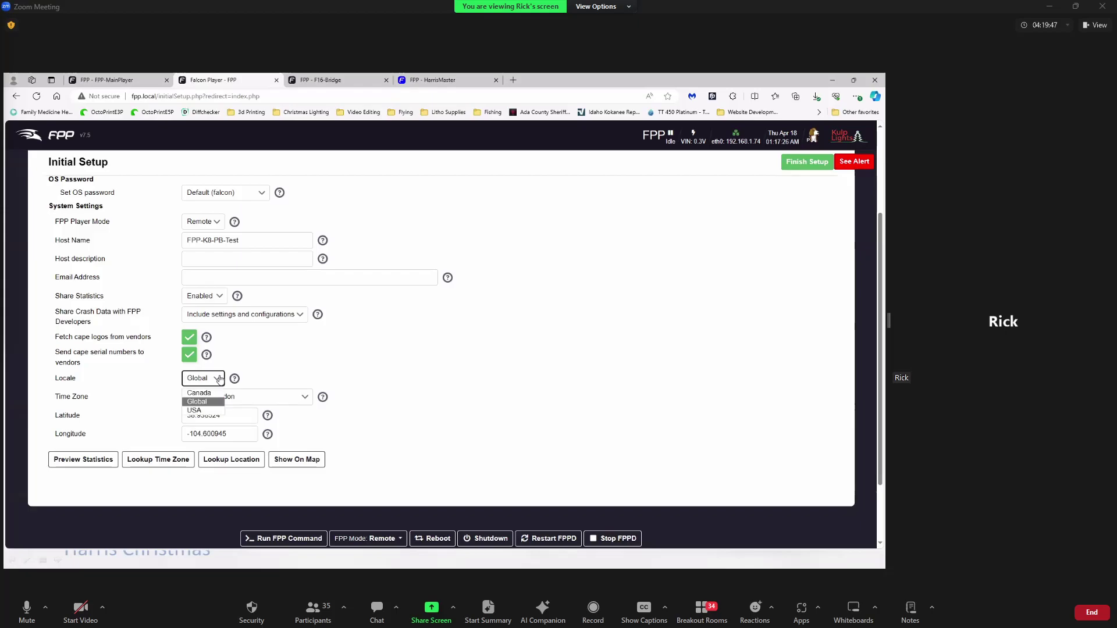
{"action": "left_click", "coordinate": [395, 355]}
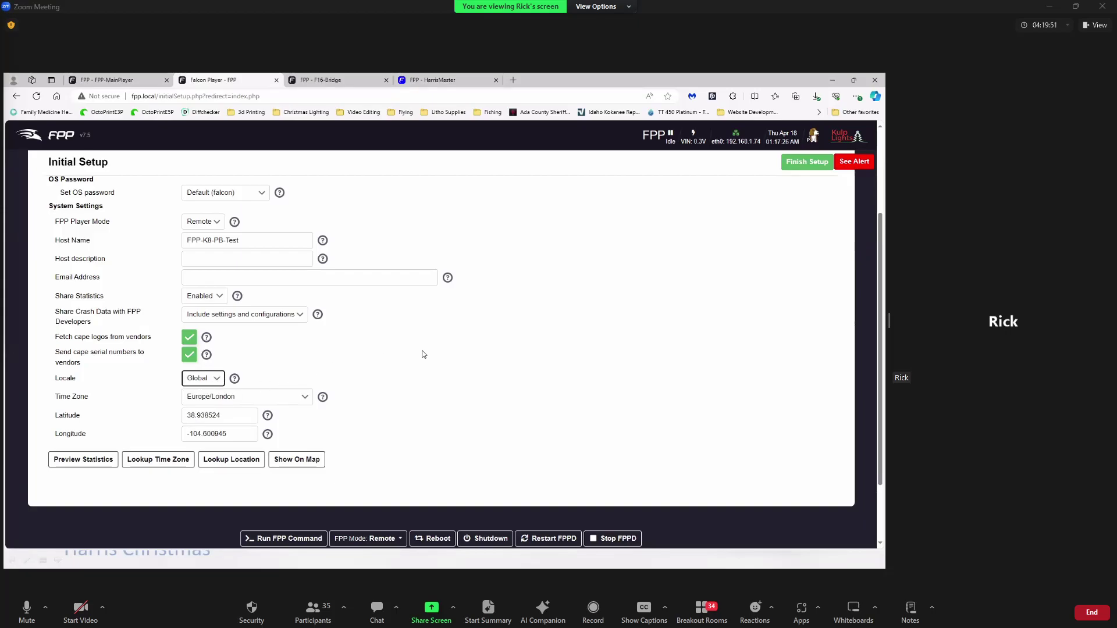
{"action": "key", "text": "Down"}
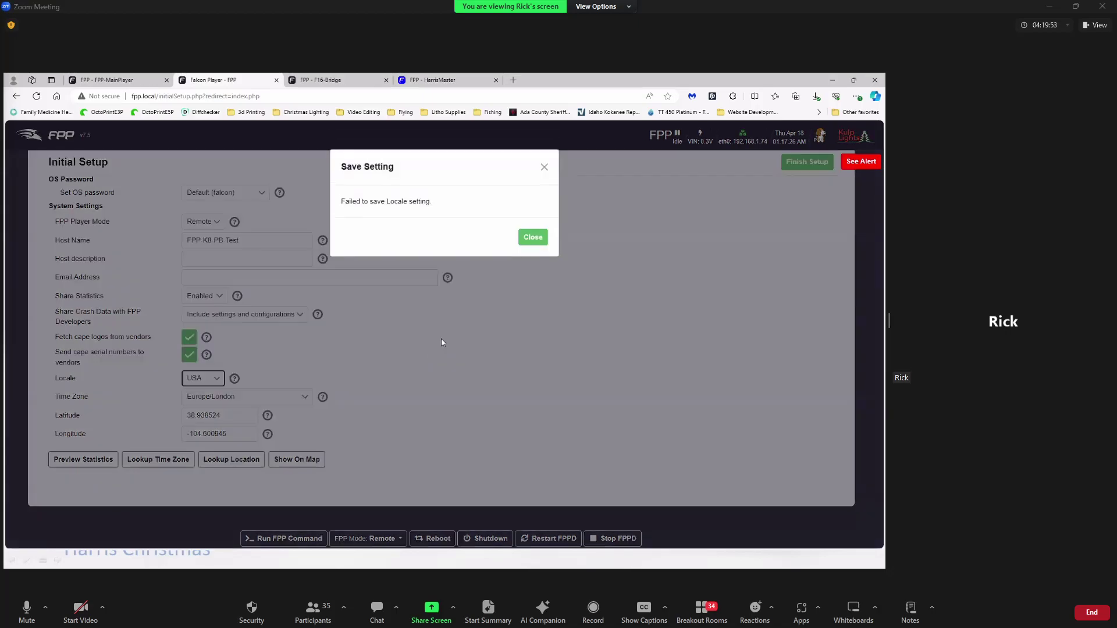
{"action": "left_click", "coordinate": [534, 241]}
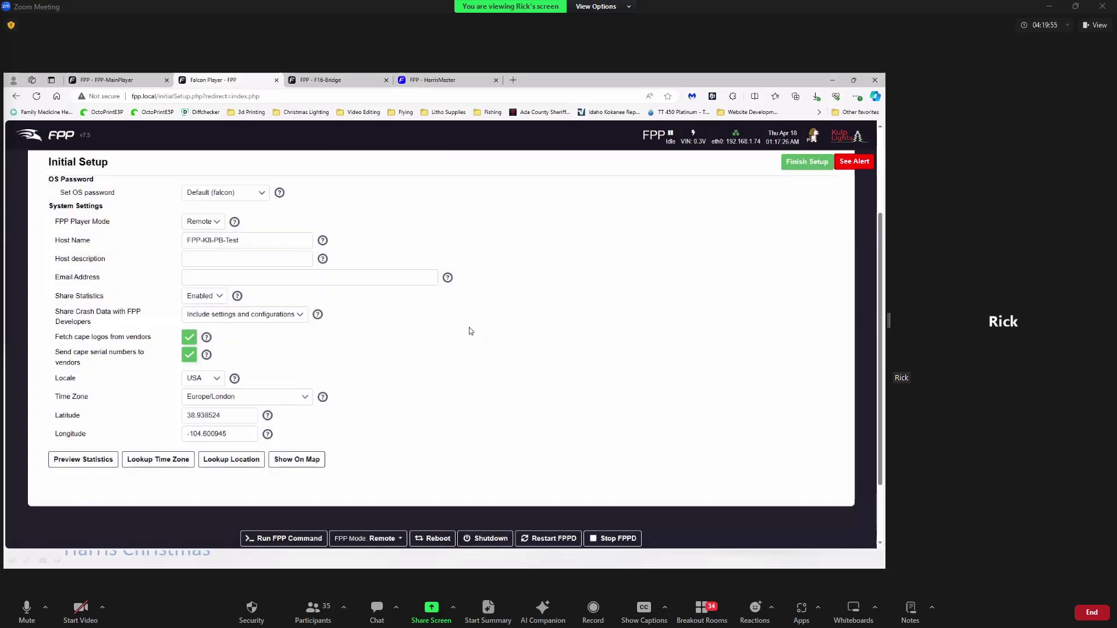
Try to fill in the time zone and the latitude and longitude with the automatic lookups, dismissing the save messages
{"action": "scroll", "coordinate": [470, 330], "scroll_direction": "down", "scroll_amount": 1}
{"action": "scroll", "coordinate": [470, 328], "scroll_direction": "up", "scroll_amount": 1}
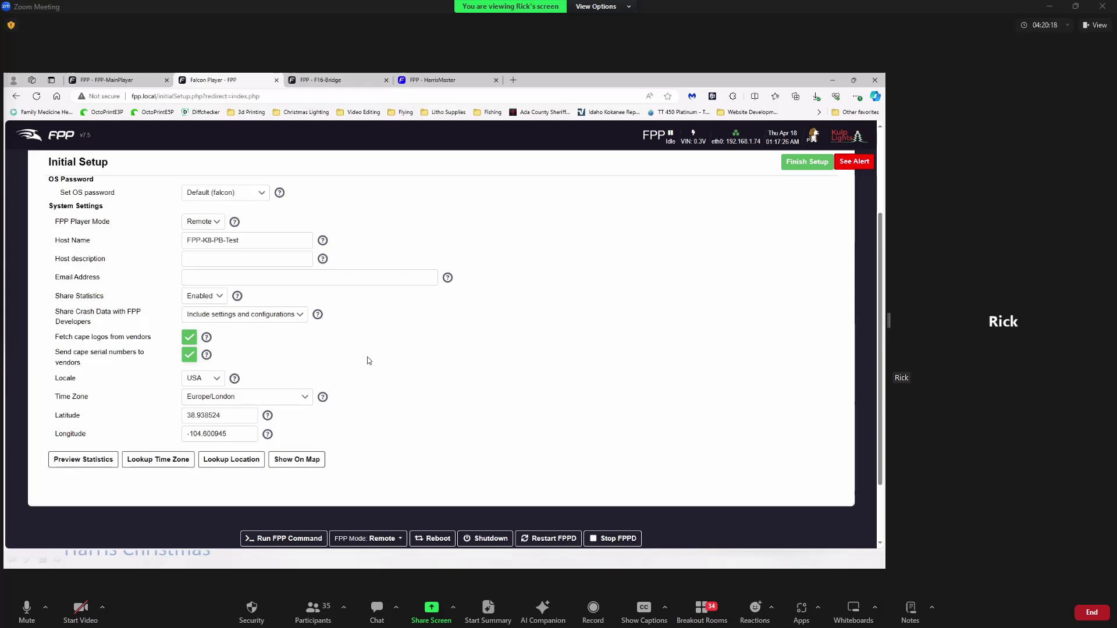
{"action": "left_click", "coordinate": [164, 461]}
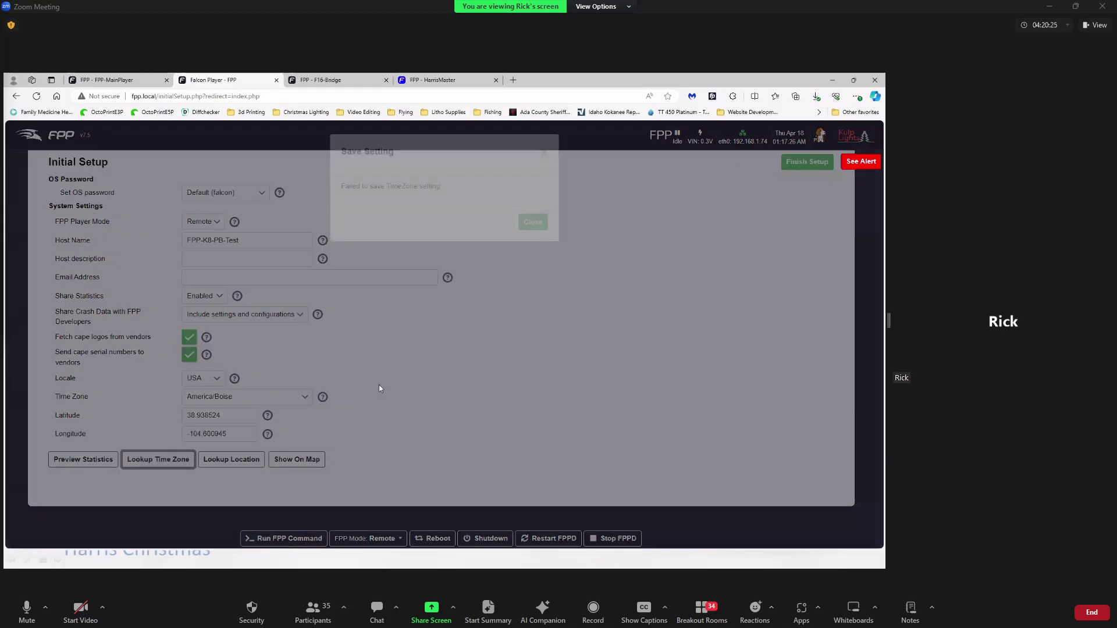
{"action": "left_click", "coordinate": [533, 240]}
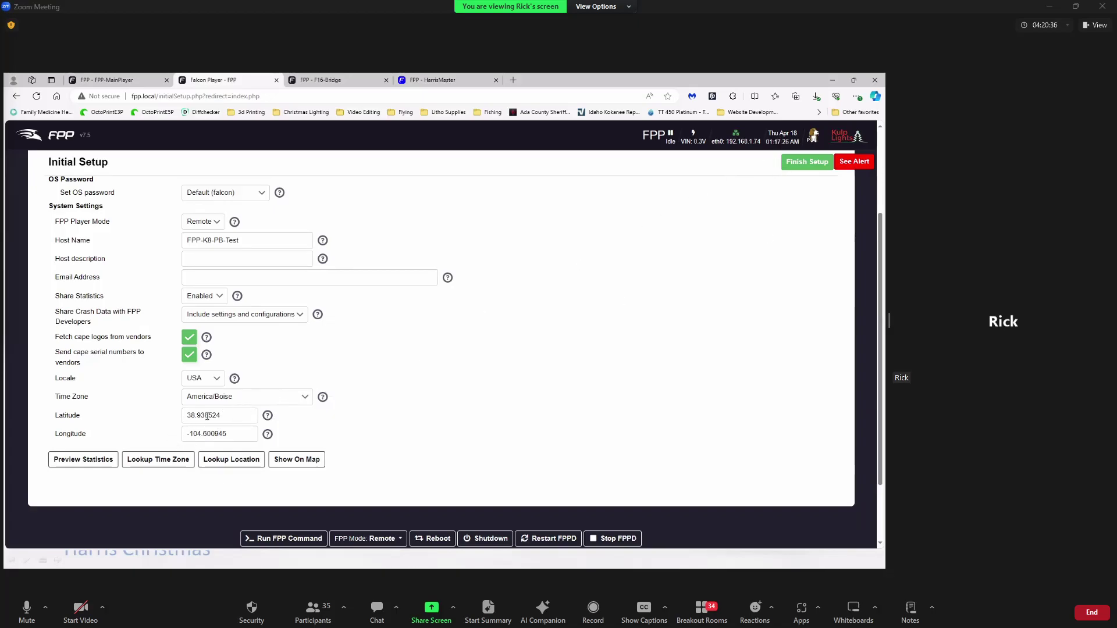
{"action": "left_click", "coordinate": [236, 457]}
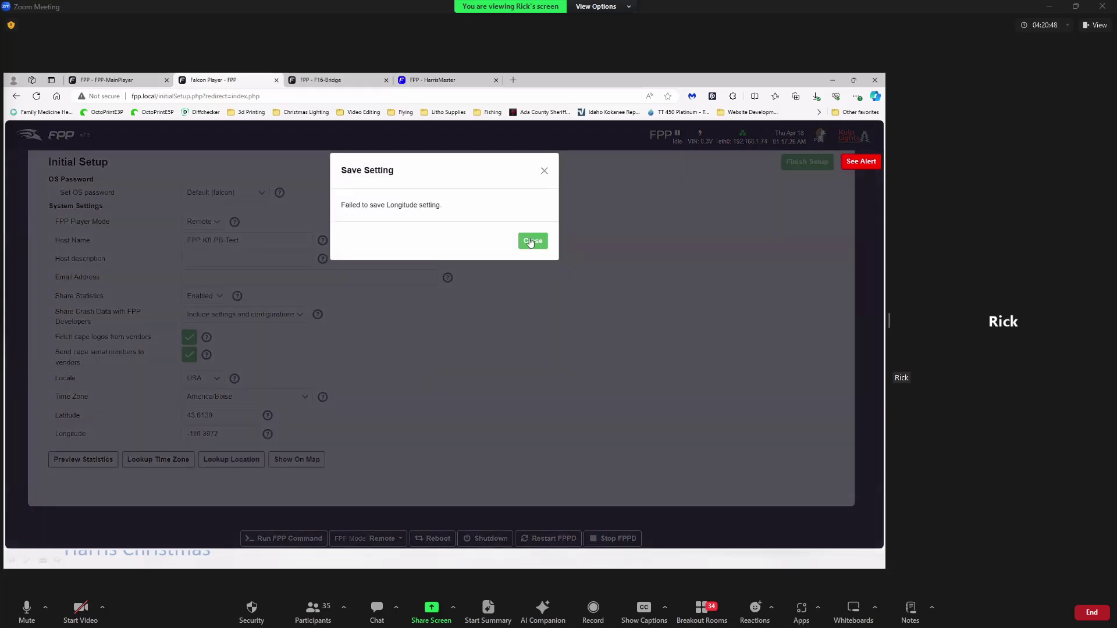
{"action": "left_click", "coordinate": [530, 239]}
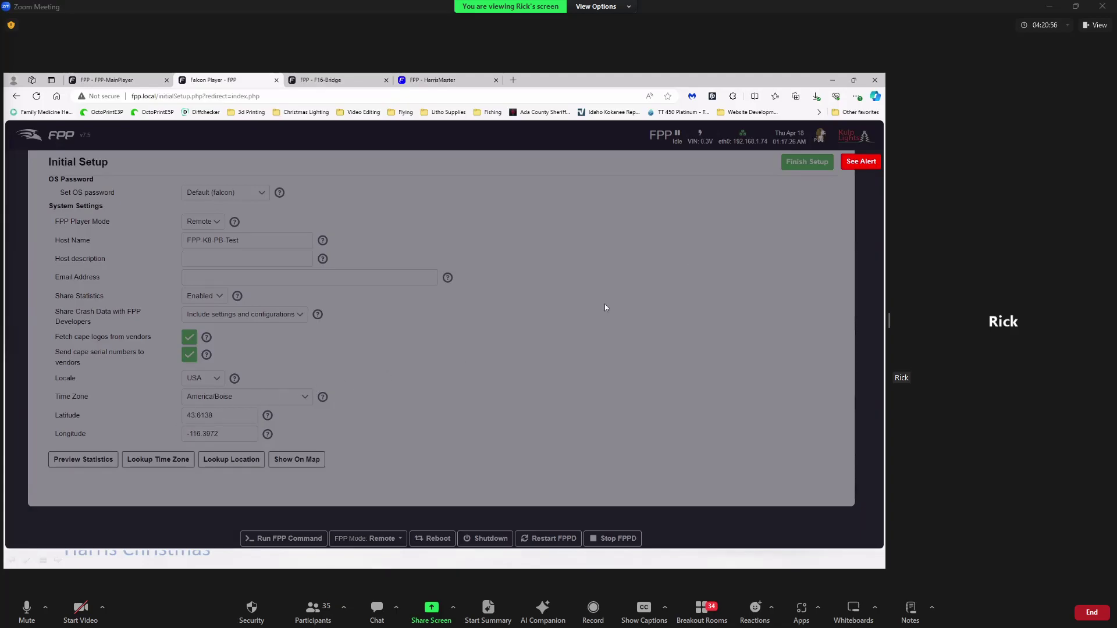
Load the controller's setup page under its new host address fpp-k8-pb-test.local
{"action": "left_click", "coordinate": [861, 161]}
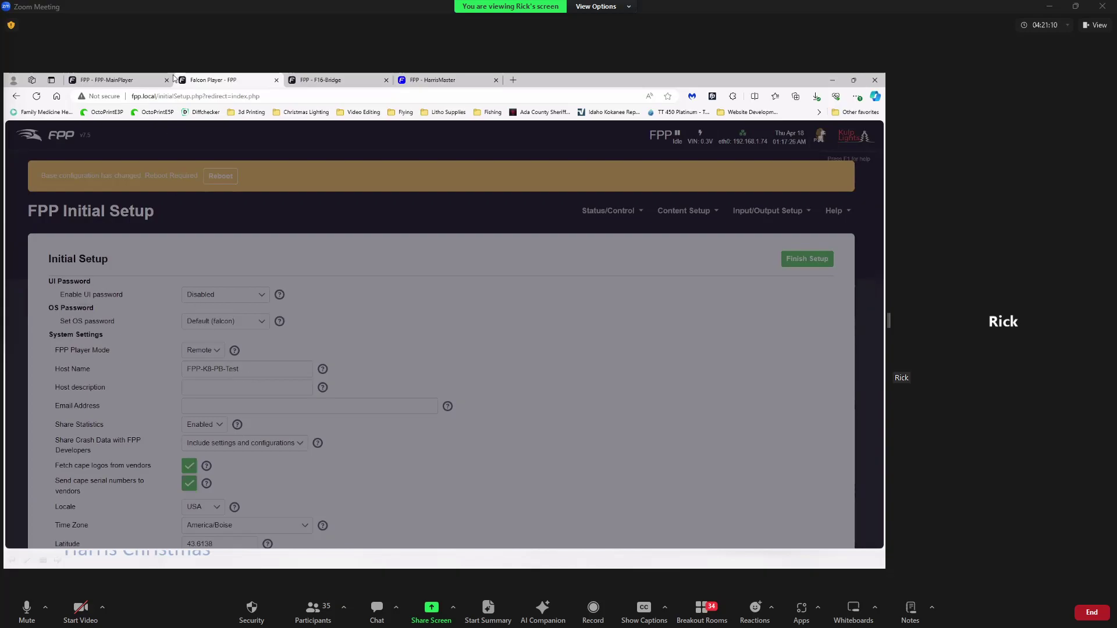
{"action": "left_click", "coordinate": [164, 97]}
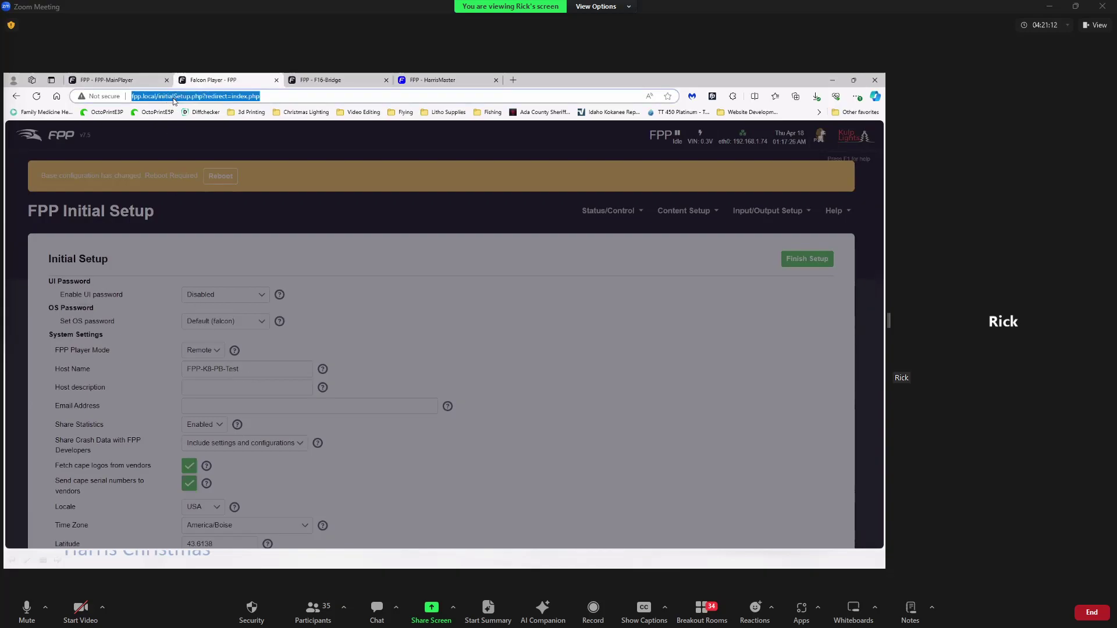
{"action": "type", "text": "fpp-"}
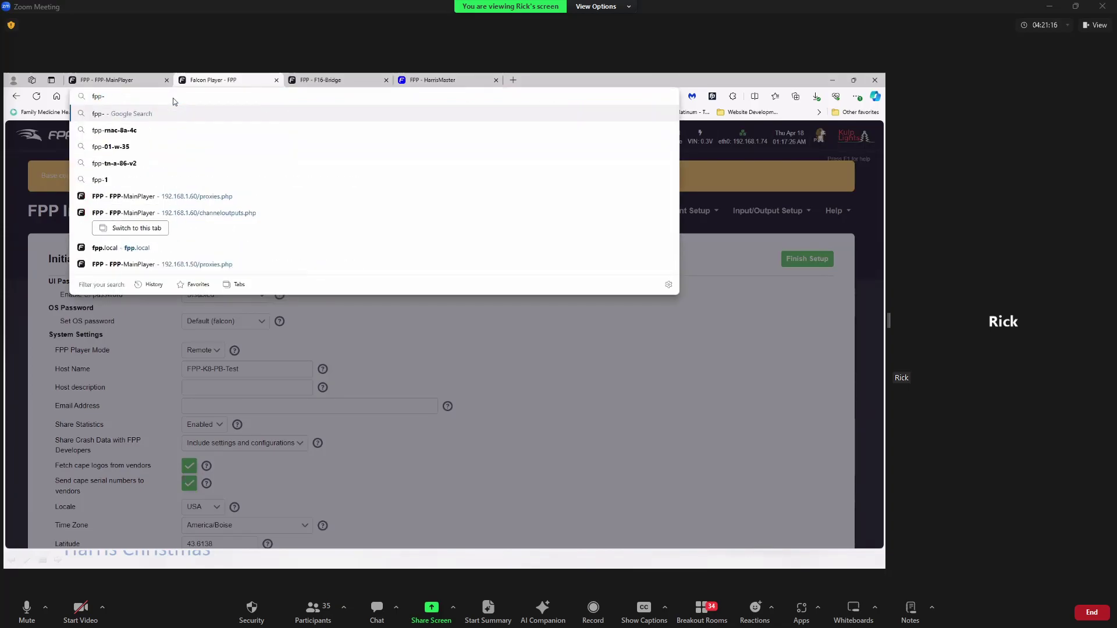
{"action": "type", "text": "k"}
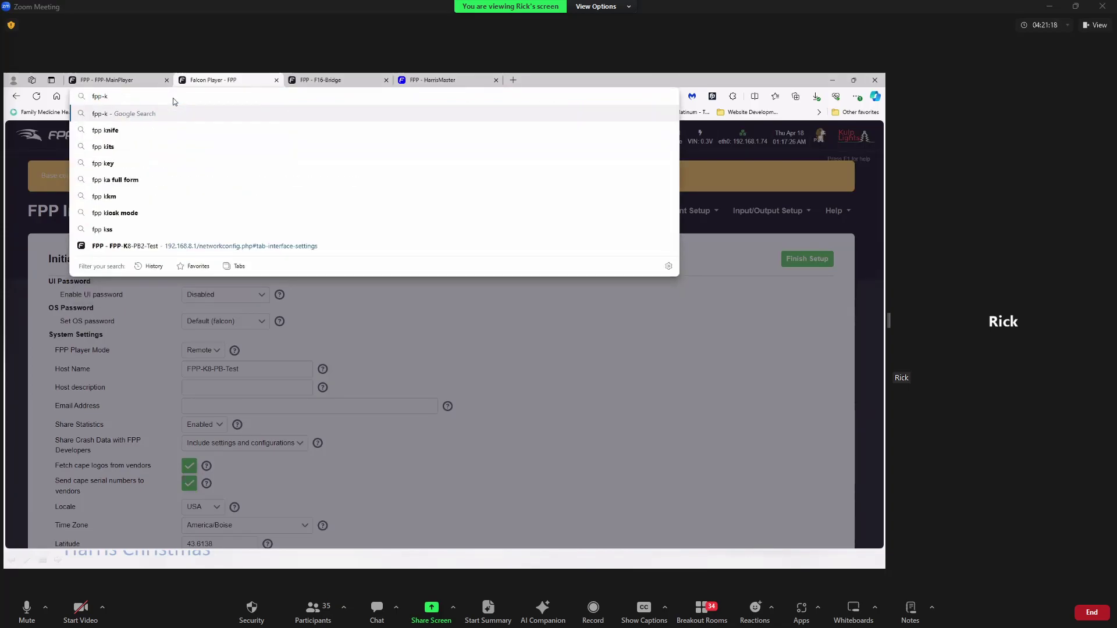
{"action": "type", "text": "8-"}
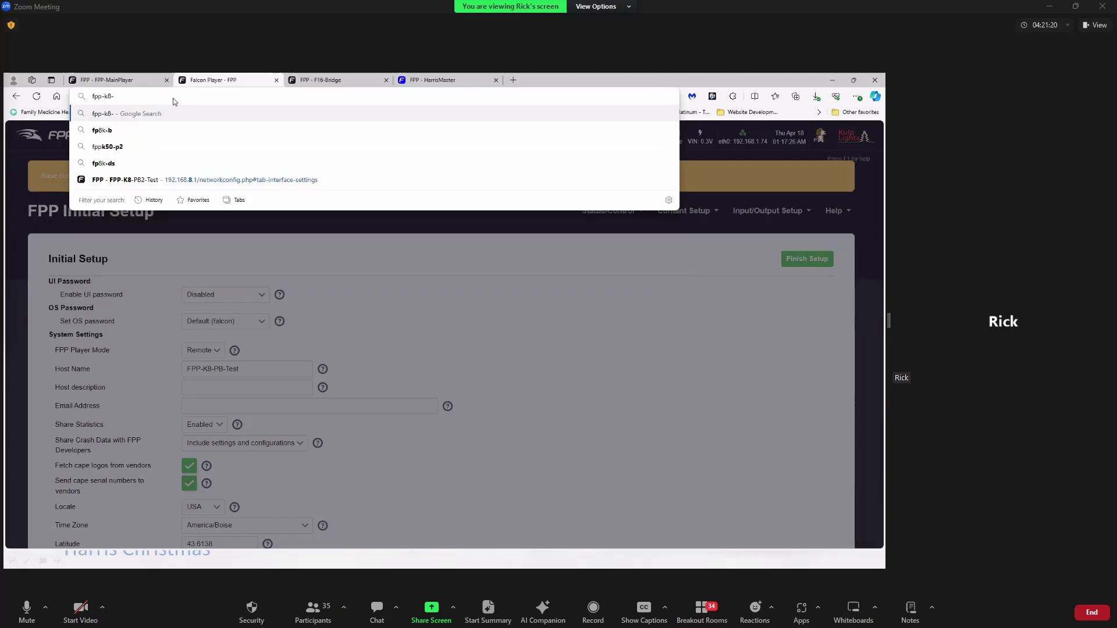
{"action": "type", "text": "pb"}
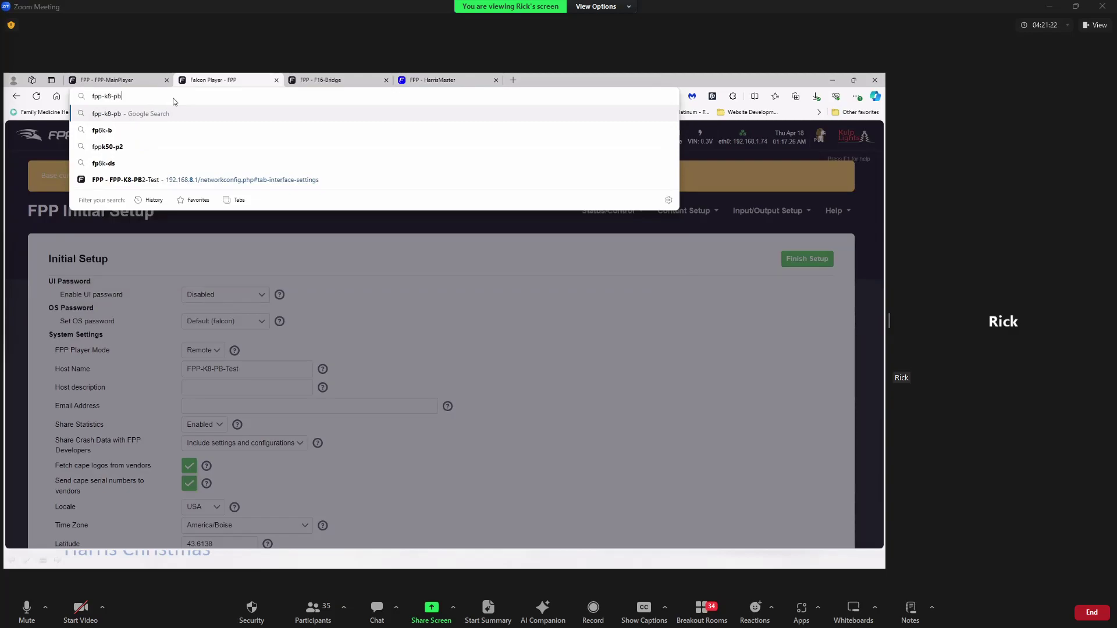
{"action": "type", "text": "-test"}
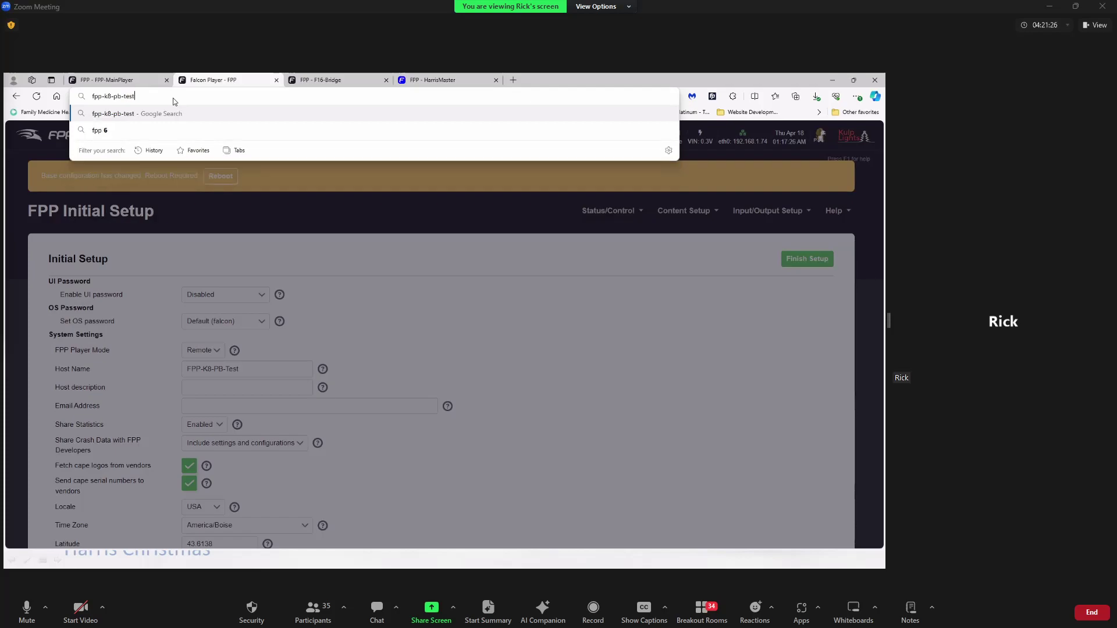
{"action": "type", "text": ".local"}
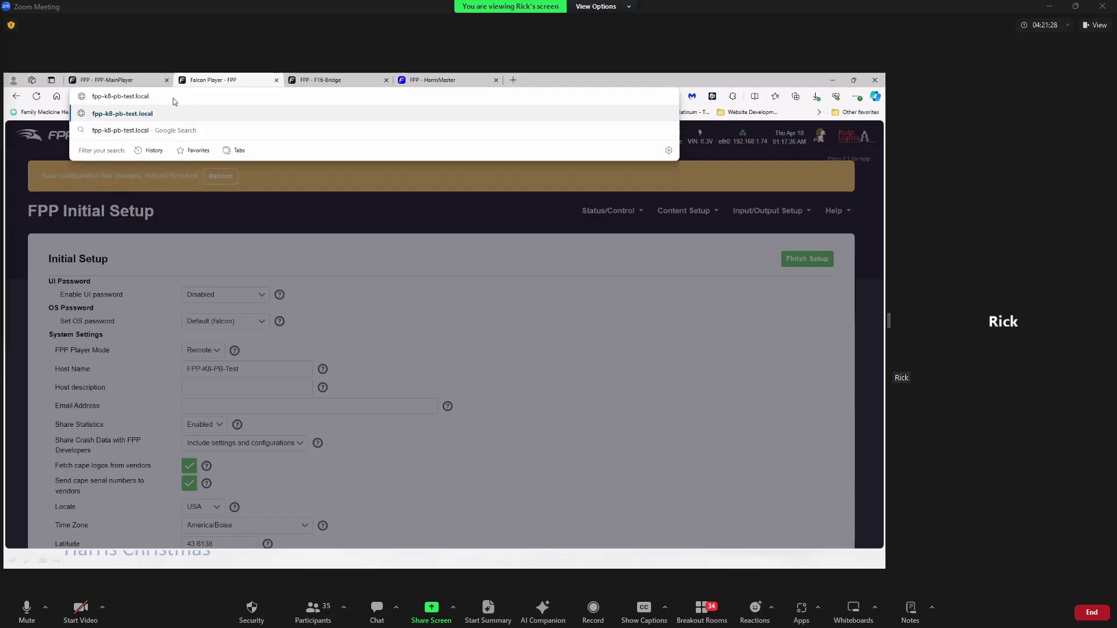
{"action": "key", "text": "Return"}
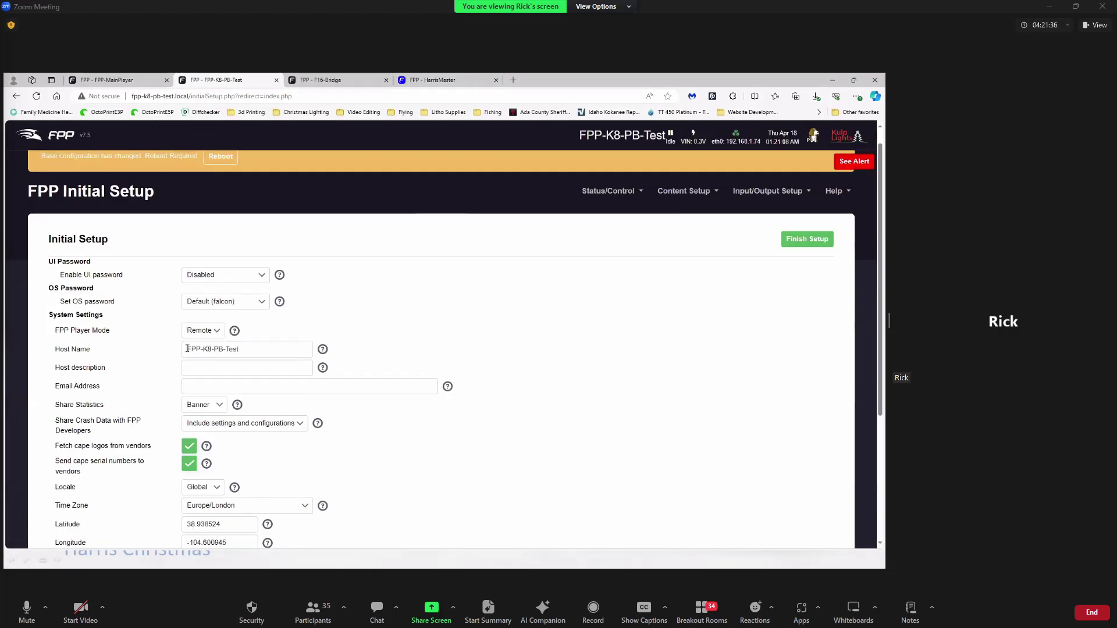
Set Share Statistics to Enabled and the Locale to USA in the initial setup
{"action": "scroll", "coordinate": [249, 309], "scroll_direction": "down", "scroll_amount": 1}
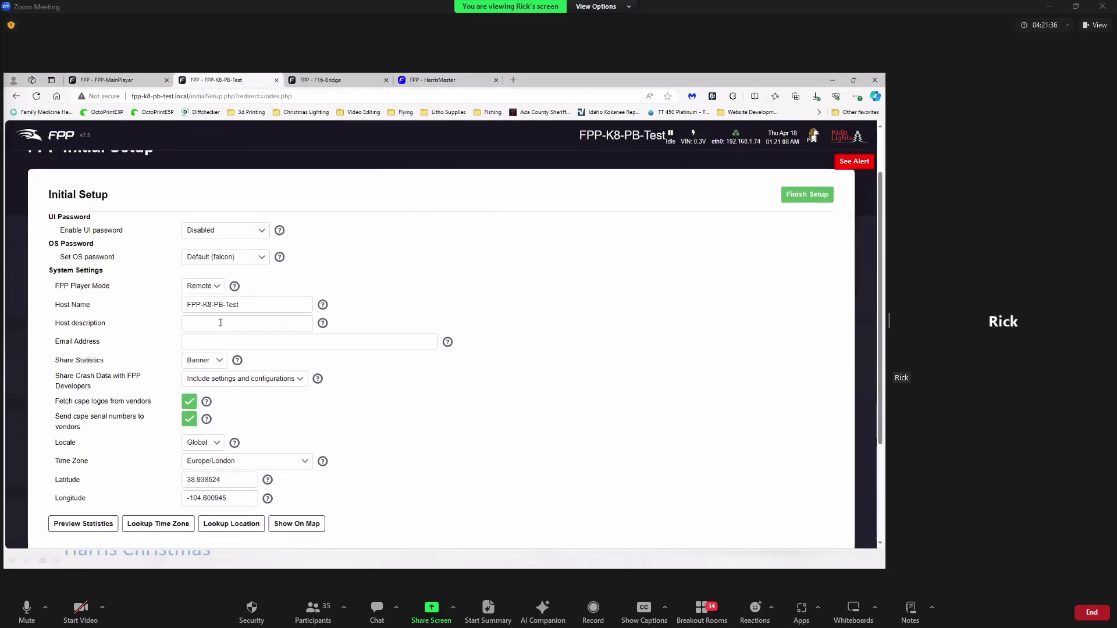
{"action": "left_click", "coordinate": [221, 361]}
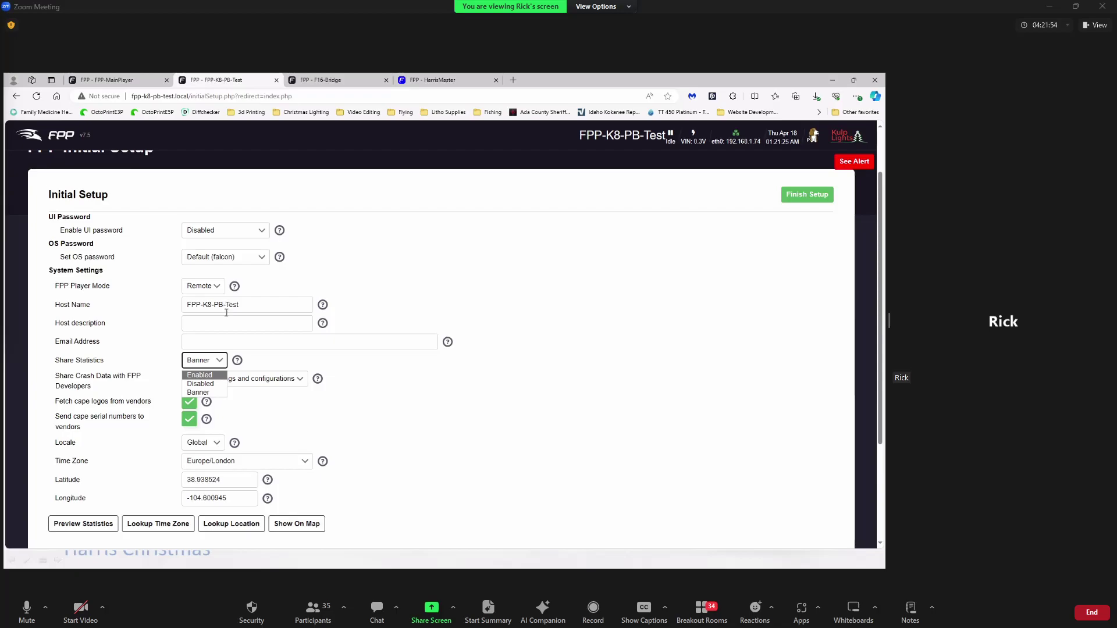
{"action": "left_click", "coordinate": [208, 375]}
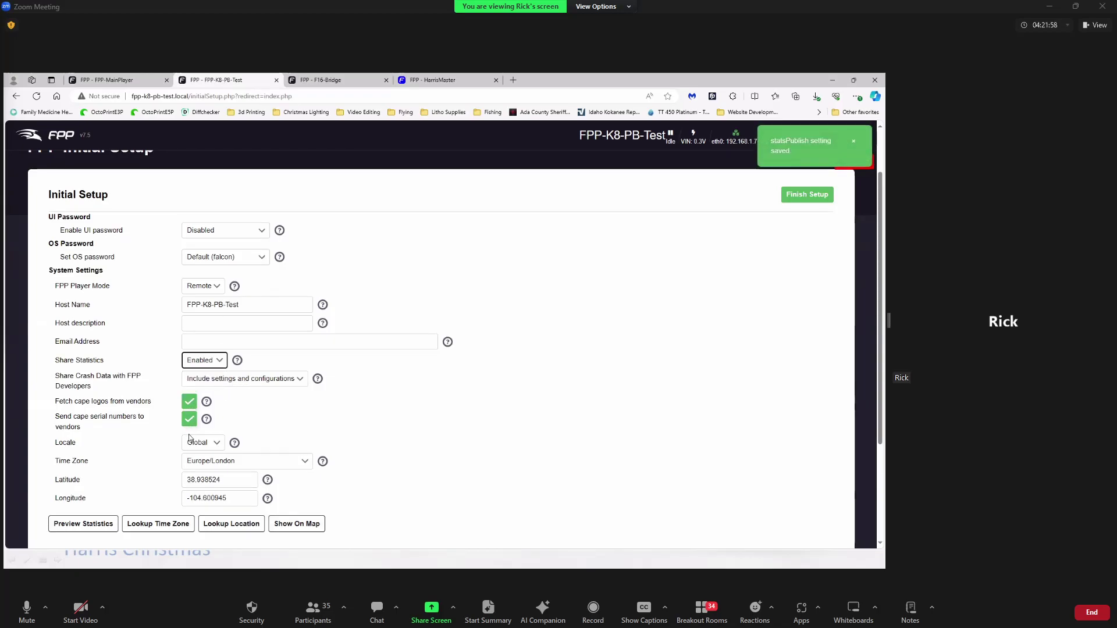
{"action": "left_click", "coordinate": [215, 445]}
{"action": "left_click", "coordinate": [194, 474]}
Fill in the time zone, latitude and longitude with the automatic lookups, and finish the initial setup
{"action": "left_click", "coordinate": [163, 531]}
{"action": "left_click", "coordinate": [227, 525]}
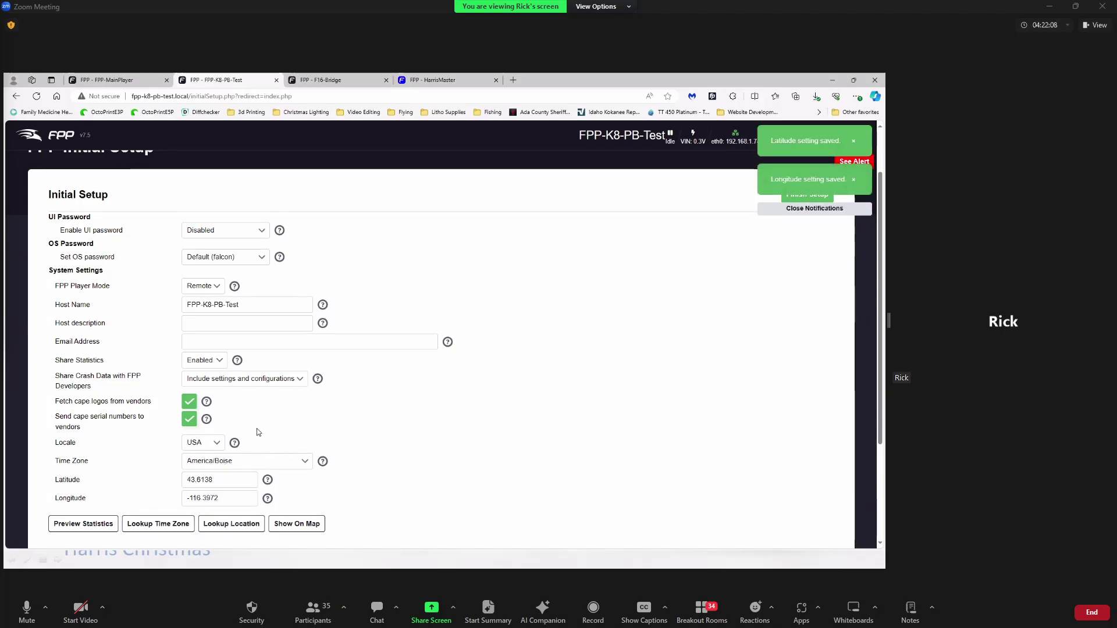
{"action": "scroll", "coordinate": [382, 271], "scroll_direction": "up", "scroll_amount": 2}
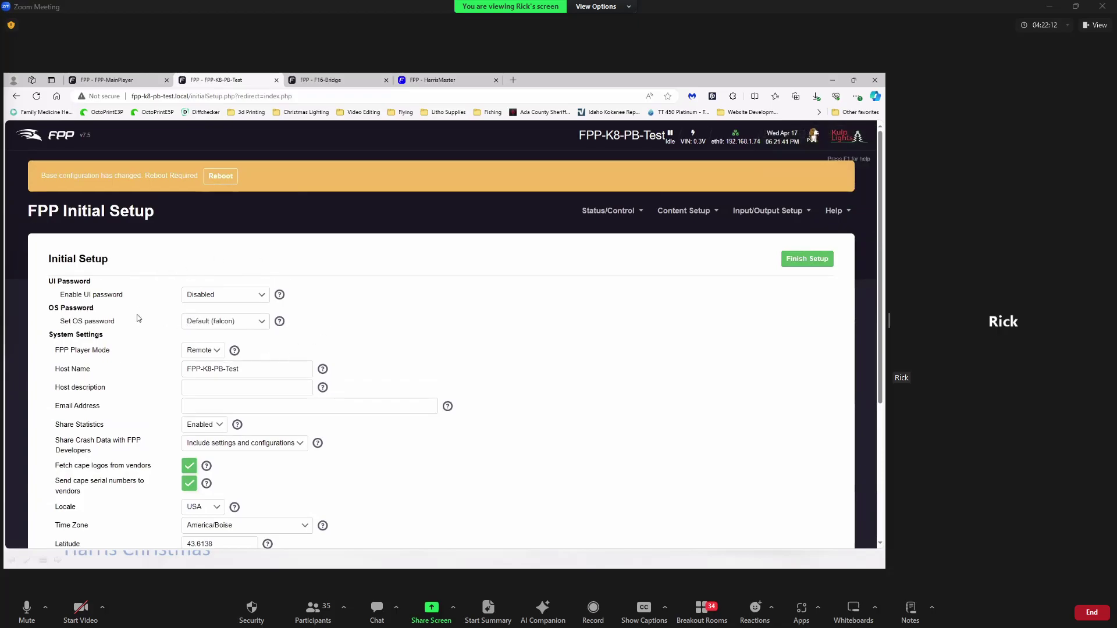
{"action": "left_click", "coordinate": [814, 261]}
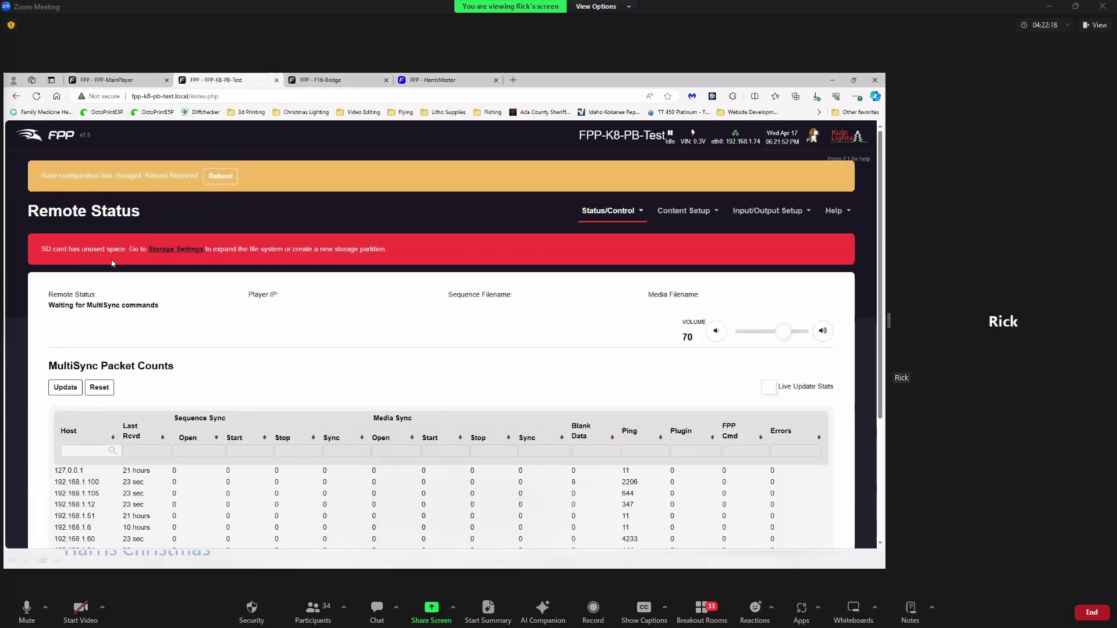
Grow the SD card's file system from the storage settings, accepting the required reboot, and close the command output
{"action": "left_click", "coordinate": [176, 250]}
{"action": "left_click", "coordinate": [94, 321]}
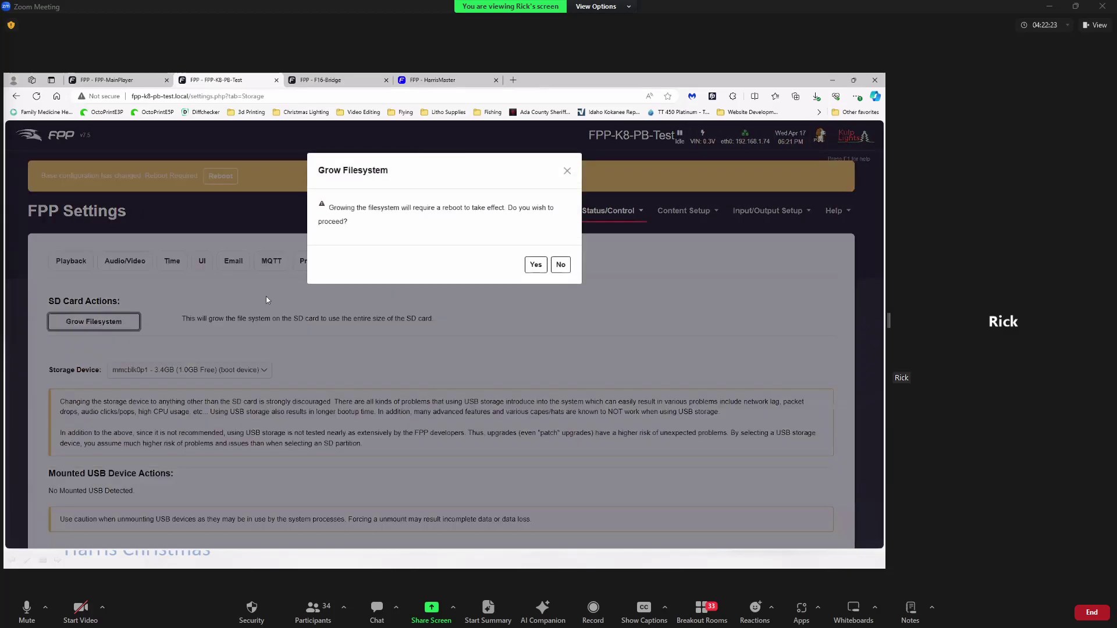
{"action": "left_click", "coordinate": [536, 264]}
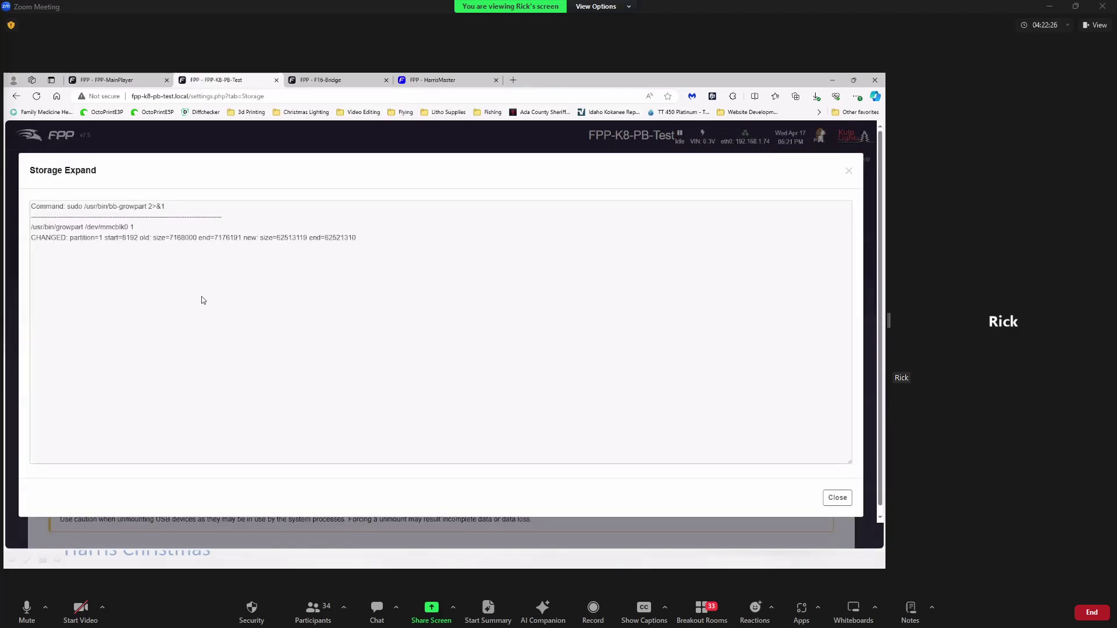
{"action": "left_click", "coordinate": [838, 498]}
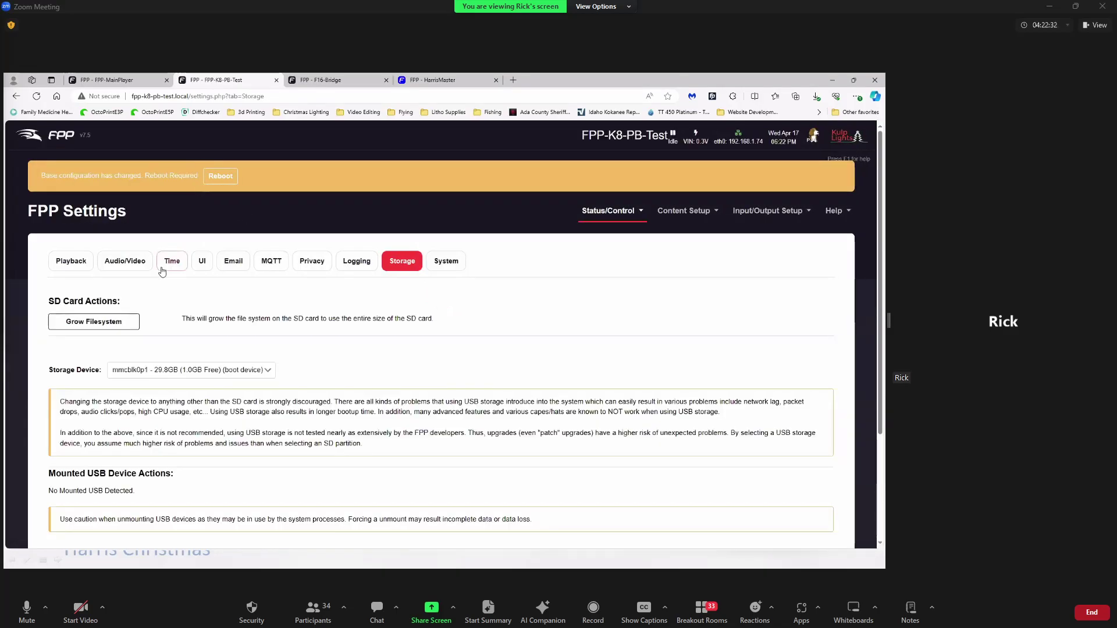
Reboot the Falcon Player and confirm the restart
{"action": "scroll", "coordinate": [165, 264], "scroll_direction": "down", "scroll_amount": 2}
{"action": "scroll", "coordinate": [165, 265], "scroll_direction": "up", "scroll_amount": 2}
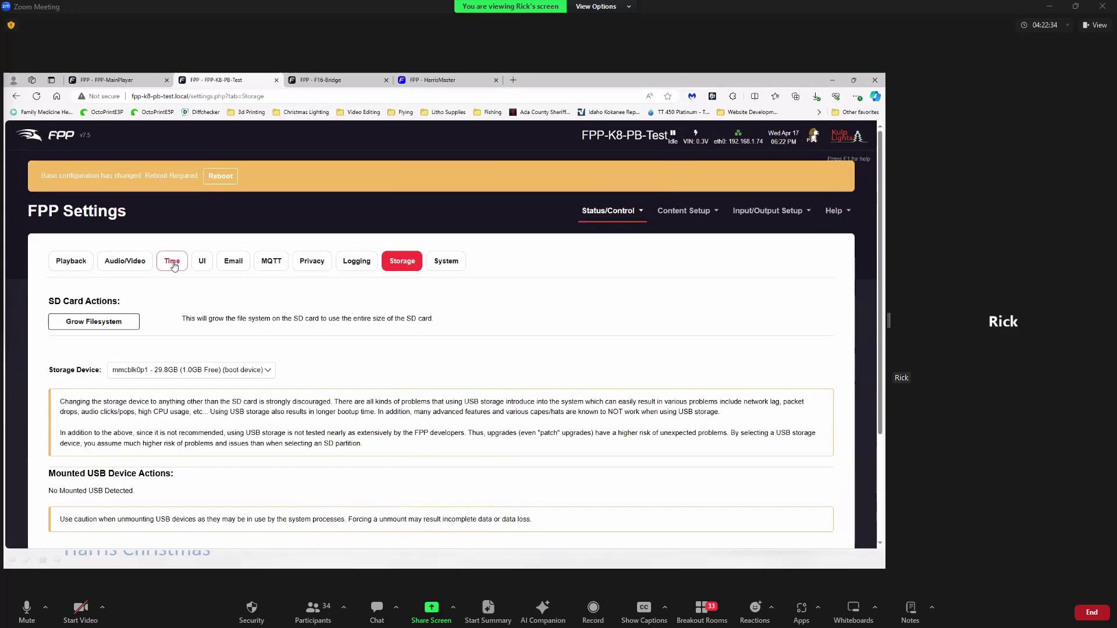
{"action": "left_click", "coordinate": [220, 176]}
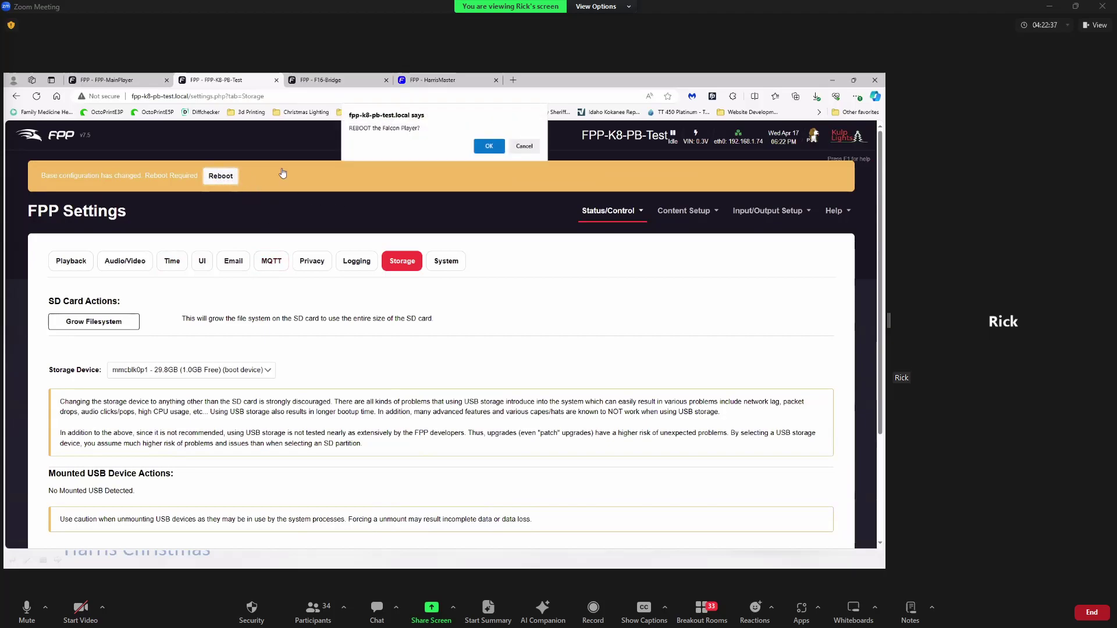
{"action": "left_click", "coordinate": [489, 146]}
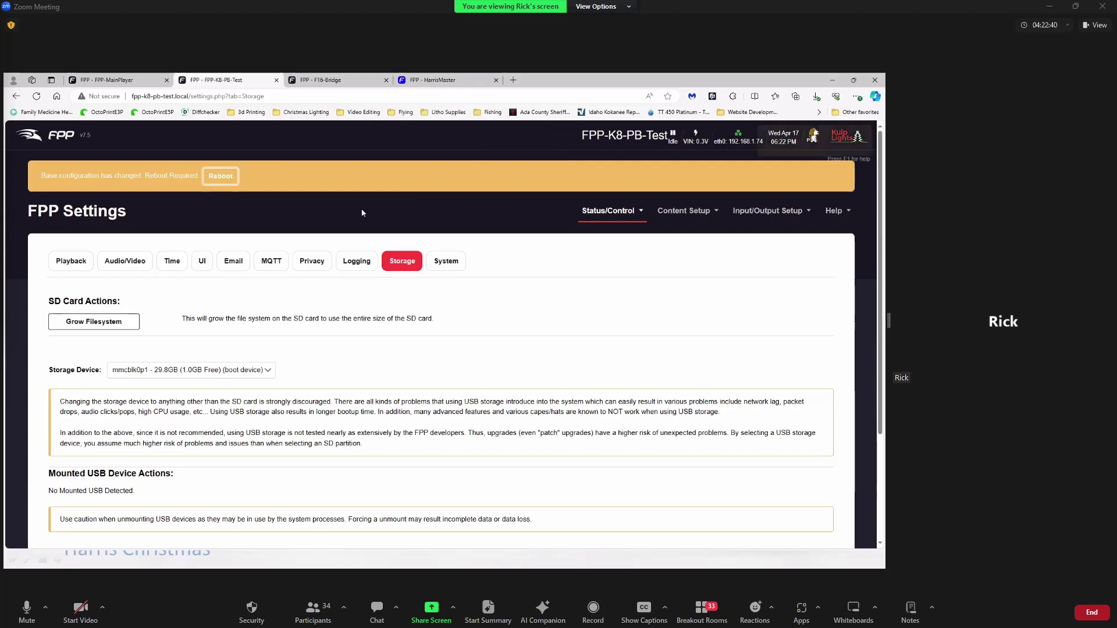
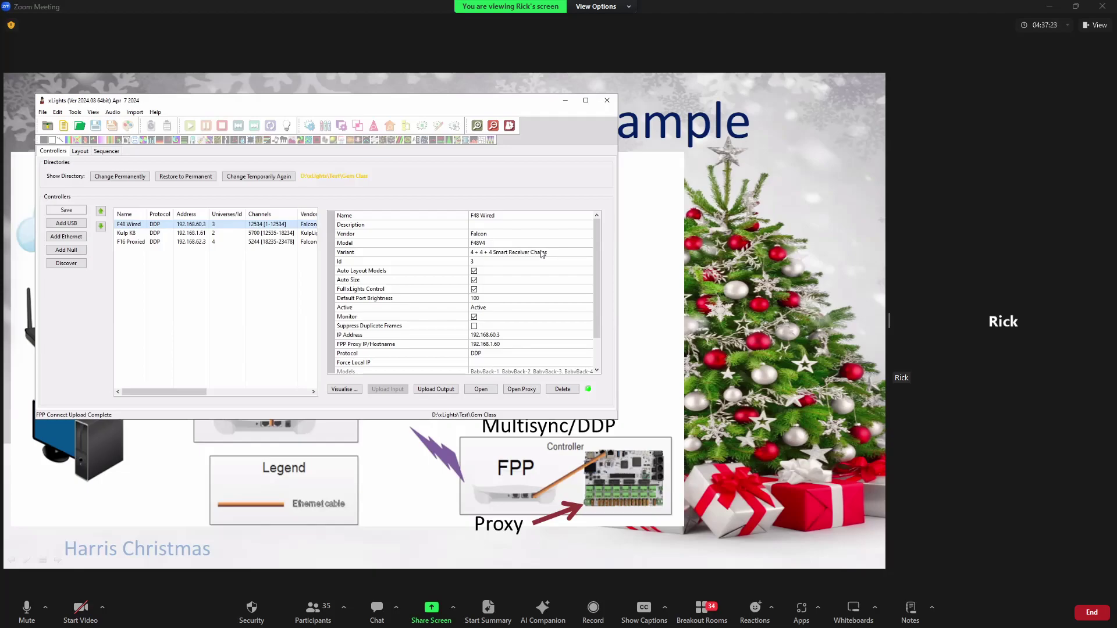
In xLights, examine the F48 Wired controller's layout, brightness and IP address settings, moving the window aside
{"action": "mouse_move", "coordinate": [473, 264]}
{"action": "mouse_move", "coordinate": [440, 272]}
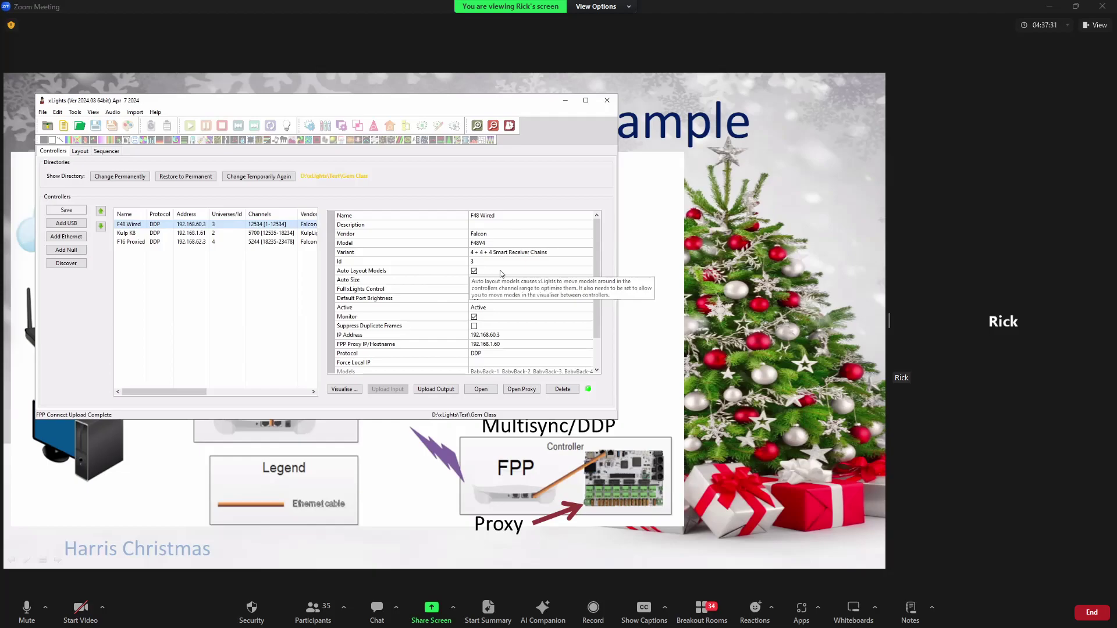
{"action": "mouse_move", "coordinate": [504, 289]}
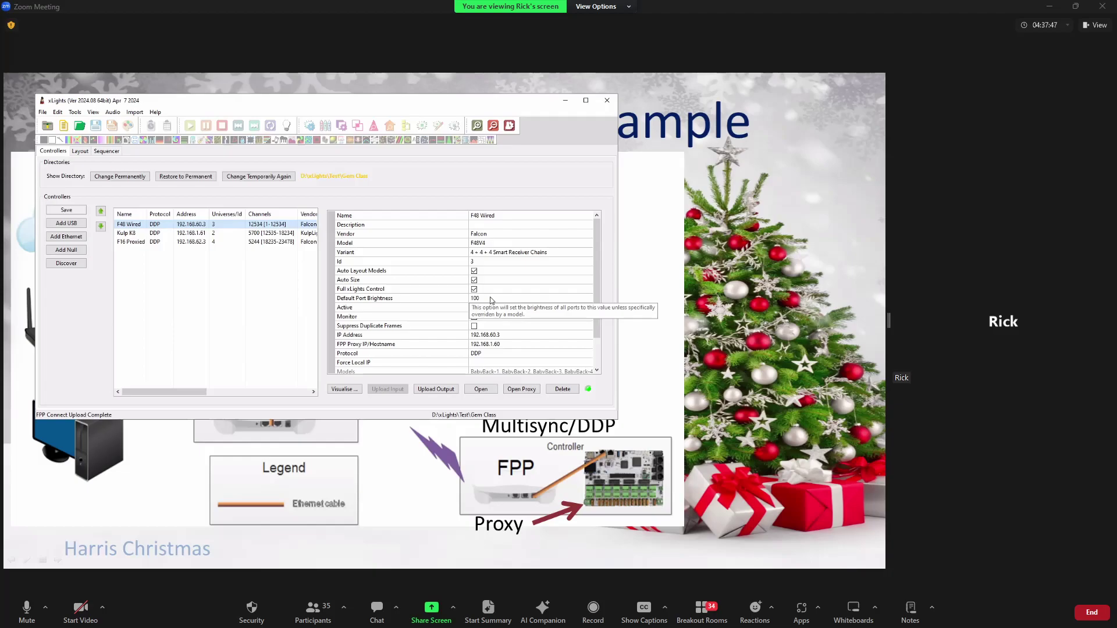
{"action": "mouse_move", "coordinate": [521, 338]}
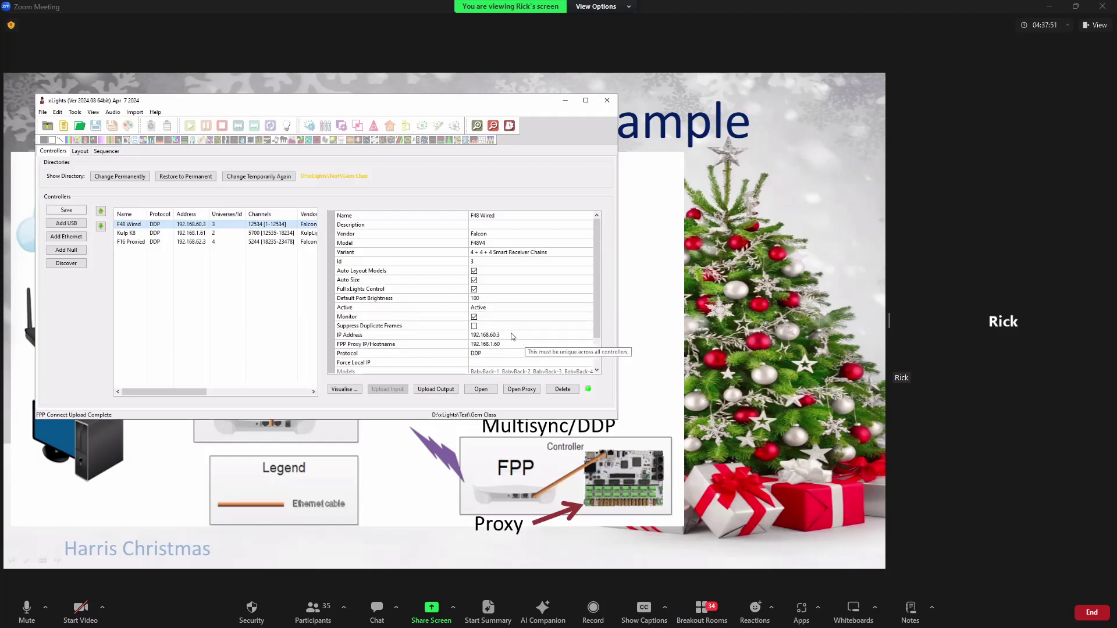
{"action": "left_click", "coordinate": [506, 336]}
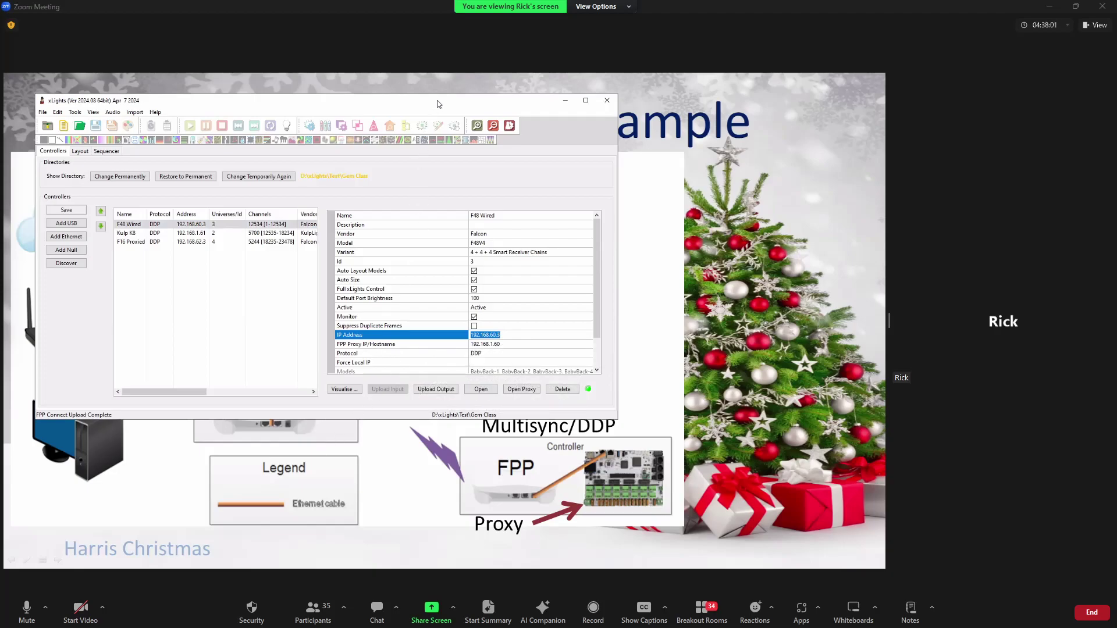
{"action": "left_click_drag", "start_coordinate": [437, 100], "coordinate": [503, 79]}
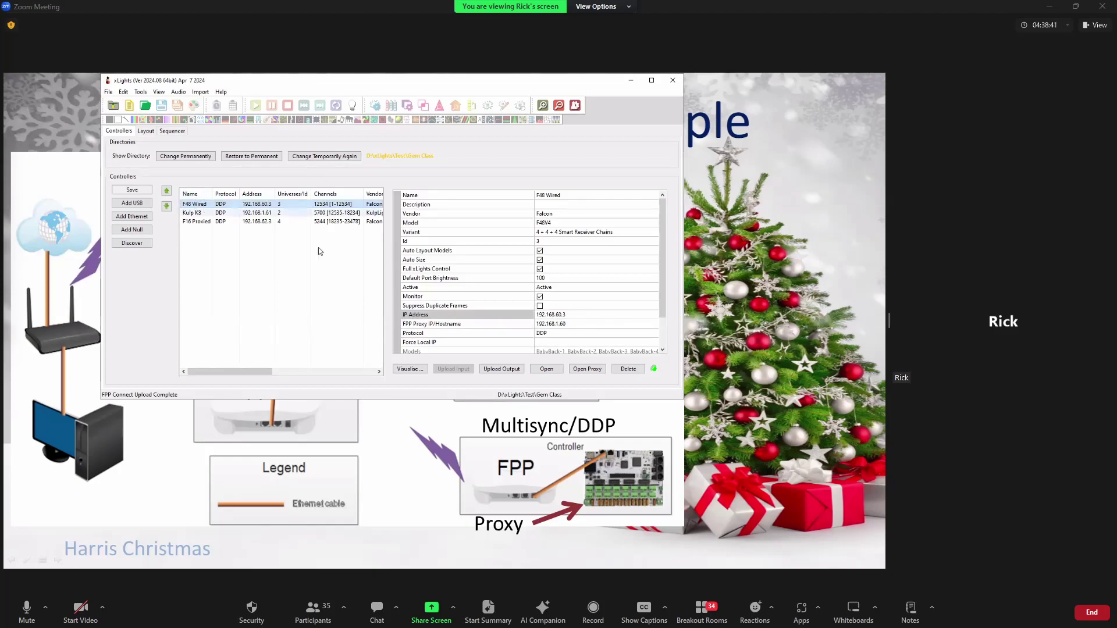
Try to open the F48 Wired controller's web page from xLights, close that page and return to the controller list
{"action": "left_click", "coordinate": [546, 370]}
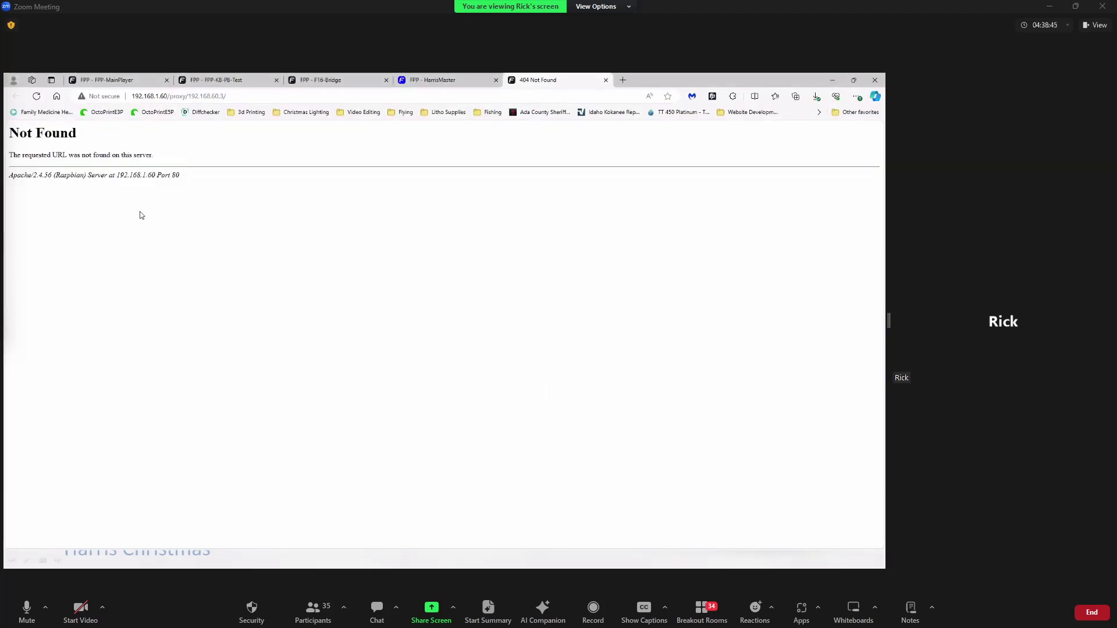
{"action": "left_click", "coordinate": [606, 80]}
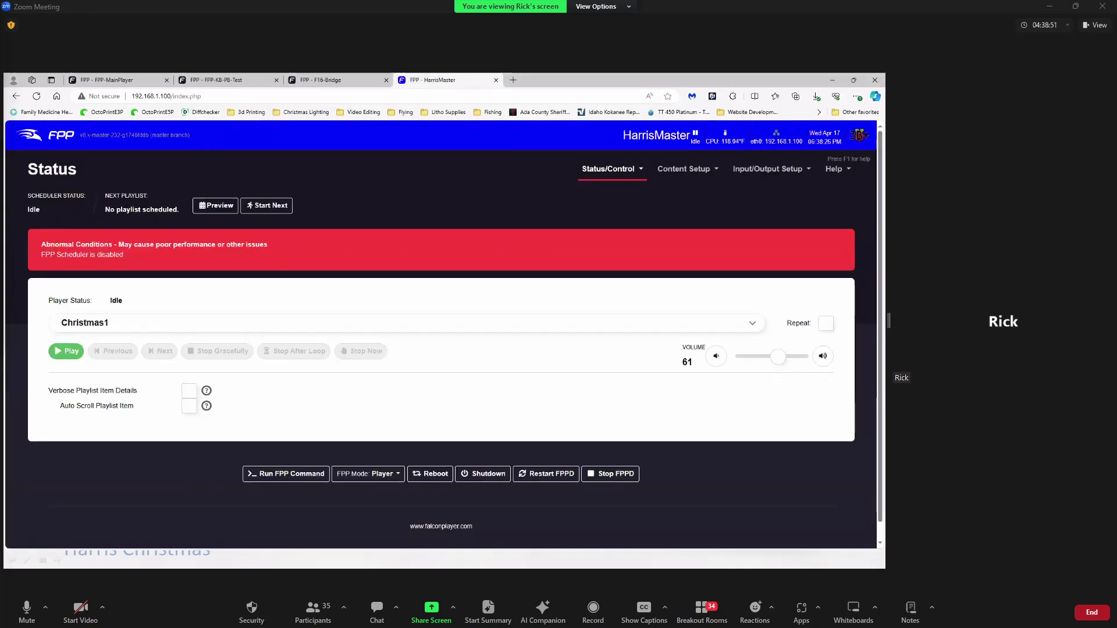
{"action": "key", "text": "alt+Tab"}
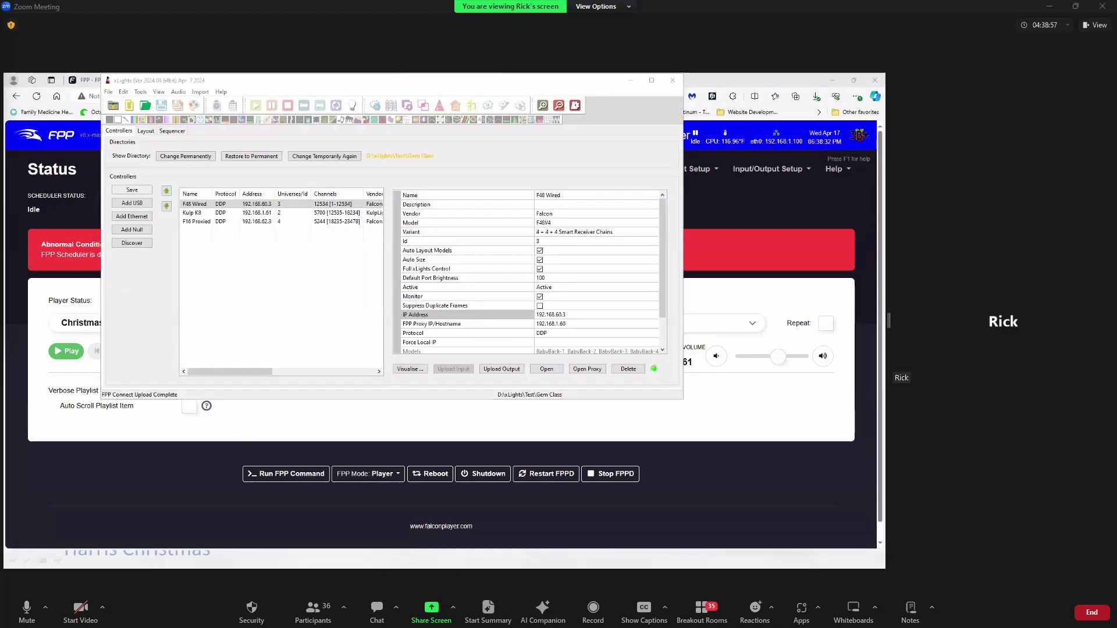
{"action": "key", "text": "alt+Tab"}
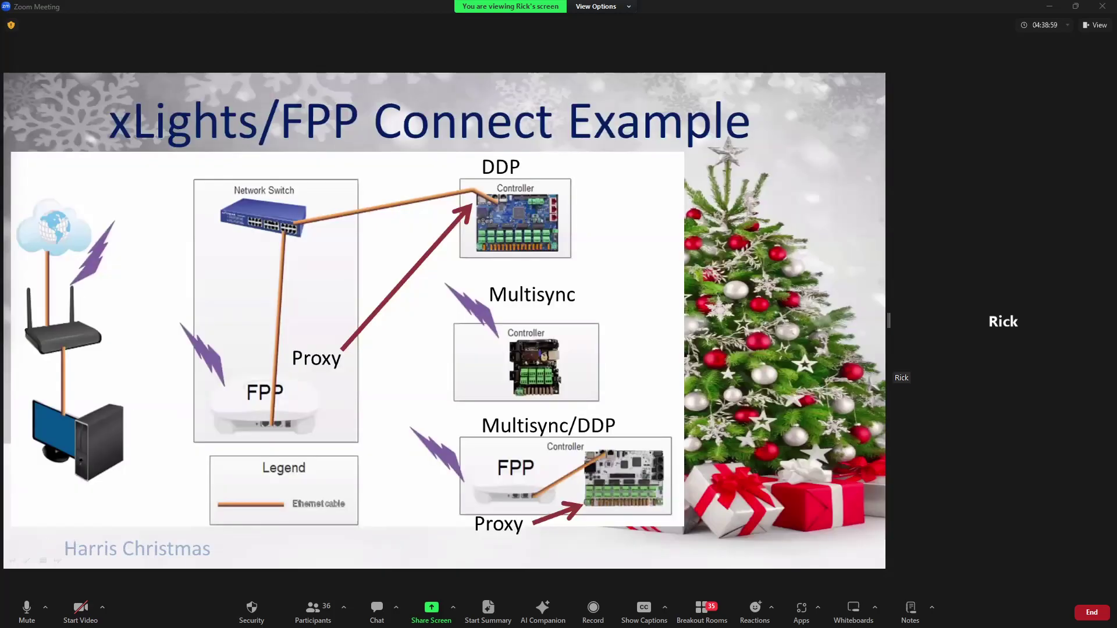
{"action": "key", "text": "alt+Tab"}
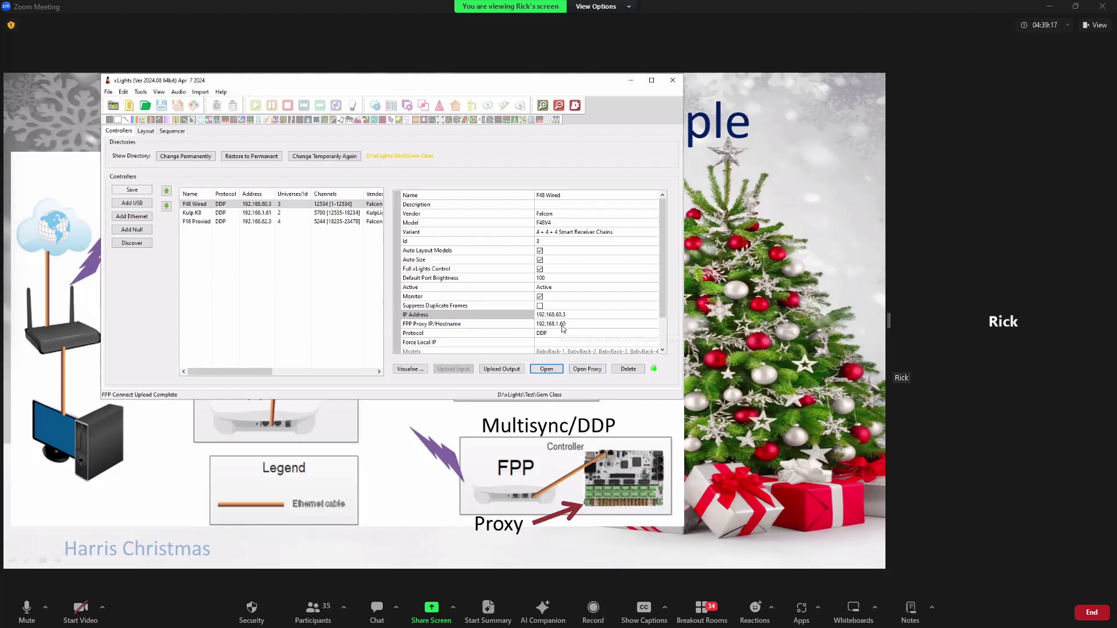
{"action": "mouse_move", "coordinate": [502, 327]}
{"action": "left_click", "coordinate": [546, 372]}
Open FPP Connect and enlarge its upload window to show the full list of FPP devices
{"action": "left_click", "coordinate": [140, 94]}
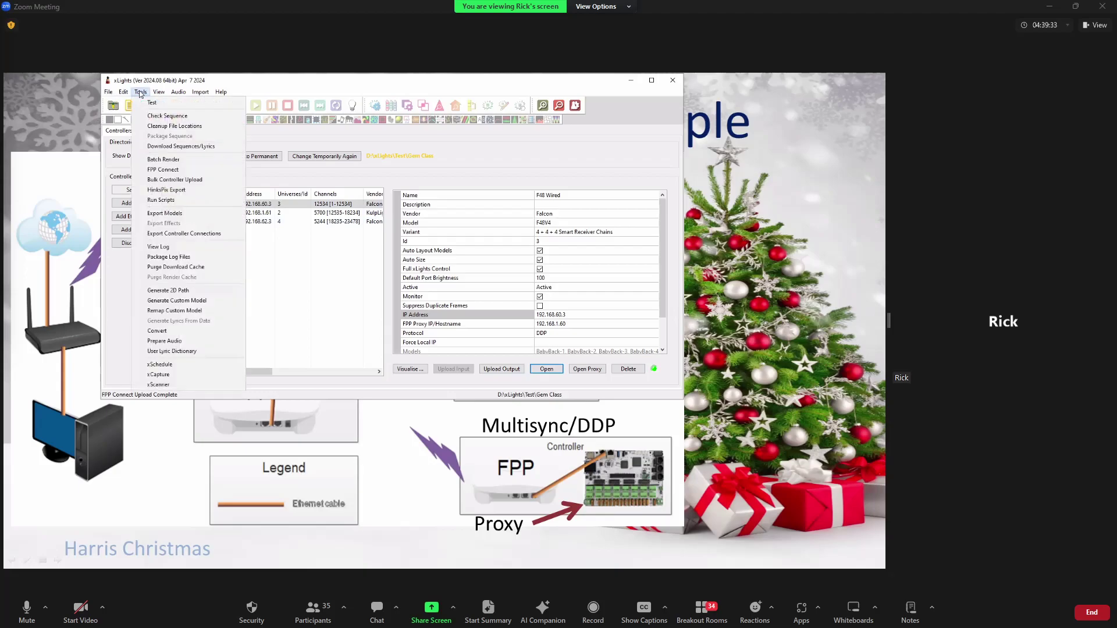
{"action": "left_click", "coordinate": [166, 170]}
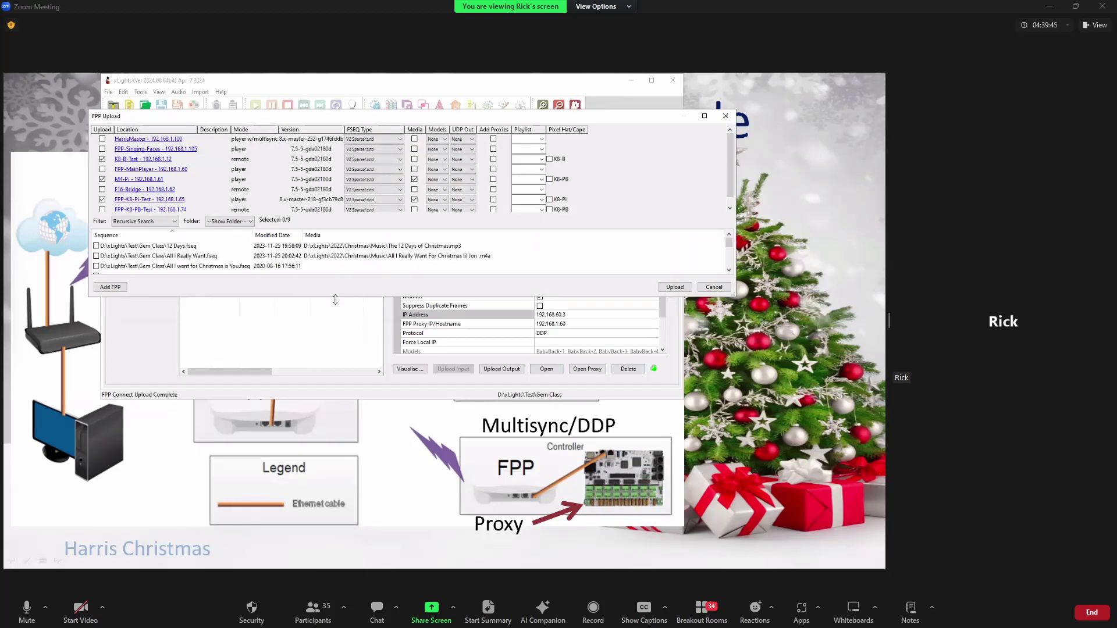
{"action": "left_click_drag", "start_coordinate": [335, 299], "coordinate": [335, 351]}
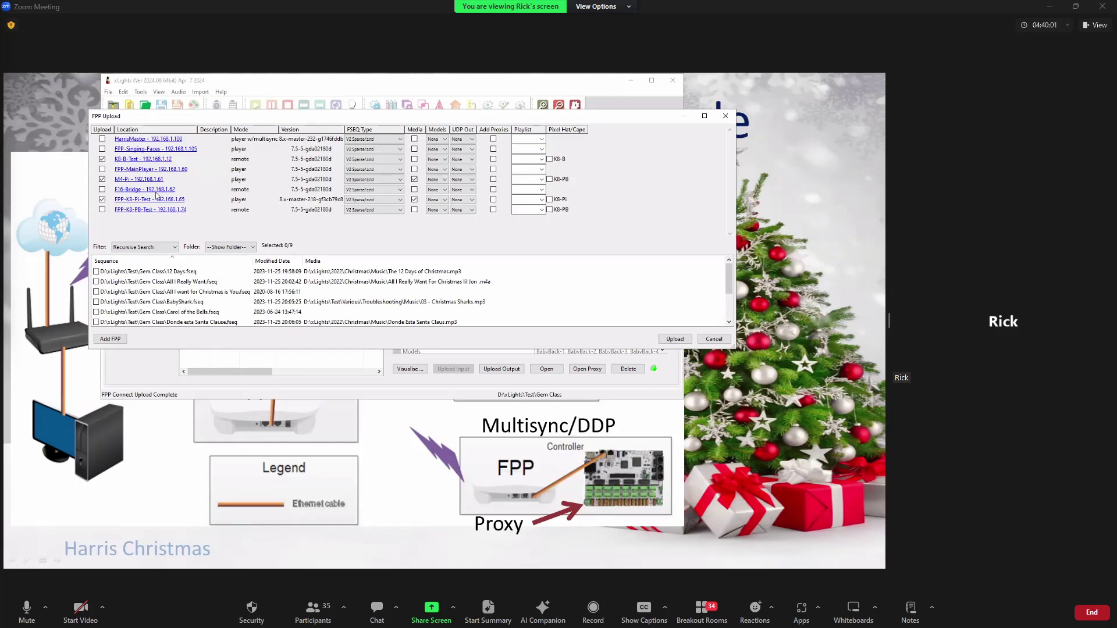
{"action": "left_click", "coordinate": [102, 199]}
{"action": "left_click", "coordinate": [102, 180]}
{"action": "left_click", "coordinate": [102, 180]}
{"action": "left_click", "coordinate": [102, 159]}
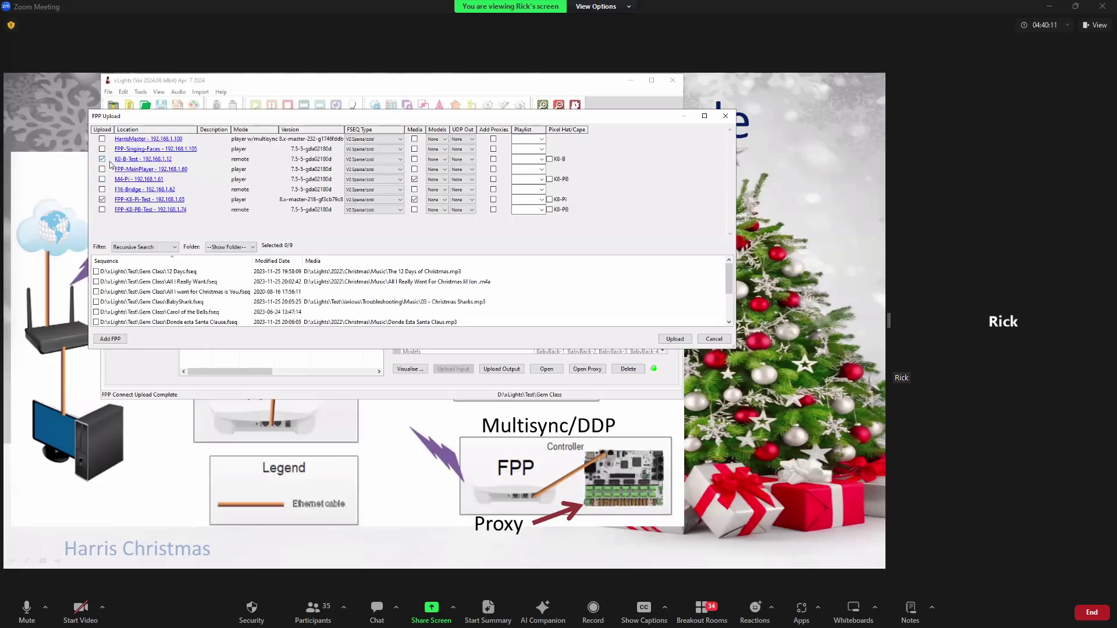
{"action": "left_click", "coordinate": [102, 190]}
{"action": "left_click", "coordinate": [102, 200]}
{"action": "left_click", "coordinate": [102, 200]}
{"action": "left_click", "coordinate": [102, 209]}
{"action": "left_click", "coordinate": [102, 169]}
{"action": "left_click", "coordinate": [414, 170]}
{"action": "left_click", "coordinate": [414, 200]}
{"action": "left_click", "coordinate": [414, 169]}
{"action": "left_click", "coordinate": [414, 169]}
{"action": "left_click", "coordinate": [435, 170]}
{"action": "left_click", "coordinate": [435, 170]}
{"action": "left_click_drag", "start_coordinate": [388, 118], "coordinate": [523, 121]}
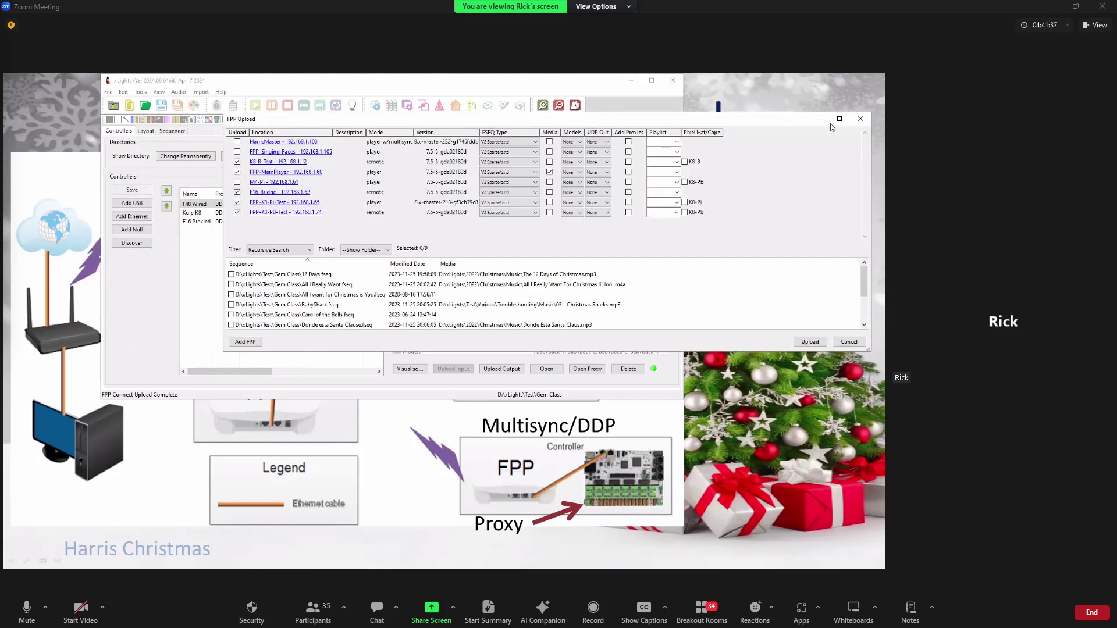
{"action": "left_click", "coordinate": [861, 119]}
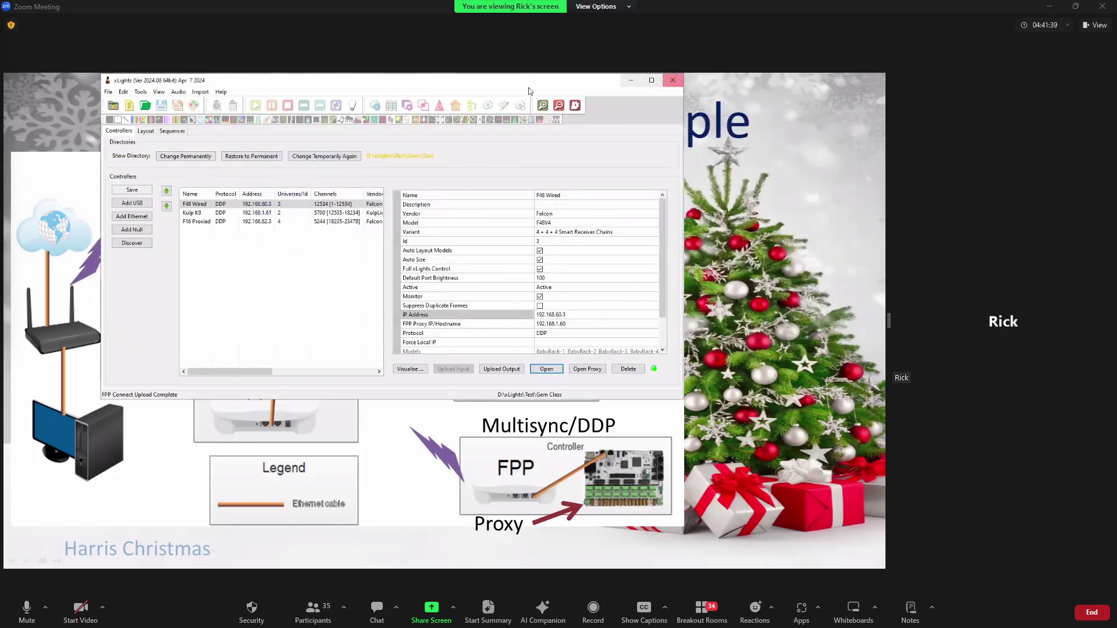
Move the xLights window aside and shrink its height and width to uncover the network diagram on the slide
{"action": "left_click_drag", "start_coordinate": [348, 86], "coordinate": [527, 85]}
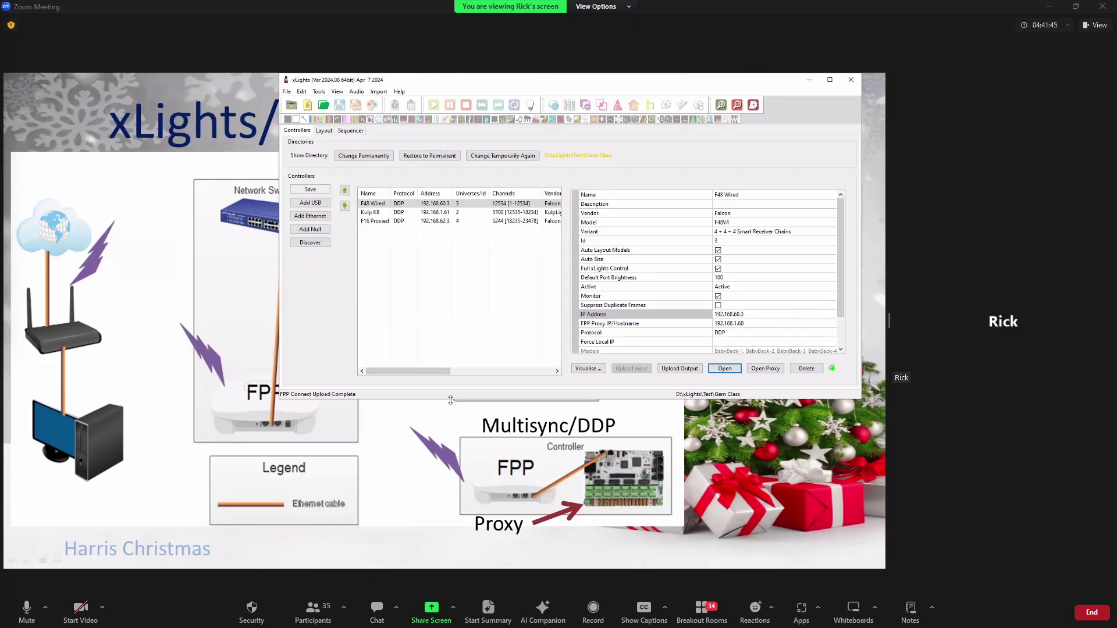
{"action": "left_click_drag", "start_coordinate": [450, 400], "coordinate": [448, 243]}
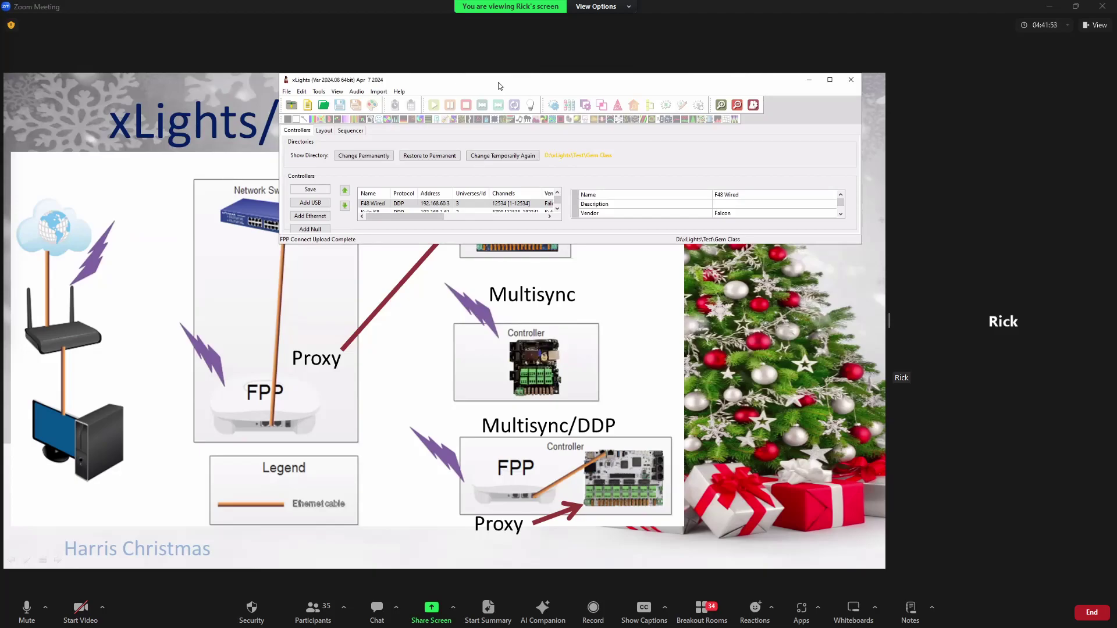
{"action": "left_click_drag", "start_coordinate": [498, 87], "coordinate": [569, 101]}
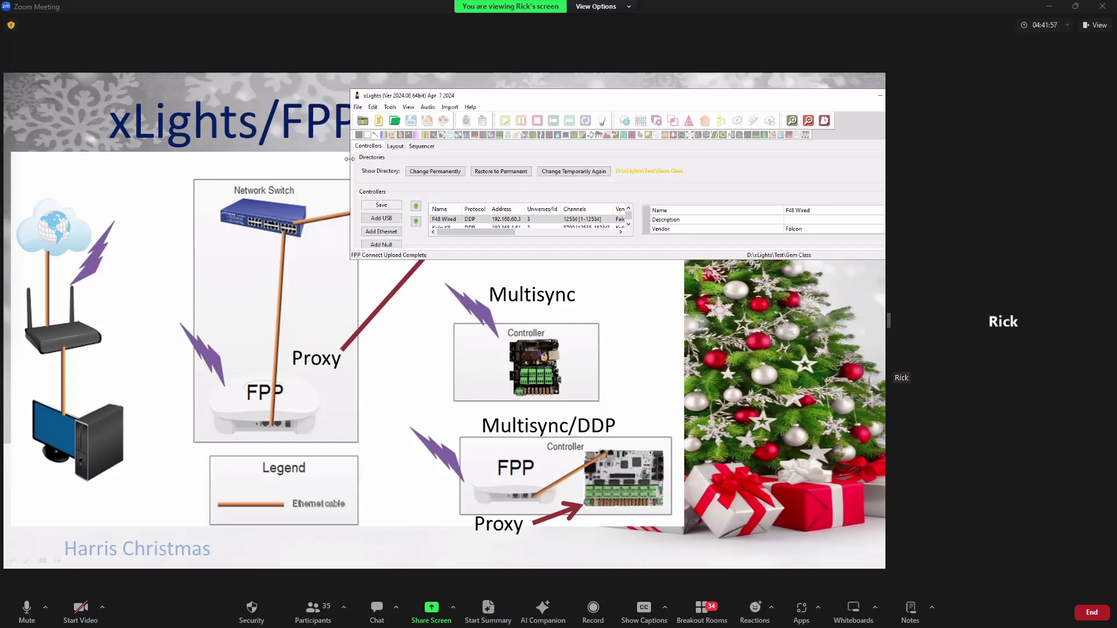
{"action": "left_click_drag", "start_coordinate": [349, 158], "coordinate": [573, 158]}
Reopen FPP Connect, select FPP-MainPlayer and F16-Bridge for upload, and deselect K8-B-Test
{"action": "left_click", "coordinate": [611, 107]}
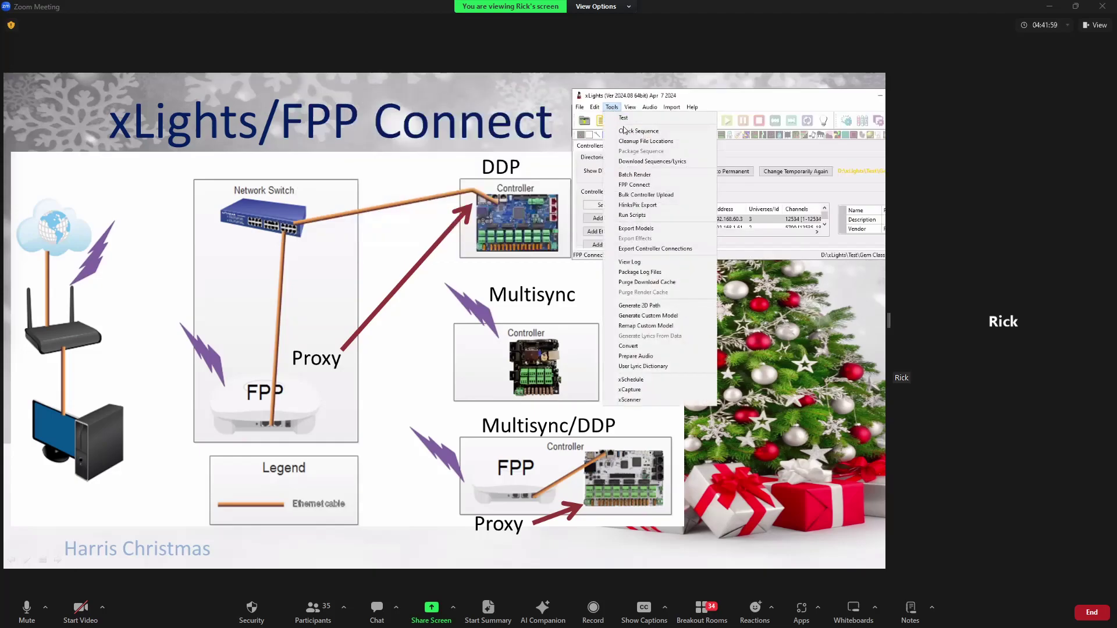
{"action": "left_click", "coordinate": [634, 184]}
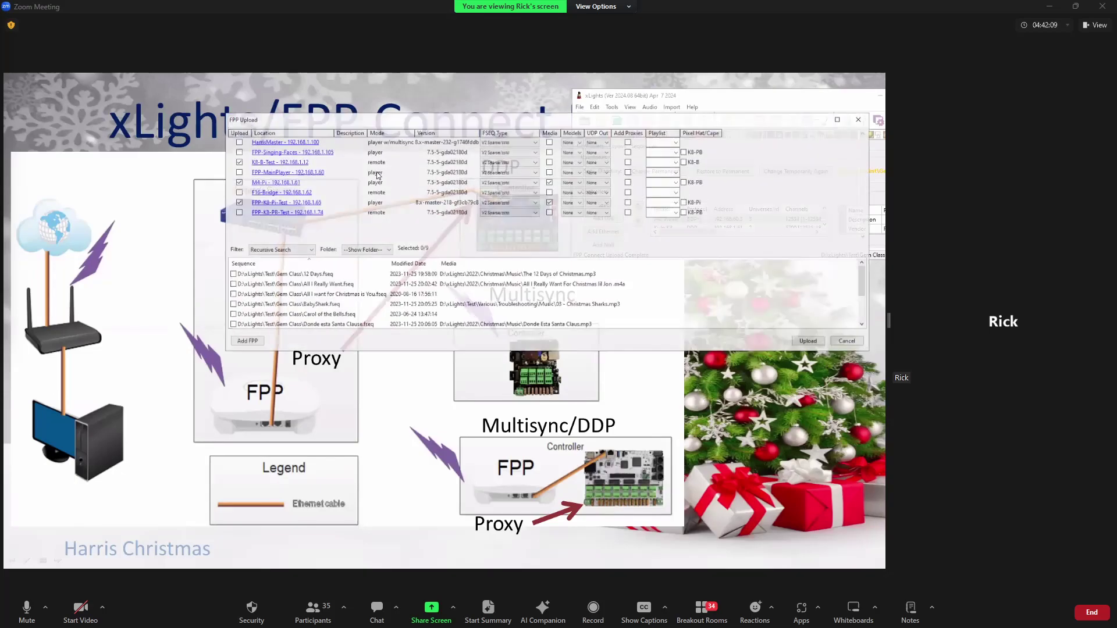
{"action": "left_click", "coordinate": [238, 171]}
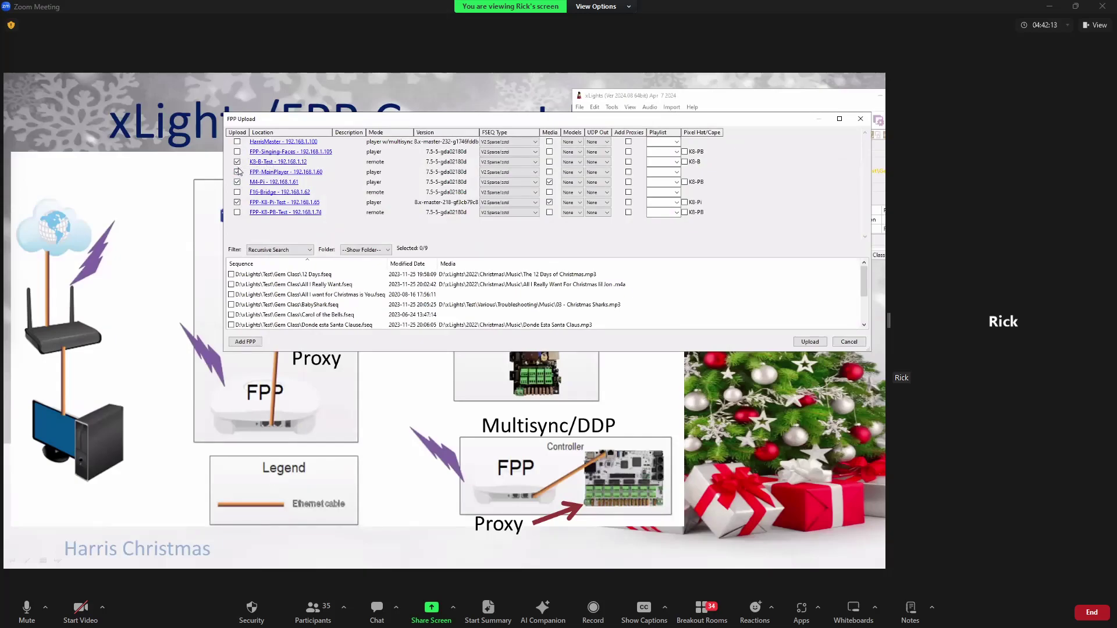
{"action": "left_click", "coordinate": [237, 162]}
{"action": "left_click", "coordinate": [237, 192]}
Enable media upload for FPP-MainPlayer and set its UDP output to Proxied, moving the upload window clear of the diagram
{"action": "left_click", "coordinate": [549, 172]}
{"action": "left_click_drag", "start_coordinate": [454, 122], "coordinate": [526, 125]}
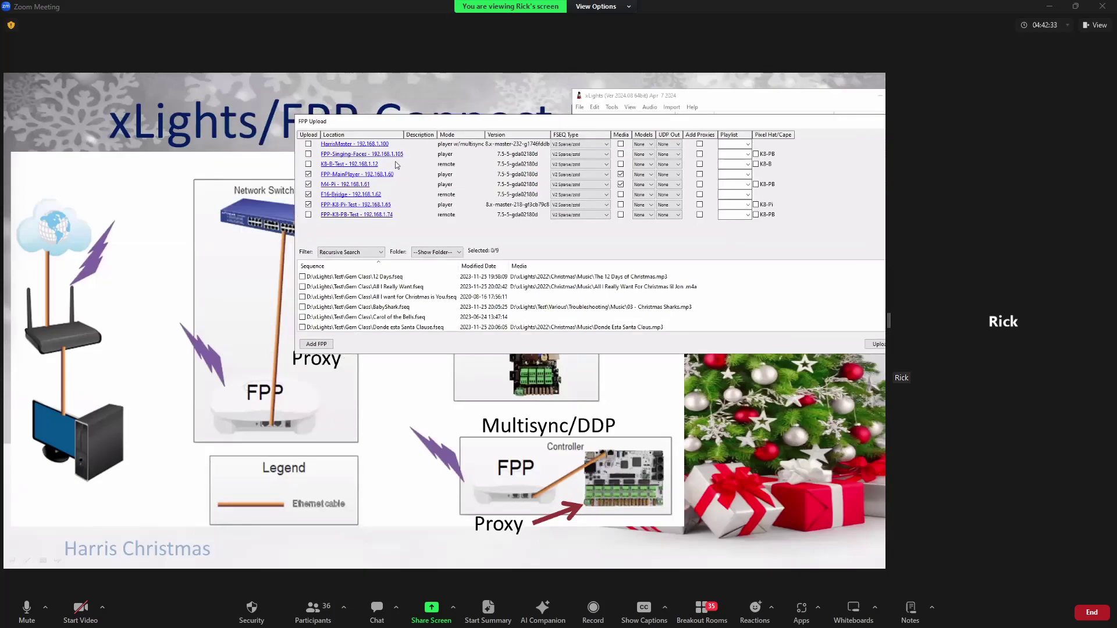
{"action": "left_click_drag", "start_coordinate": [435, 123], "coordinate": [461, 253]}
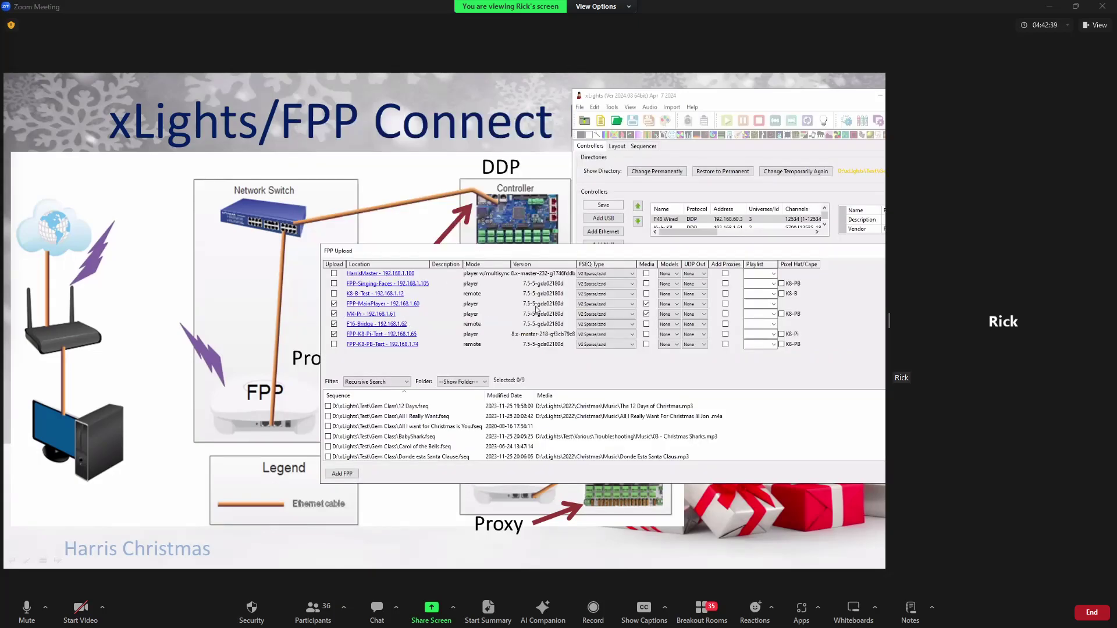
{"action": "left_click", "coordinate": [704, 304]}
{"action": "left_click", "coordinate": [696, 325]}
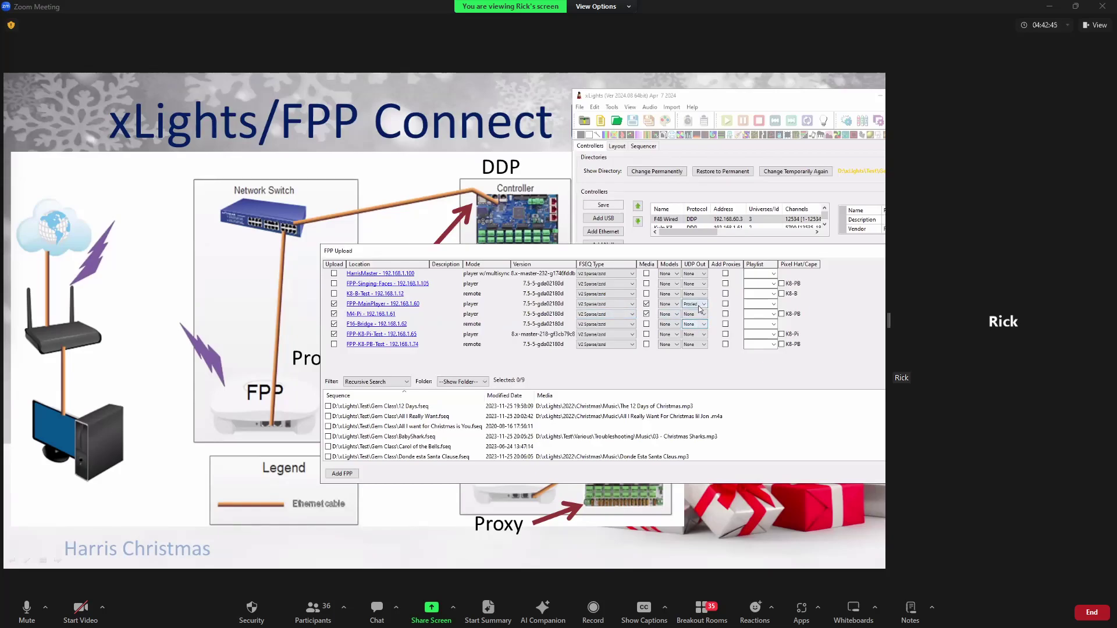
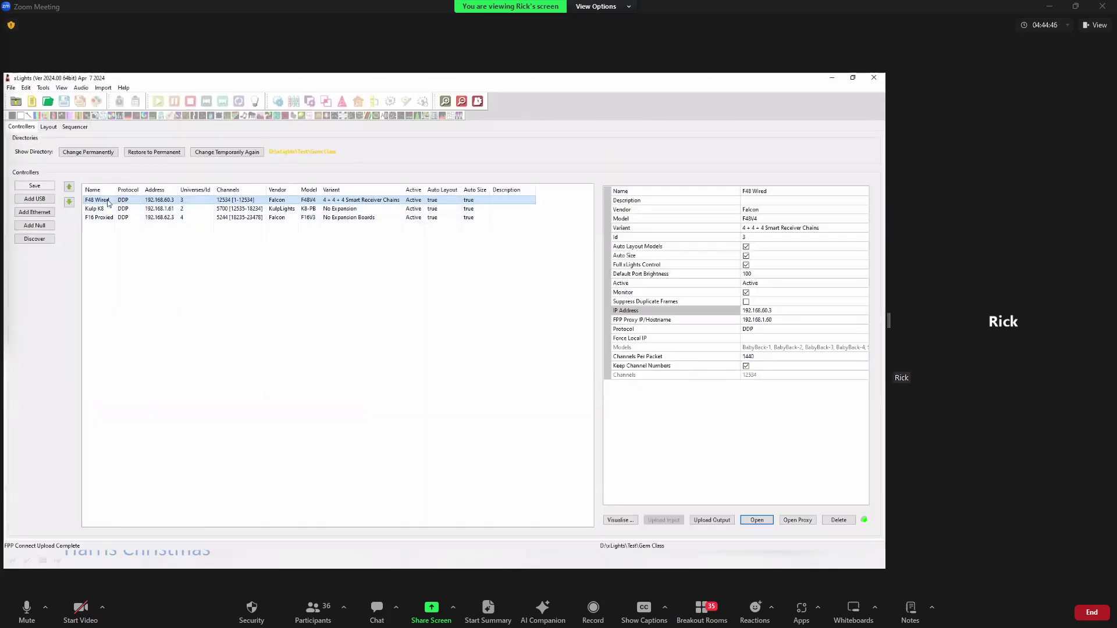
Open the F48 Wired controller's web page from xLights to view its status, and return to the FPP-MainPlayer page
{"action": "left_click", "coordinate": [756, 520]}
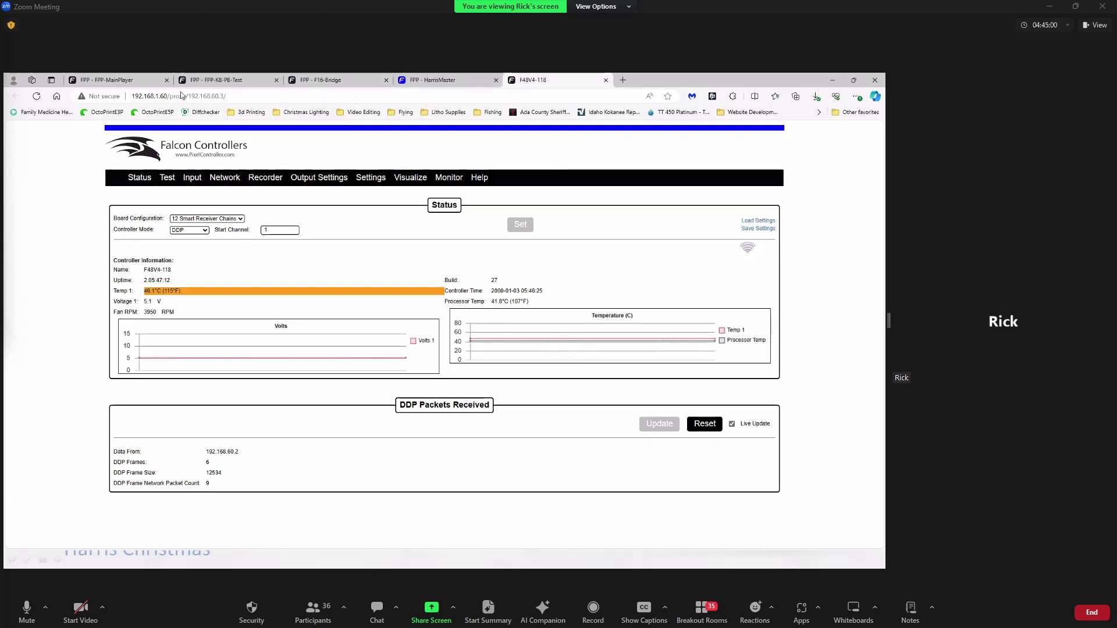
{"action": "left_click", "coordinate": [124, 80]}
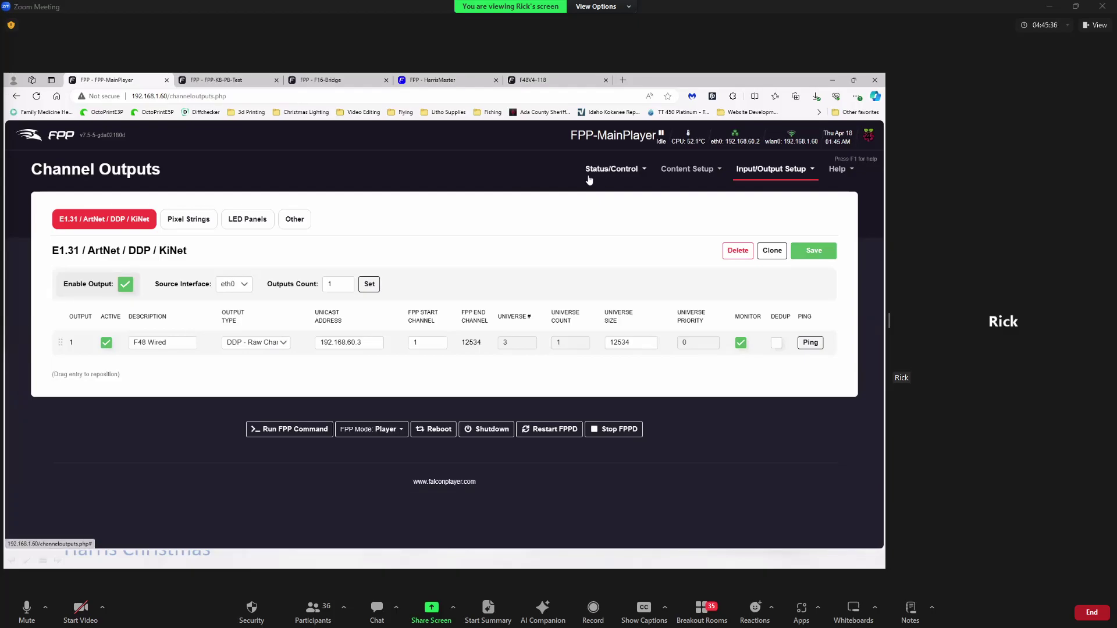
Open FPP-MainPlayer's MultiSync page and enable Send MultiSync Packets
{"action": "left_click", "coordinate": [613, 170]}
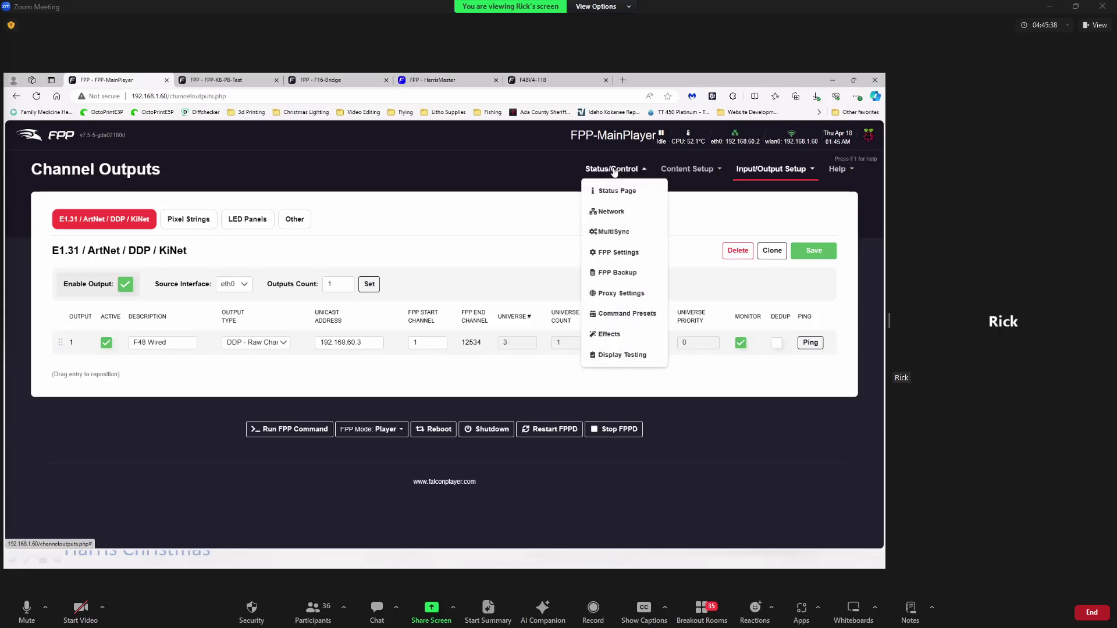
{"action": "left_click", "coordinate": [614, 236]}
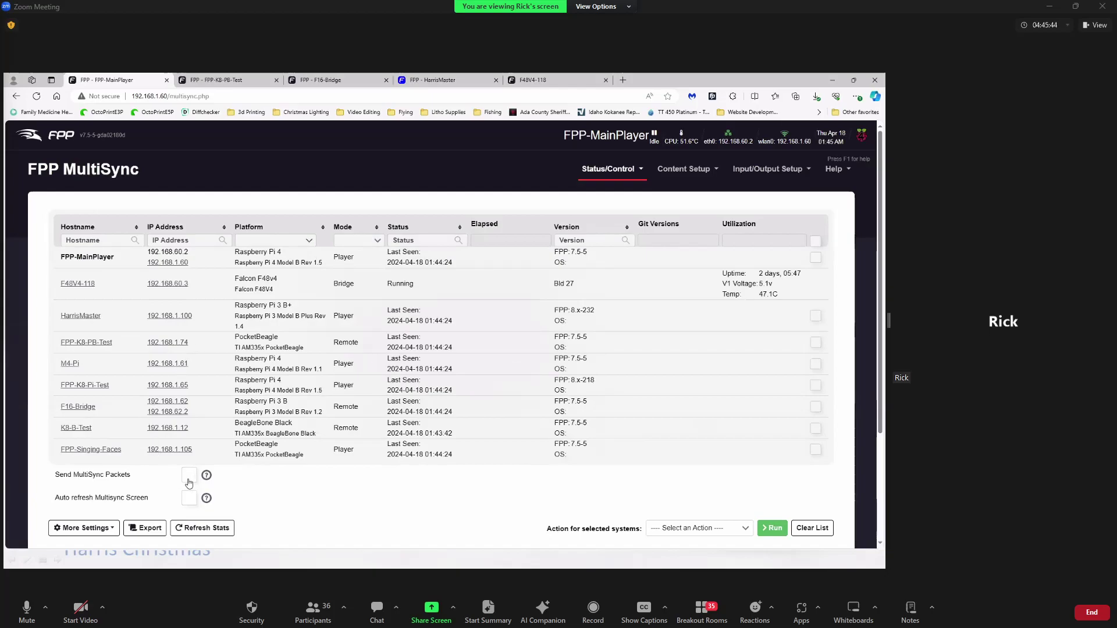
{"action": "scroll", "coordinate": [192, 460], "scroll_direction": "down", "scroll_amount": 3}
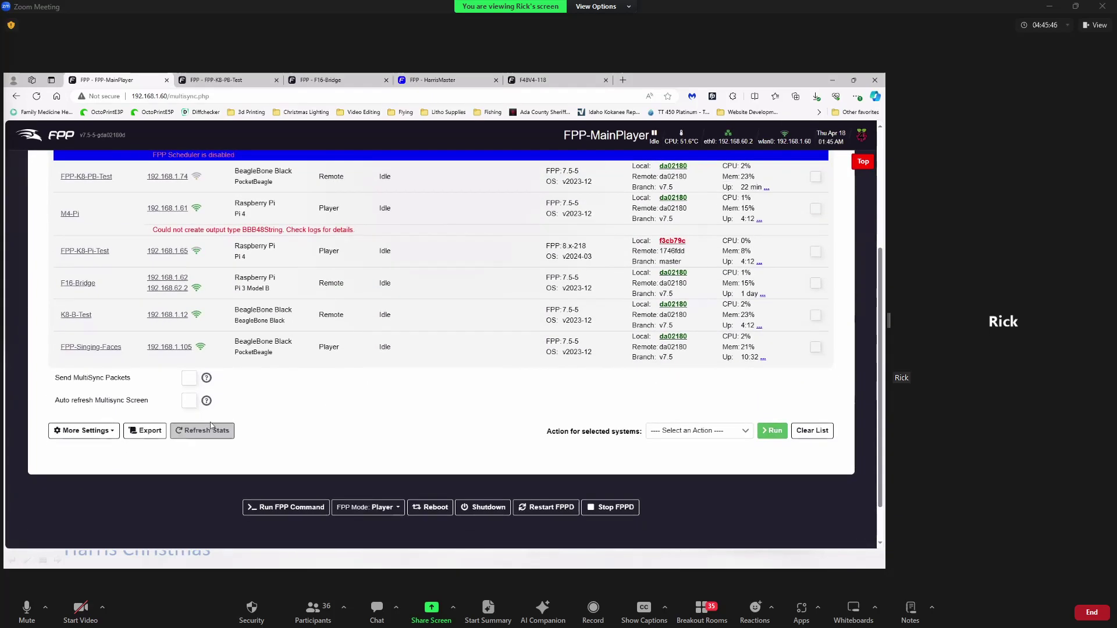
{"action": "left_click", "coordinate": [189, 379]}
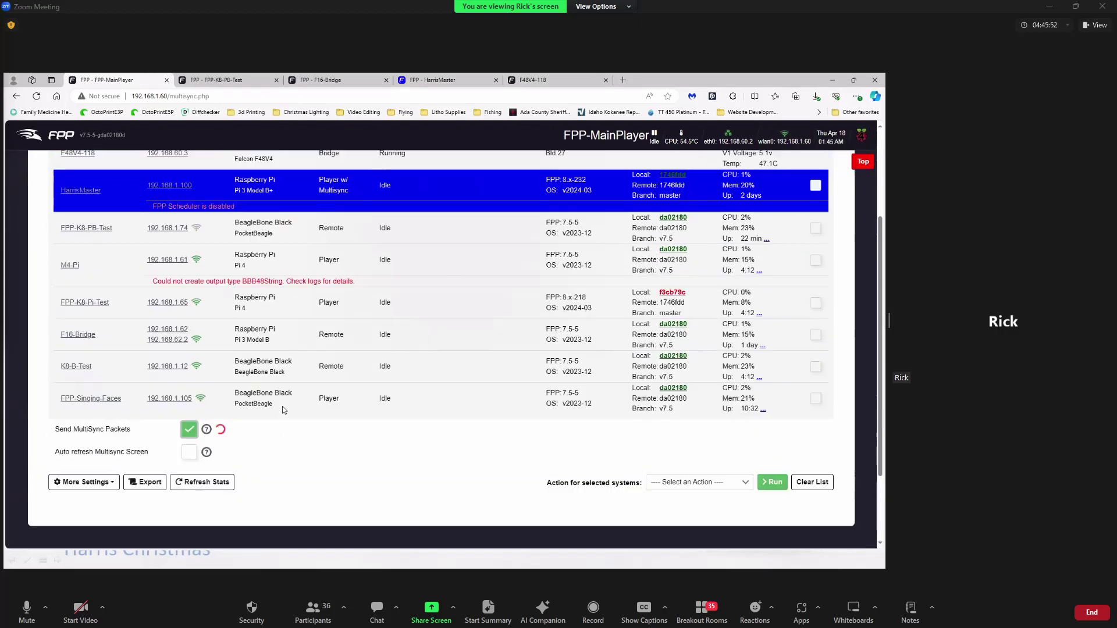
Examine the MultiSync system list for each device's hostname, IP address, mode, status and FPP version
{"action": "scroll", "coordinate": [282, 406], "scroll_direction": "up", "scroll_amount": 1}
{"action": "scroll", "coordinate": [282, 406], "scroll_direction": "up", "scroll_amount": 2}
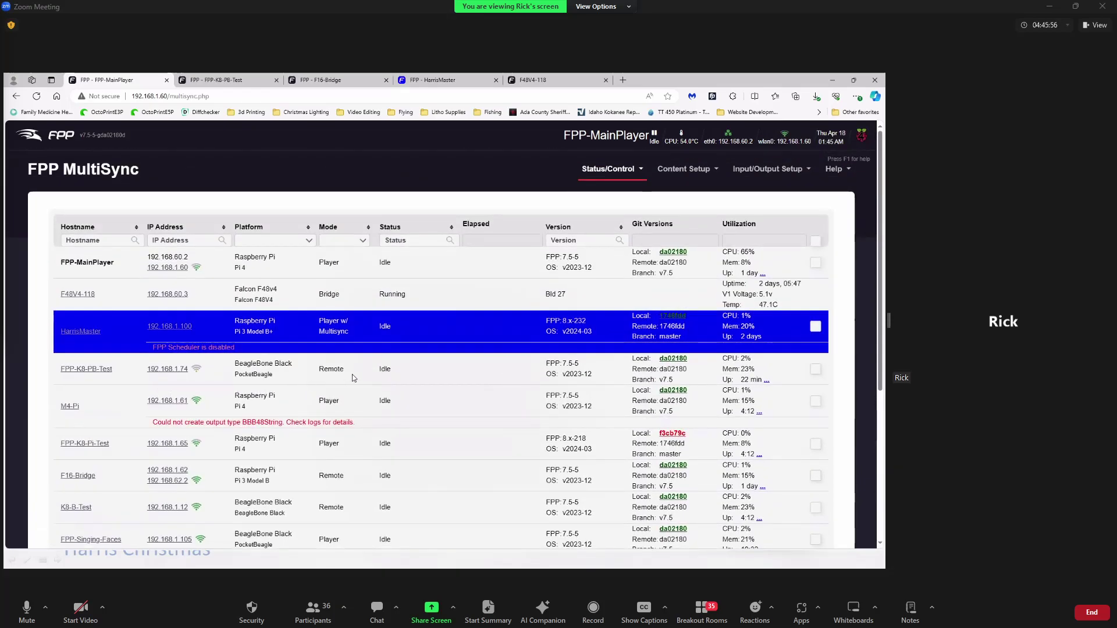
{"action": "scroll", "coordinate": [351, 375], "scroll_direction": "down", "scroll_amount": 1}
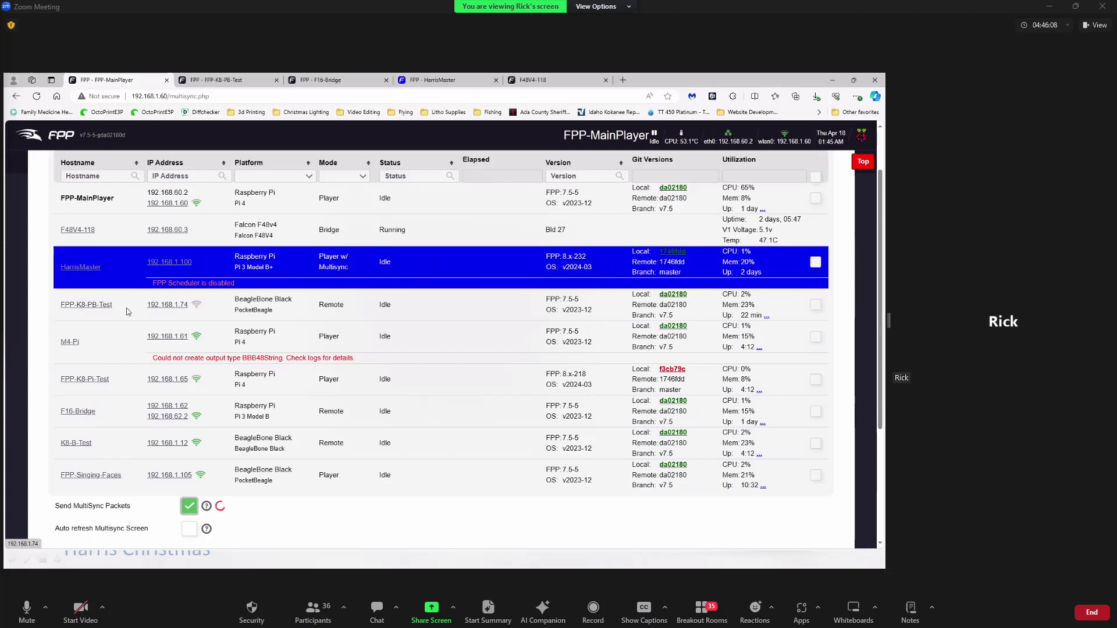
{"action": "mouse_move", "coordinate": [197, 310]}
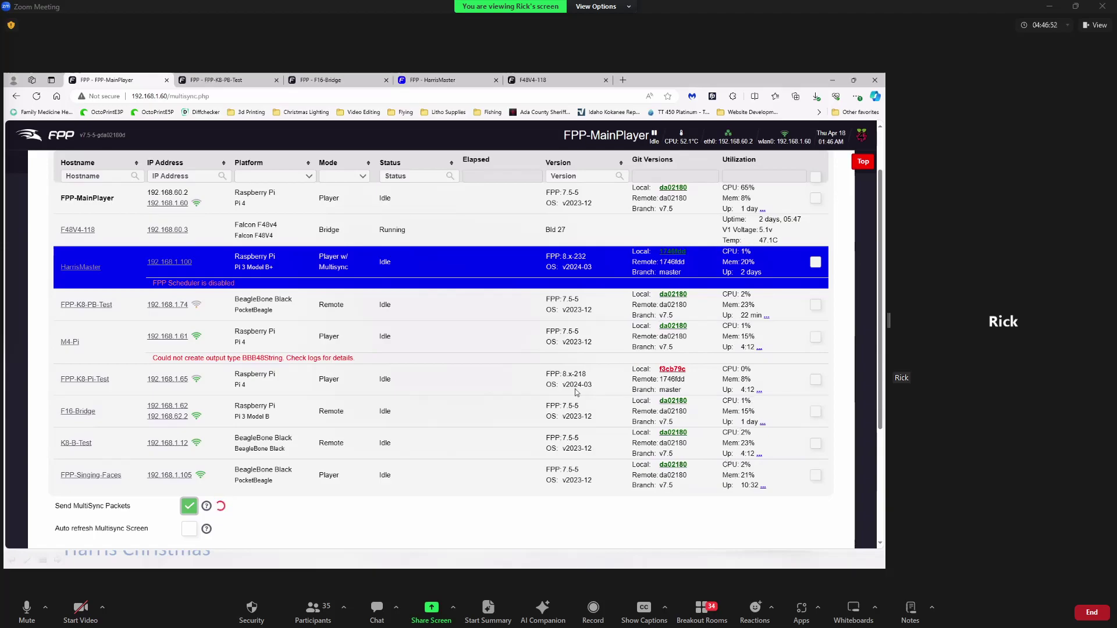
{"action": "scroll", "coordinate": [579, 398], "scroll_direction": "down", "scroll_amount": 3}
{"action": "scroll", "coordinate": [579, 398], "scroll_direction": "up", "scroll_amount": 1}
{"action": "scroll", "coordinate": [579, 401], "scroll_direction": "up", "scroll_amount": 2}
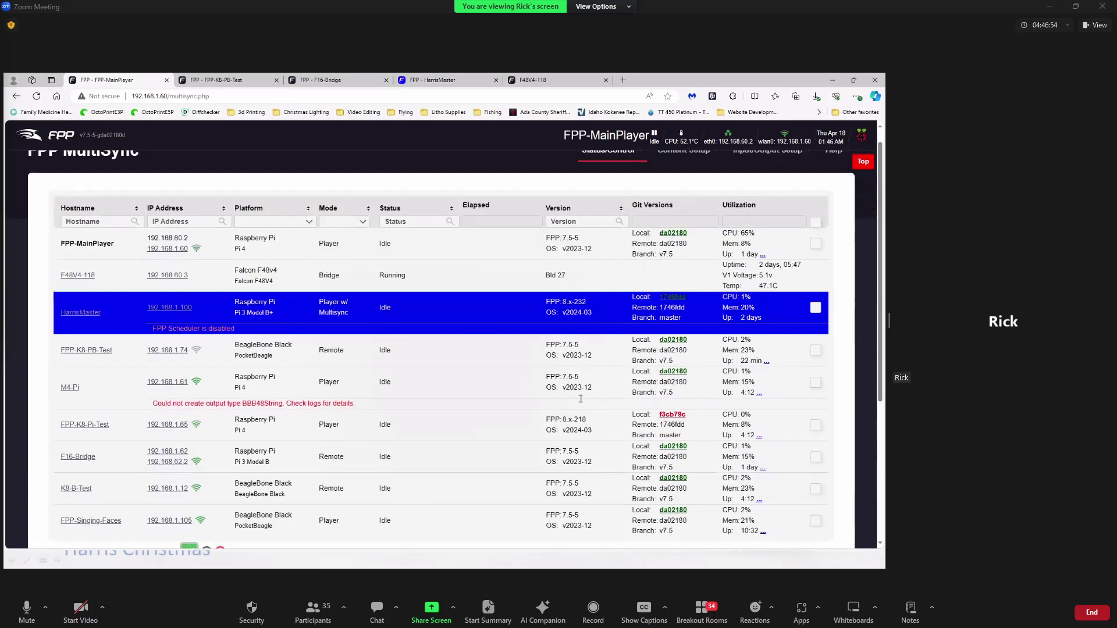
{"action": "scroll", "coordinate": [579, 401], "scroll_direction": "down", "scroll_amount": 1}
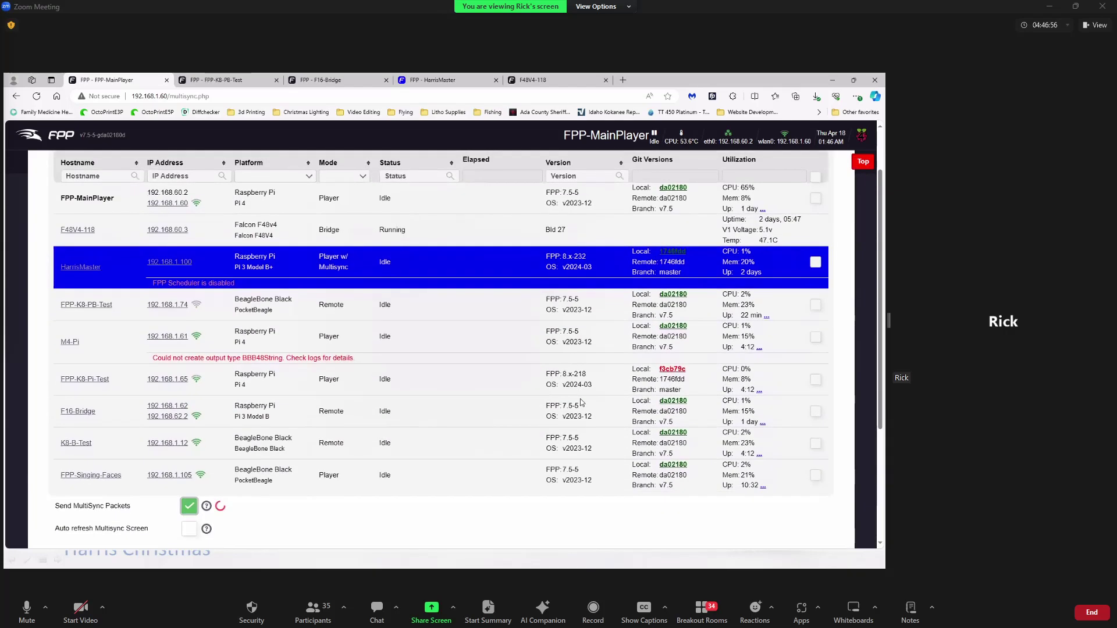
{"action": "scroll", "coordinate": [490, 399], "scroll_direction": "down", "scroll_amount": 2}
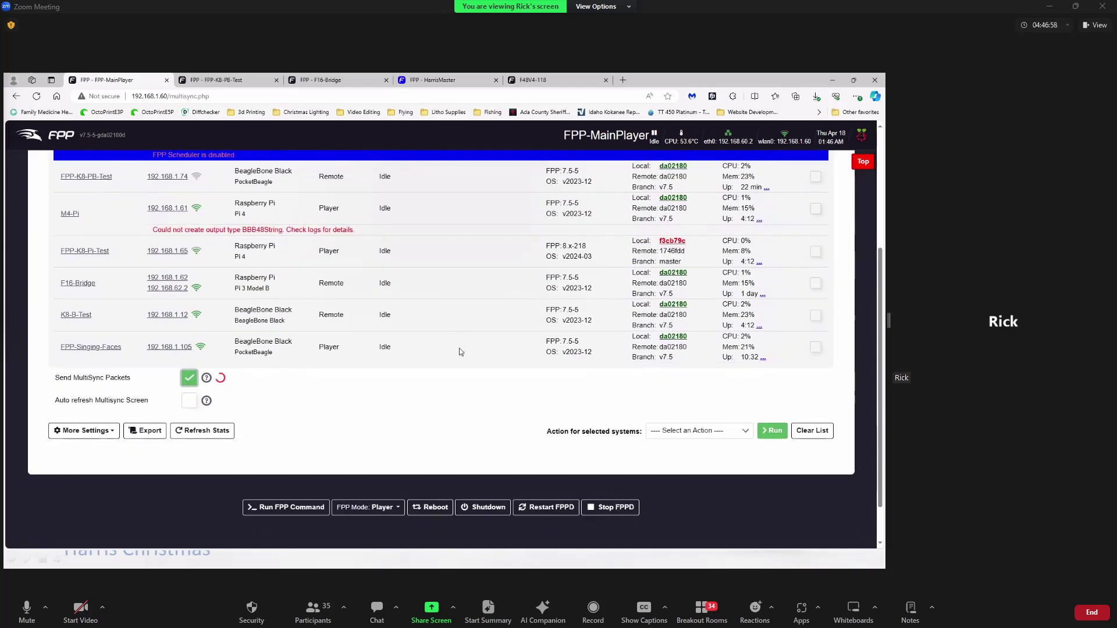
Select FPP-K8-Pi-Test in the MultiSync list and run the Reboot action on it
{"action": "left_click", "coordinate": [747, 434]}
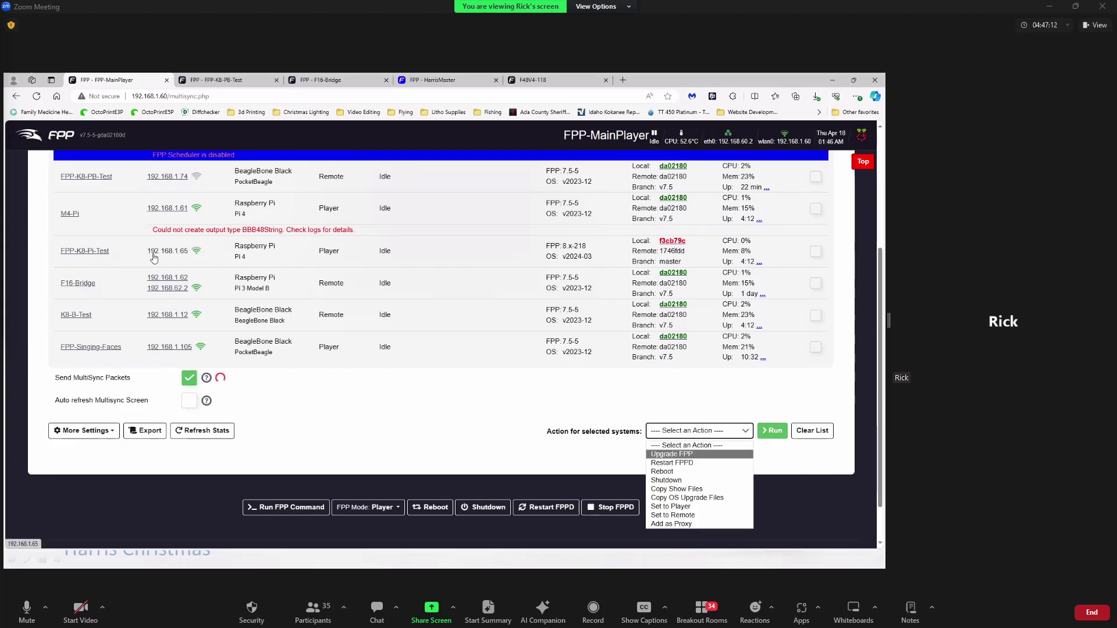
{"action": "left_click", "coordinate": [817, 255]}
{"action": "left_click", "coordinate": [817, 254]}
{"action": "left_click", "coordinate": [703, 435]}
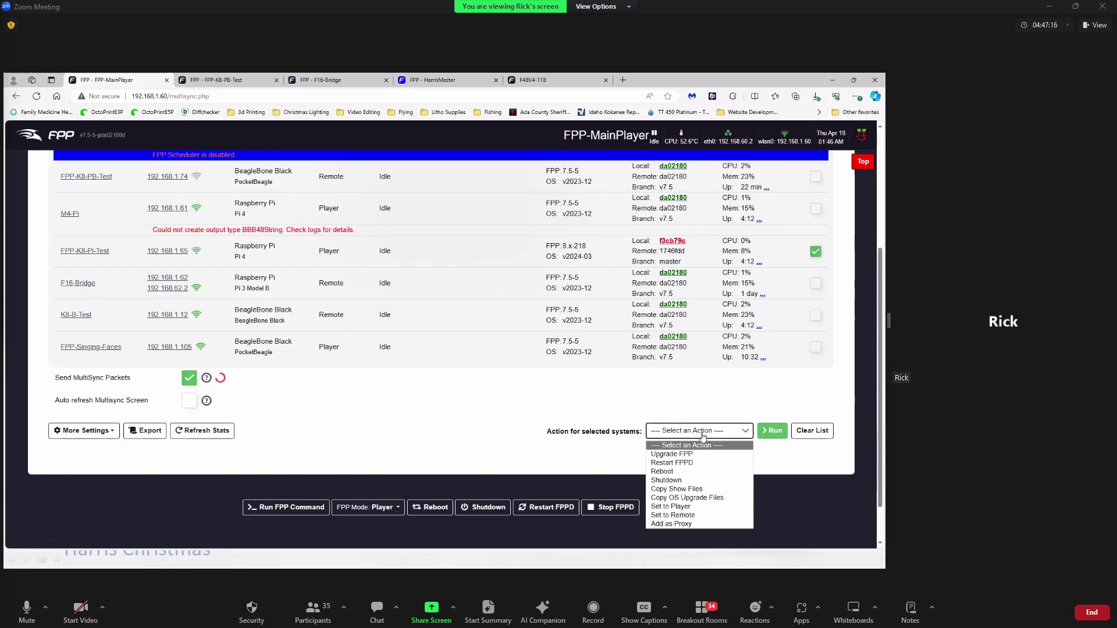
{"action": "left_click", "coordinate": [662, 471]}
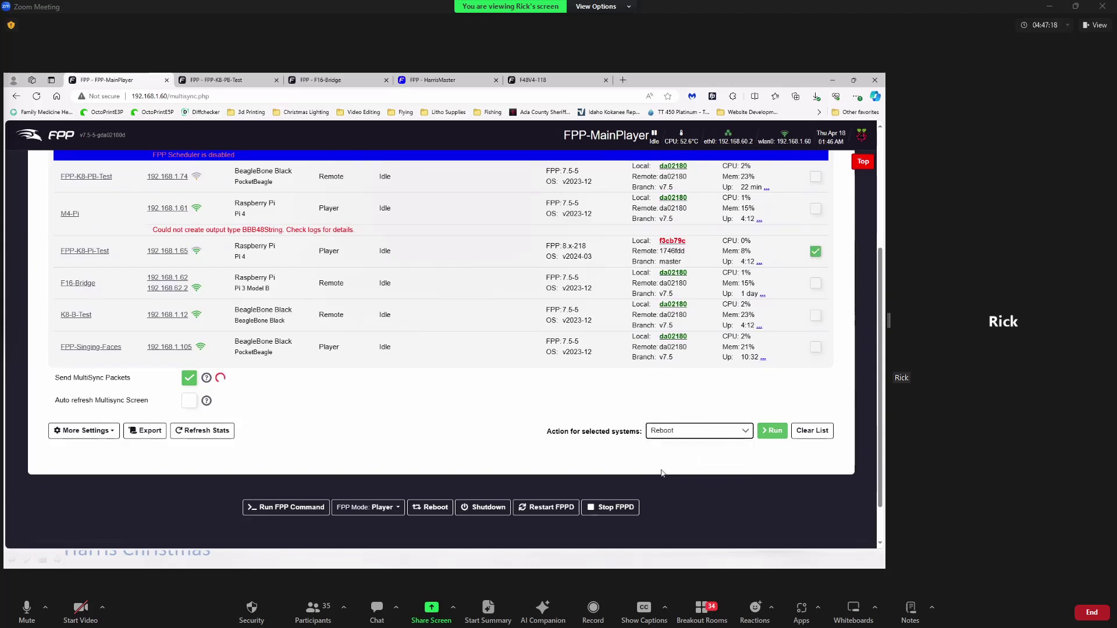
{"action": "left_click", "coordinate": [771, 431]}
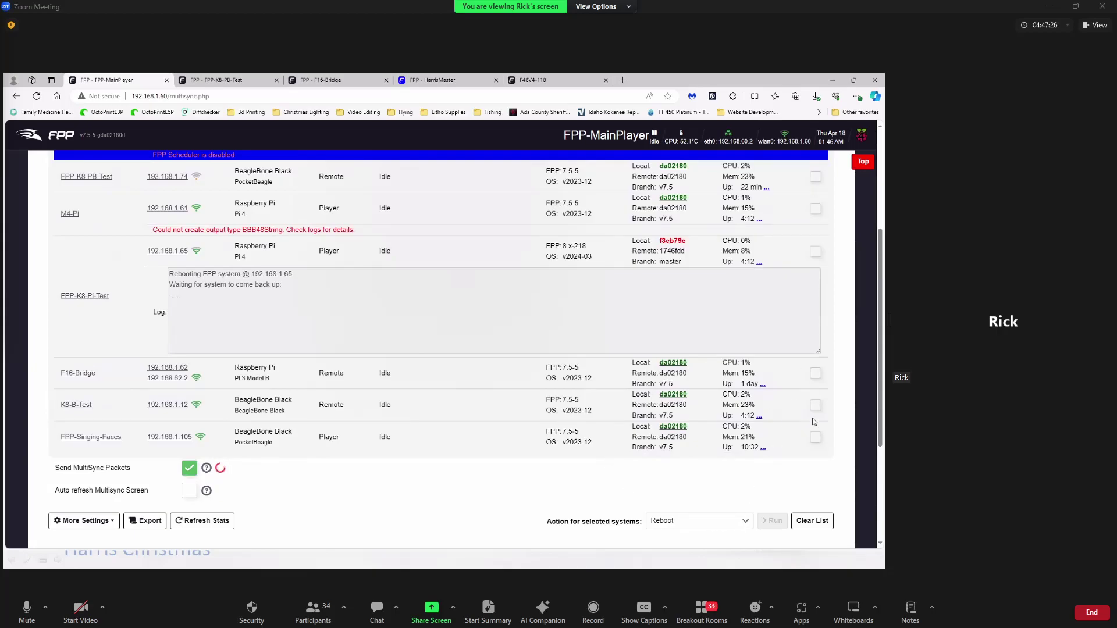
Select FPP-Singing-Faces in the MultiSync list and run the Set to Remote action on it
{"action": "left_click", "coordinate": [731, 527]}
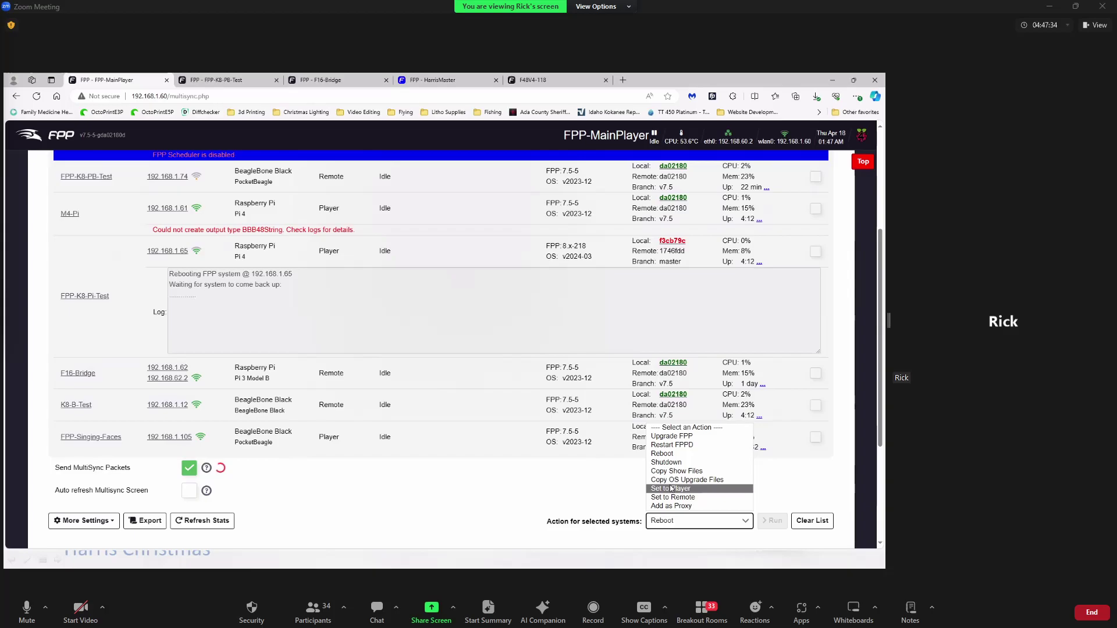
{"action": "left_click", "coordinate": [344, 442]}
{"action": "left_click", "coordinate": [813, 439]}
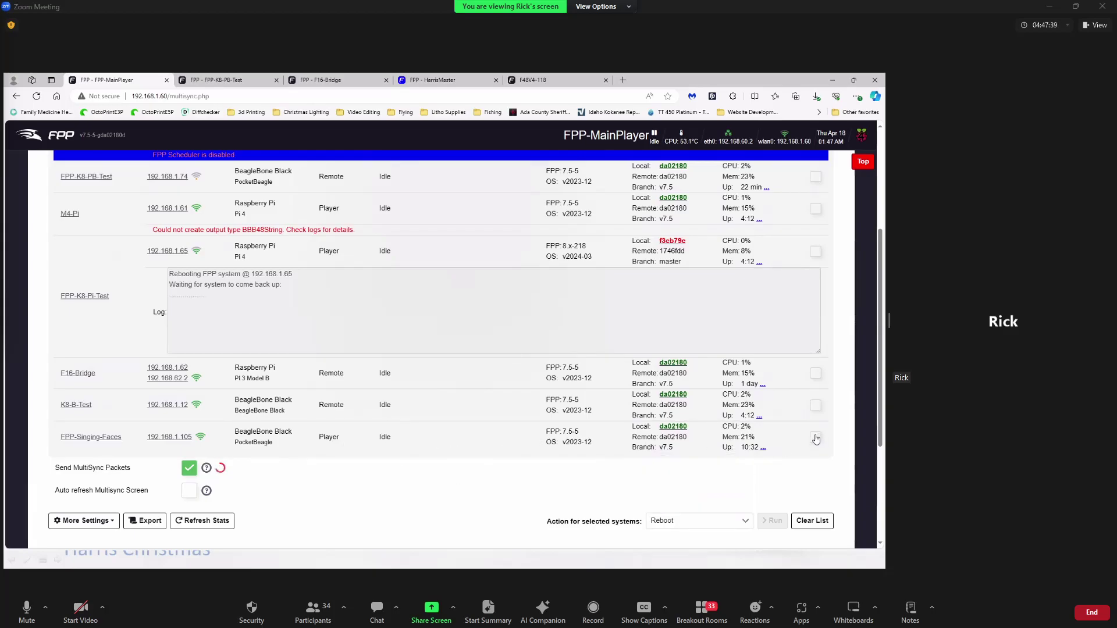
{"action": "left_click", "coordinate": [746, 522]}
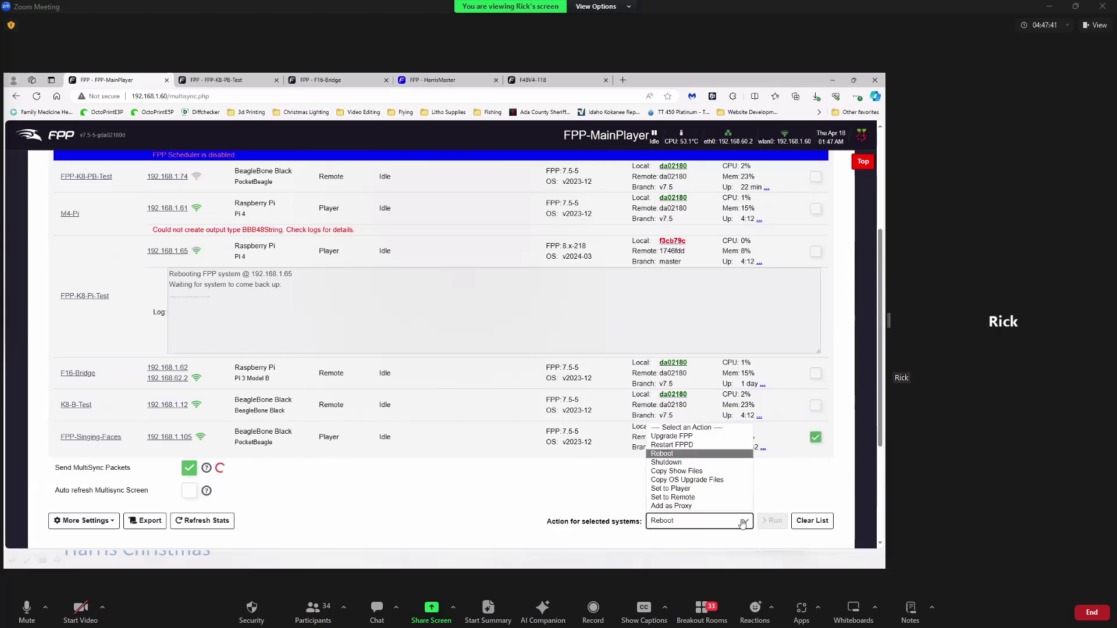
{"action": "left_click", "coordinate": [674, 497]}
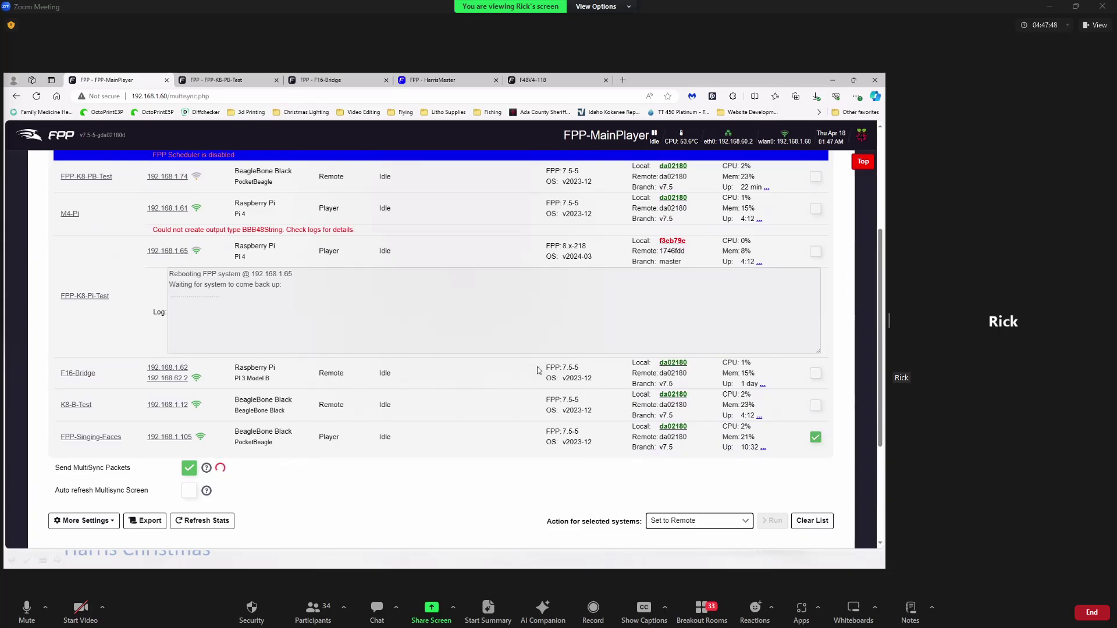
{"action": "left_click", "coordinate": [583, 496]}
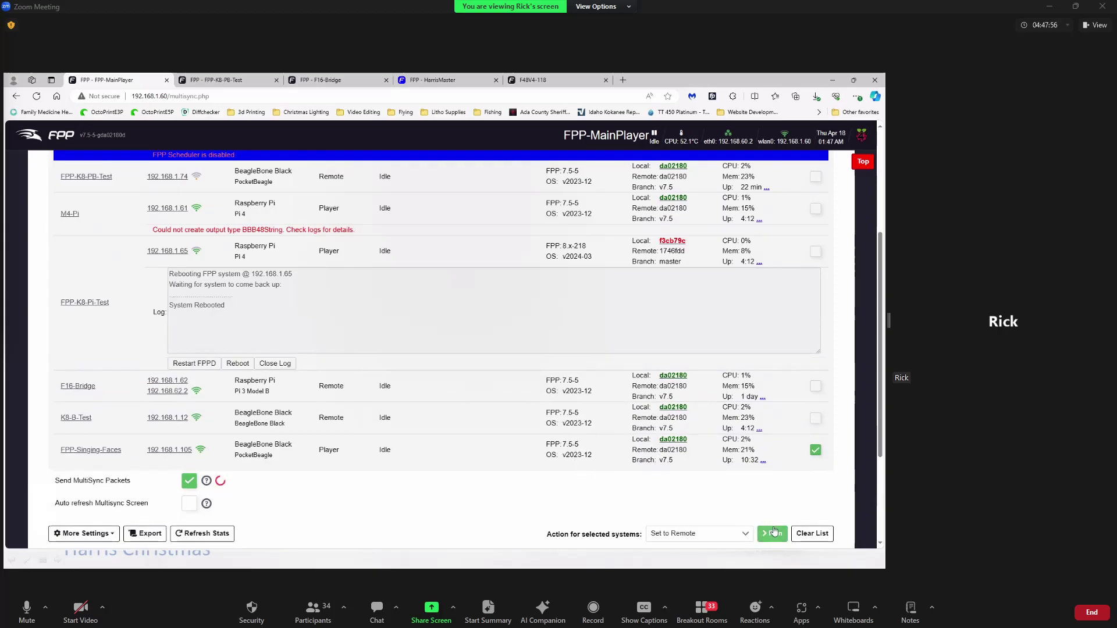
{"action": "left_click", "coordinate": [774, 533]}
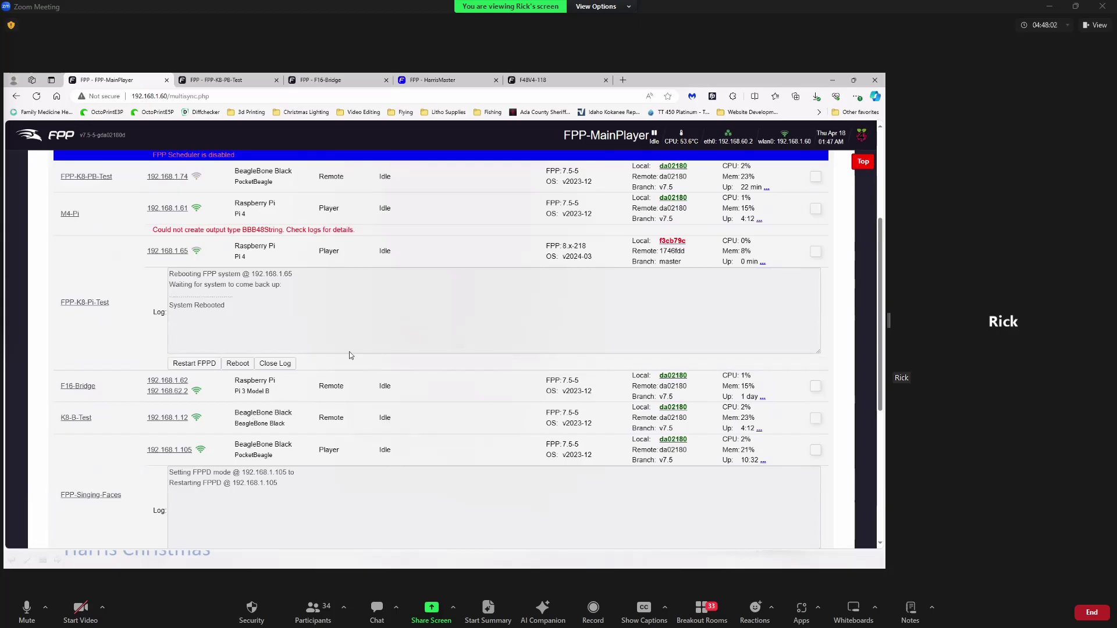
Review the MultiSync action logs for the remote systems and open FPP-MainPlayer's Playlists page
{"action": "scroll", "coordinate": [373, 398], "scroll_direction": "down", "scroll_amount": 3}
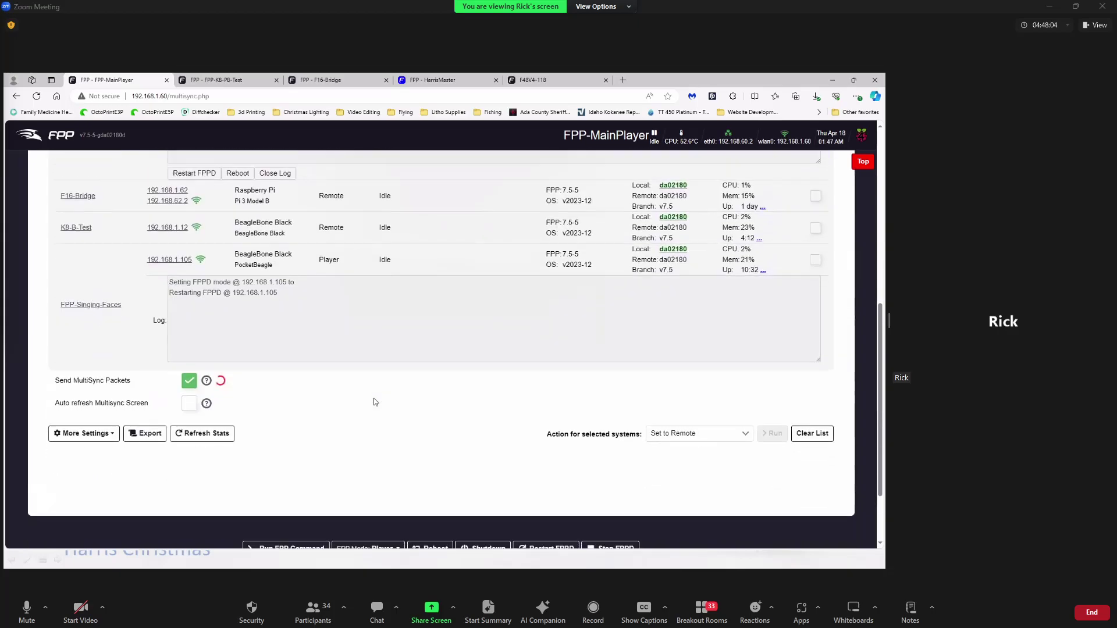
{"action": "scroll", "coordinate": [373, 398], "scroll_direction": "up", "scroll_amount": 2}
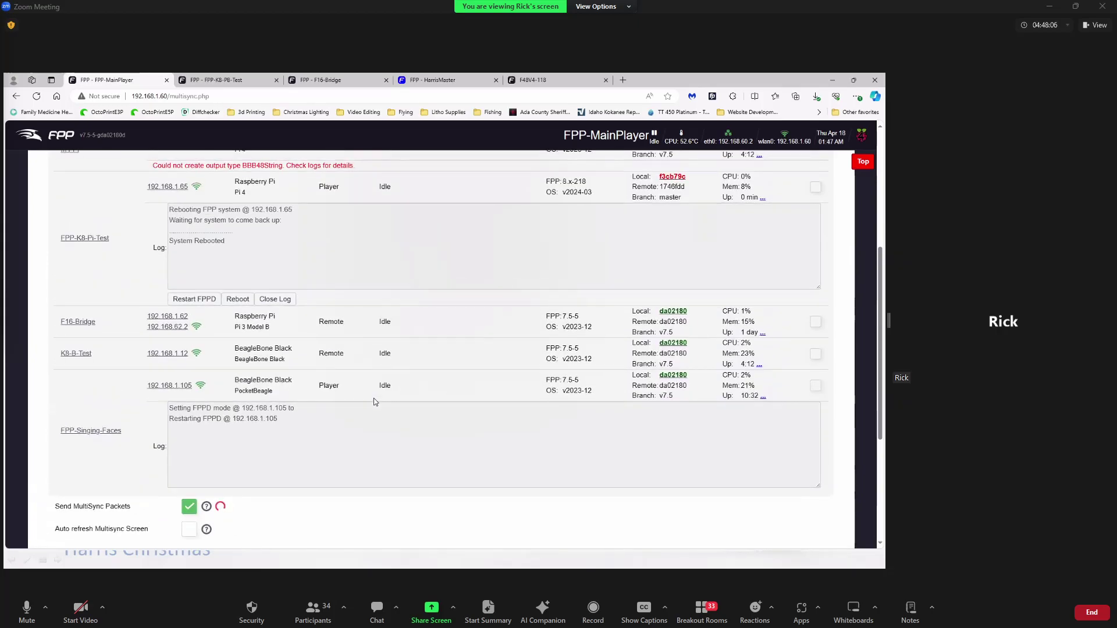
{"action": "scroll", "coordinate": [373, 398], "scroll_direction": "up", "scroll_amount": 5}
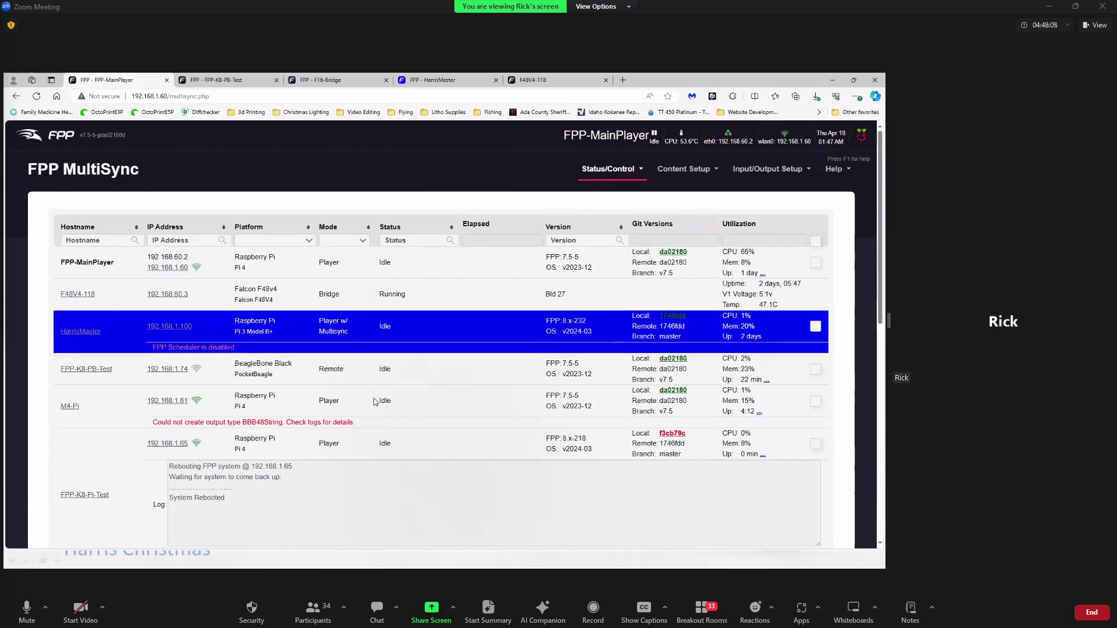
{"action": "left_click", "coordinate": [670, 169]}
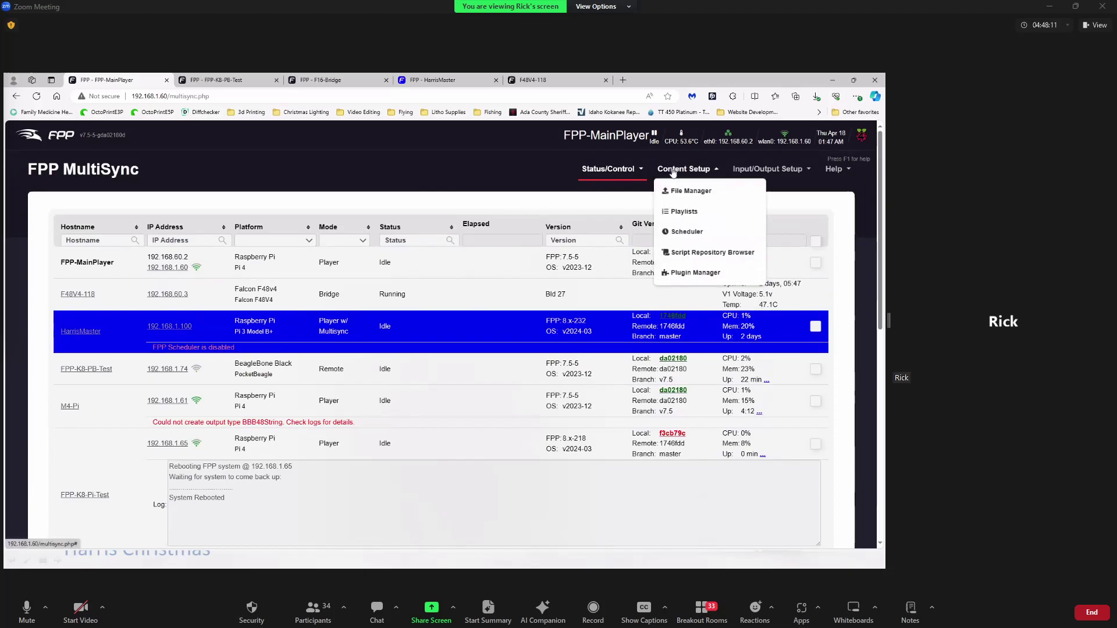
{"action": "left_click", "coordinate": [683, 212]}
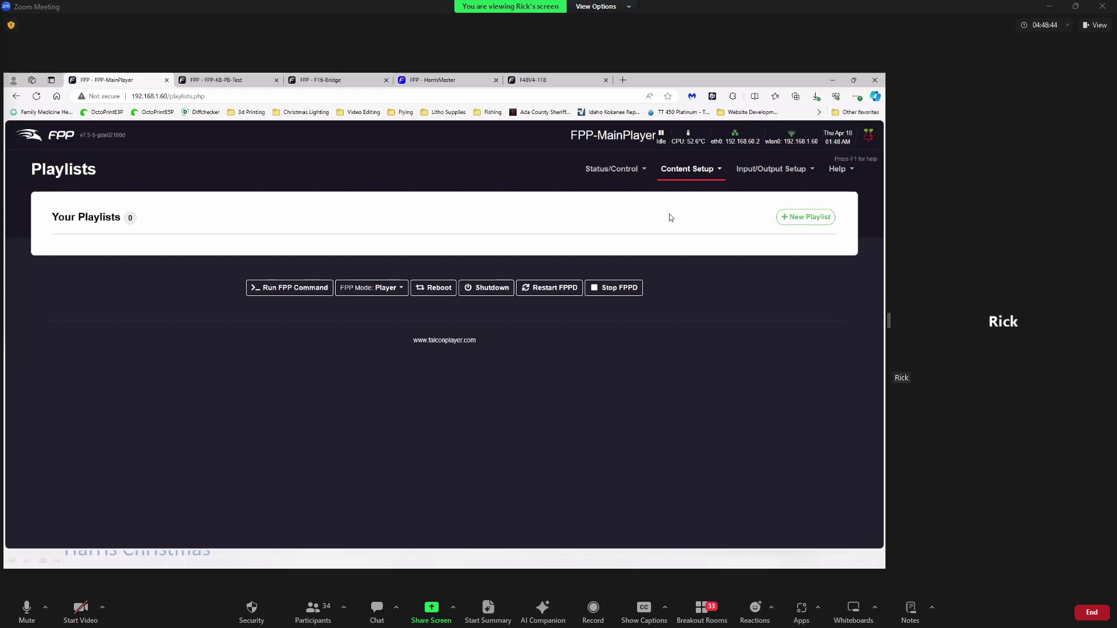
Create a new playlist named Test
{"action": "left_click", "coordinate": [800, 217]}
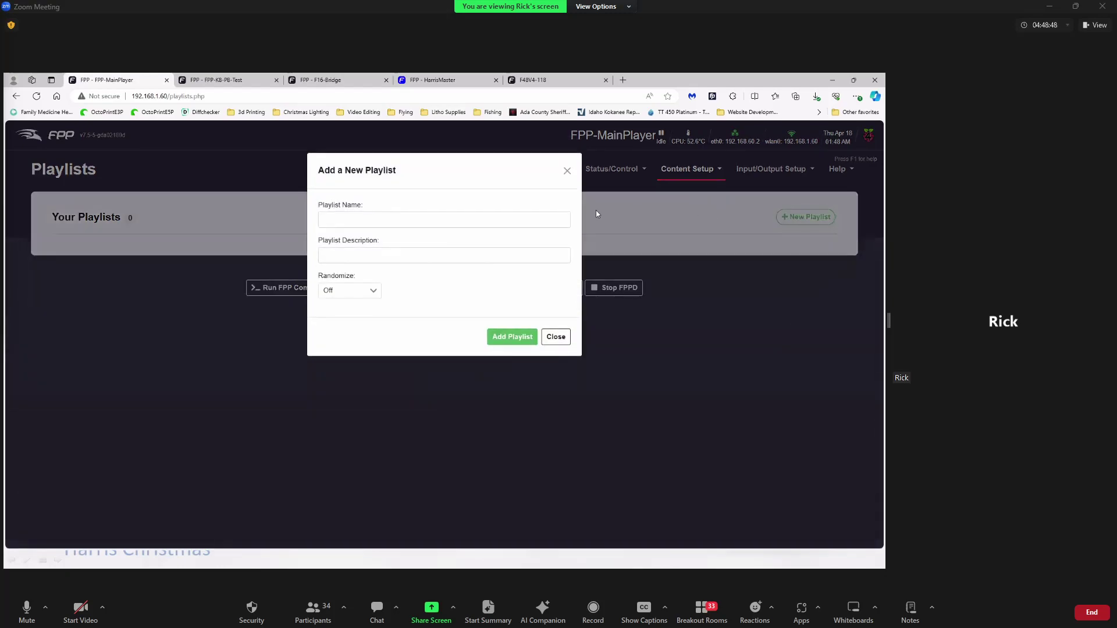
{"action": "left_click", "coordinate": [371, 219]}
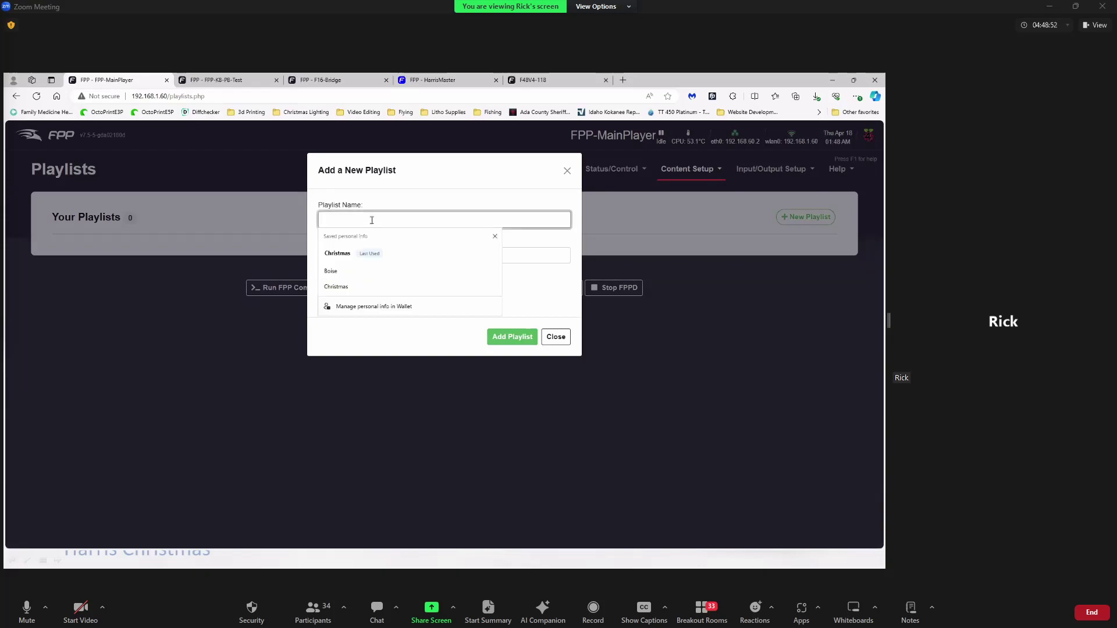
{"action": "type", "text": "Test"}
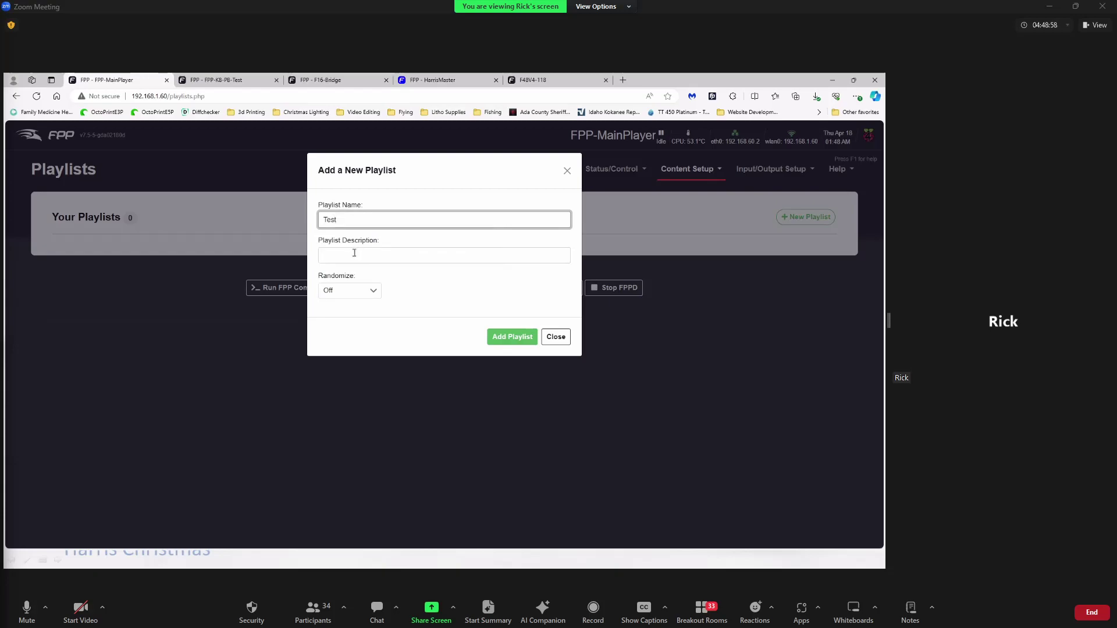
{"action": "left_click", "coordinate": [512, 337]}
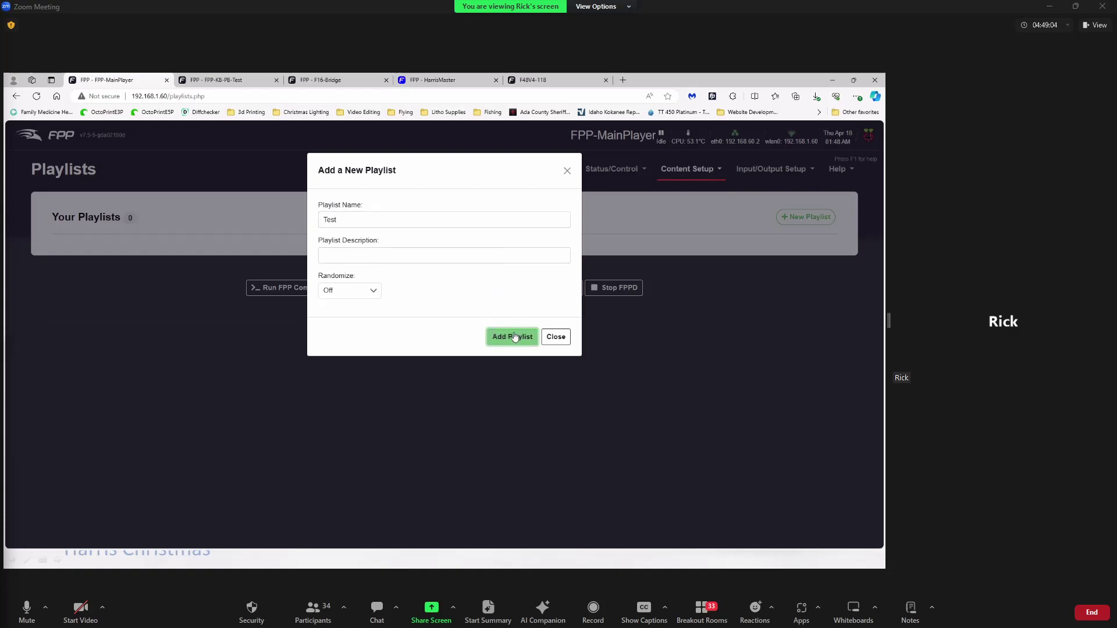
{"action": "left_click", "coordinate": [512, 337]}
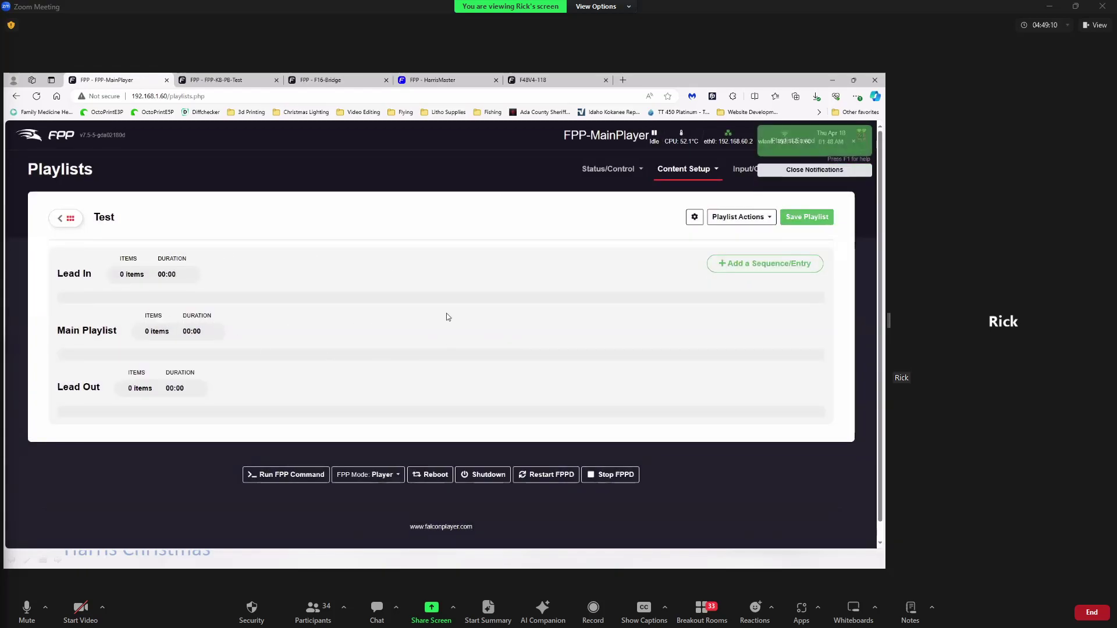
Add a Sequence and Media entry to the Test playlist with 12 Days.fseq and The 12 Days of Christmas.mp3
{"action": "left_click", "coordinate": [764, 263]}
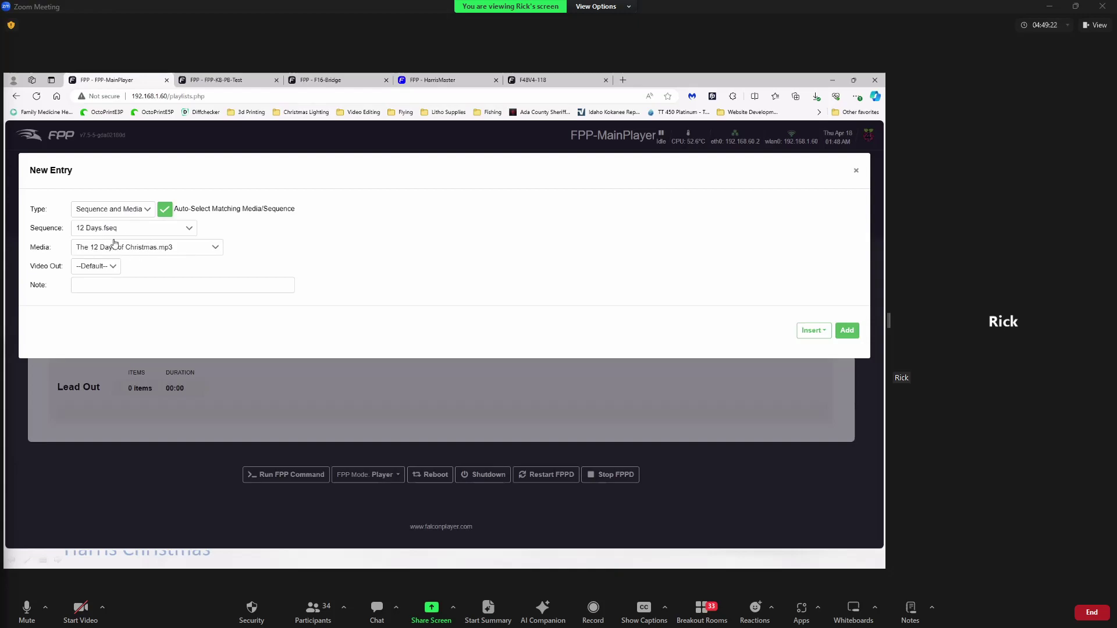
{"action": "left_click", "coordinate": [146, 210]}
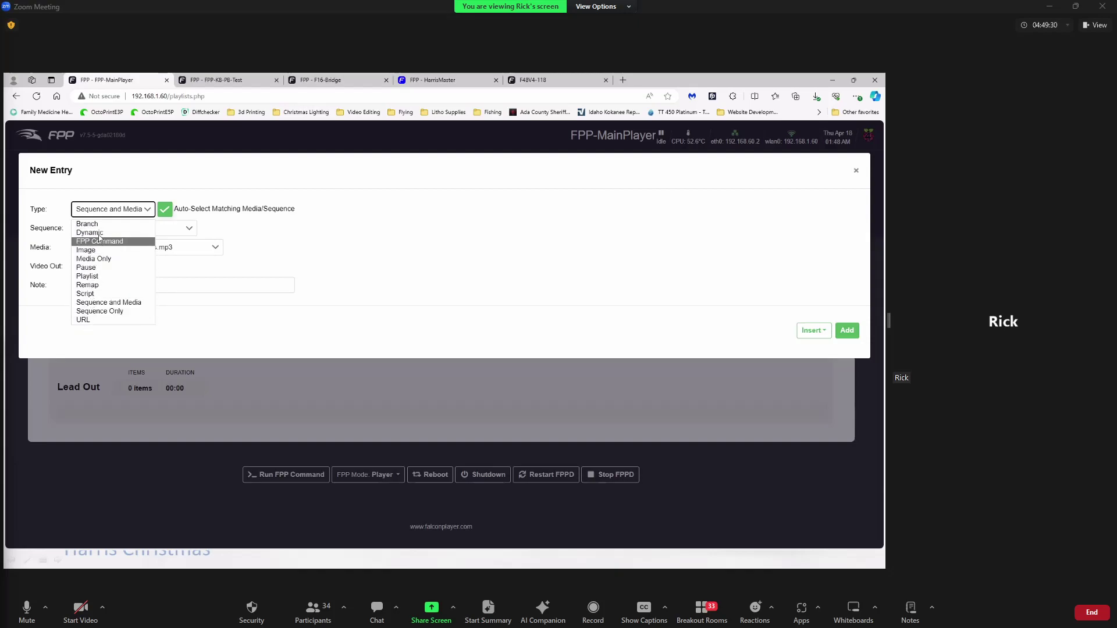
{"action": "left_click", "coordinate": [297, 236]}
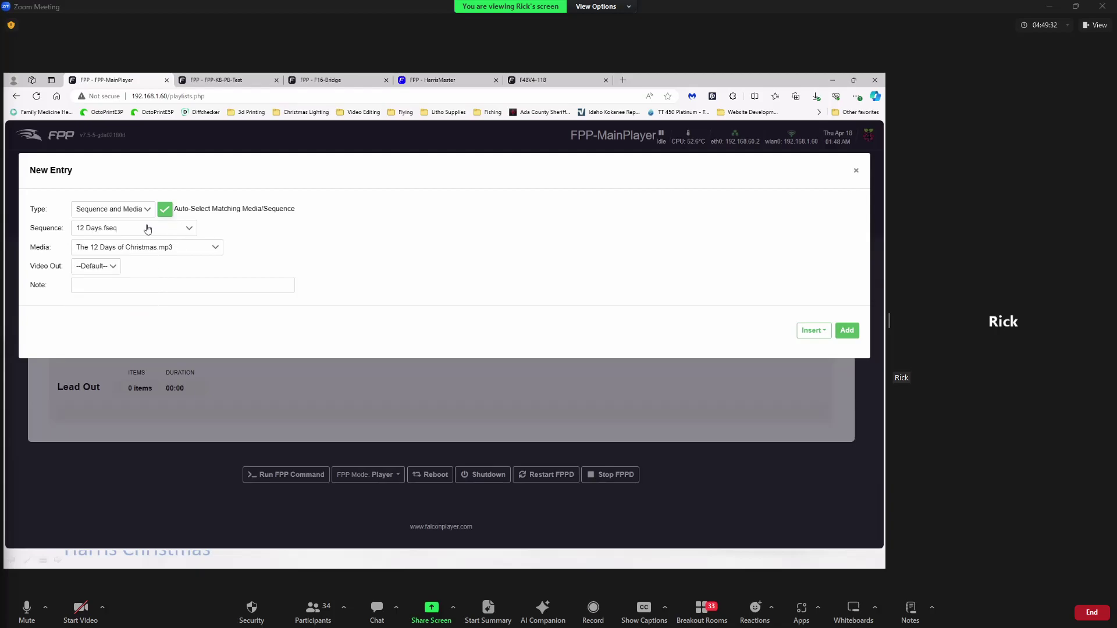
{"action": "left_click", "coordinate": [847, 330]}
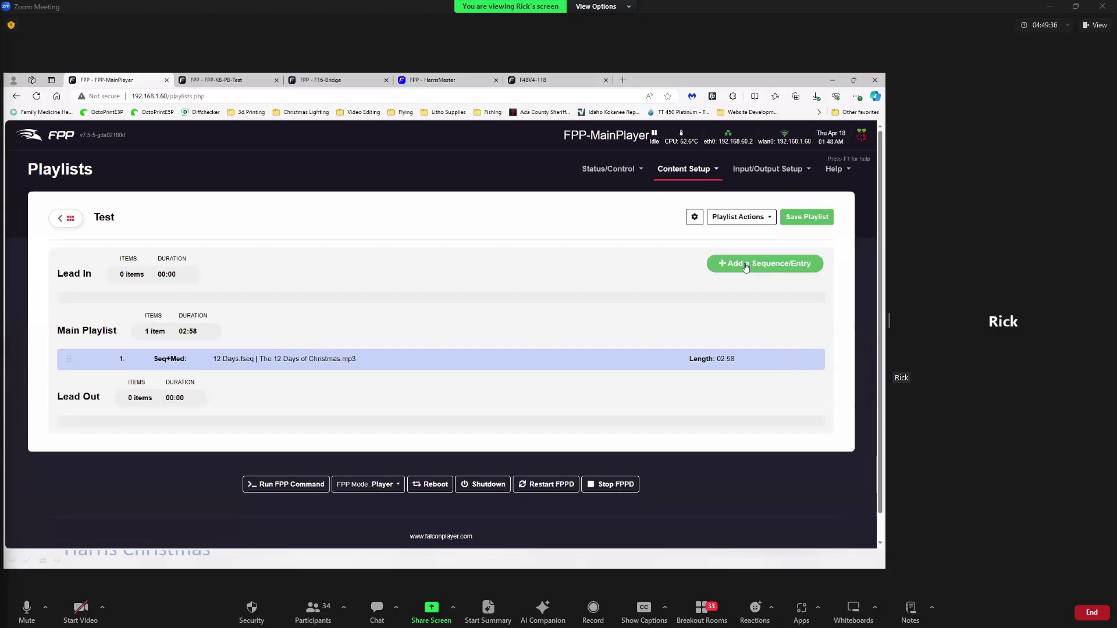
Add All I Really Want.fseq to the playlist with its auto-selected media, All I Really Want For Christmas lil Jon .m4a
{"action": "left_click", "coordinate": [723, 262]}
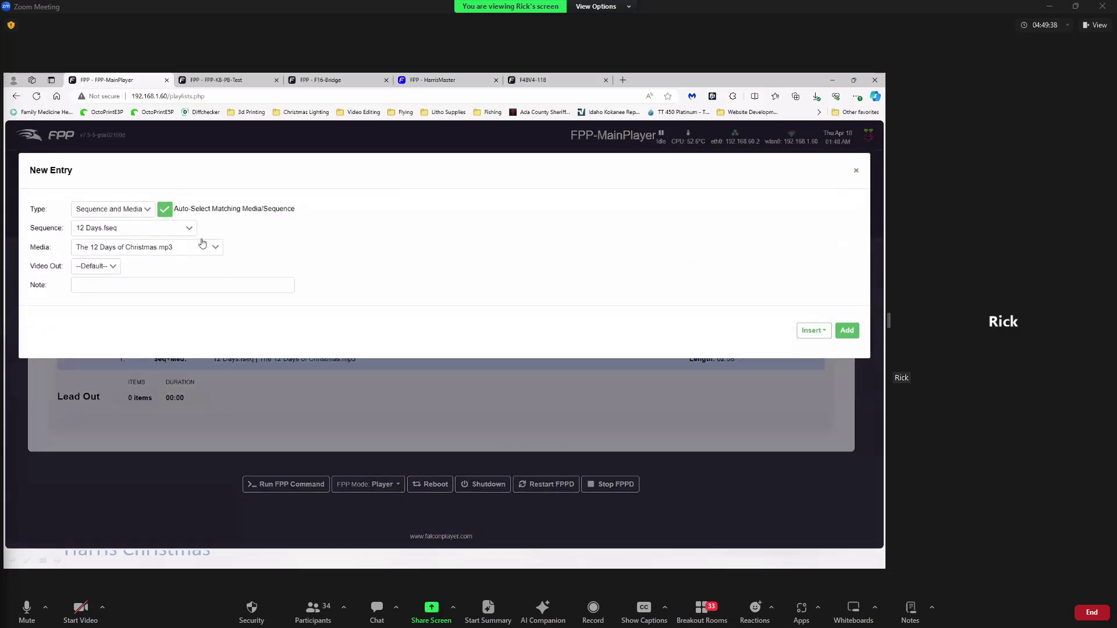
{"action": "left_click", "coordinate": [186, 228]}
{"action": "left_click", "coordinate": [117, 251]}
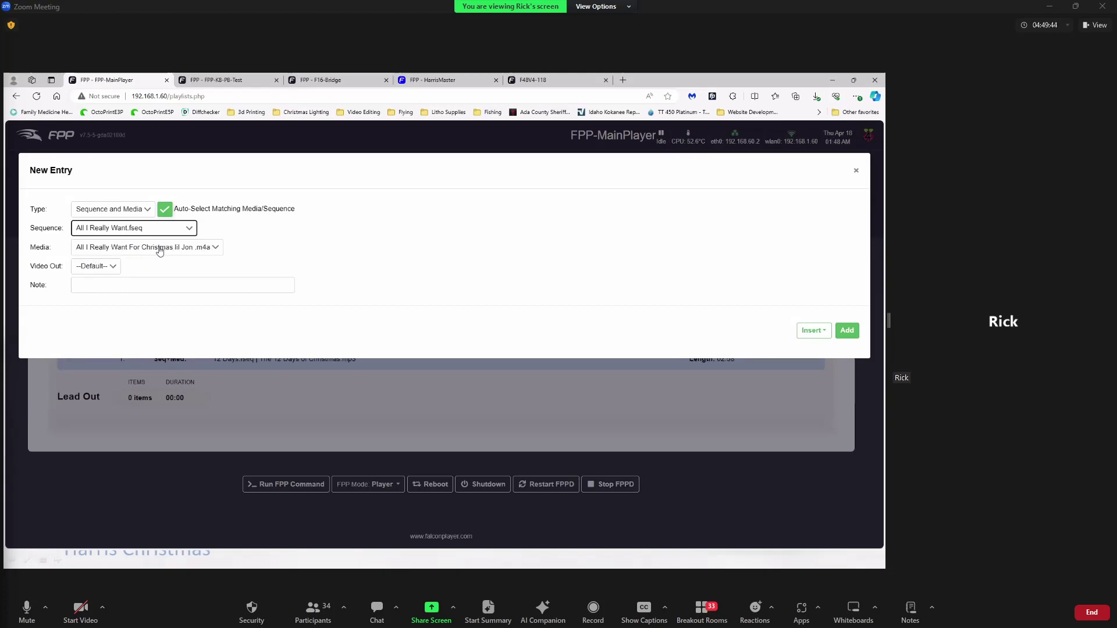
{"action": "left_click", "coordinate": [846, 330]}
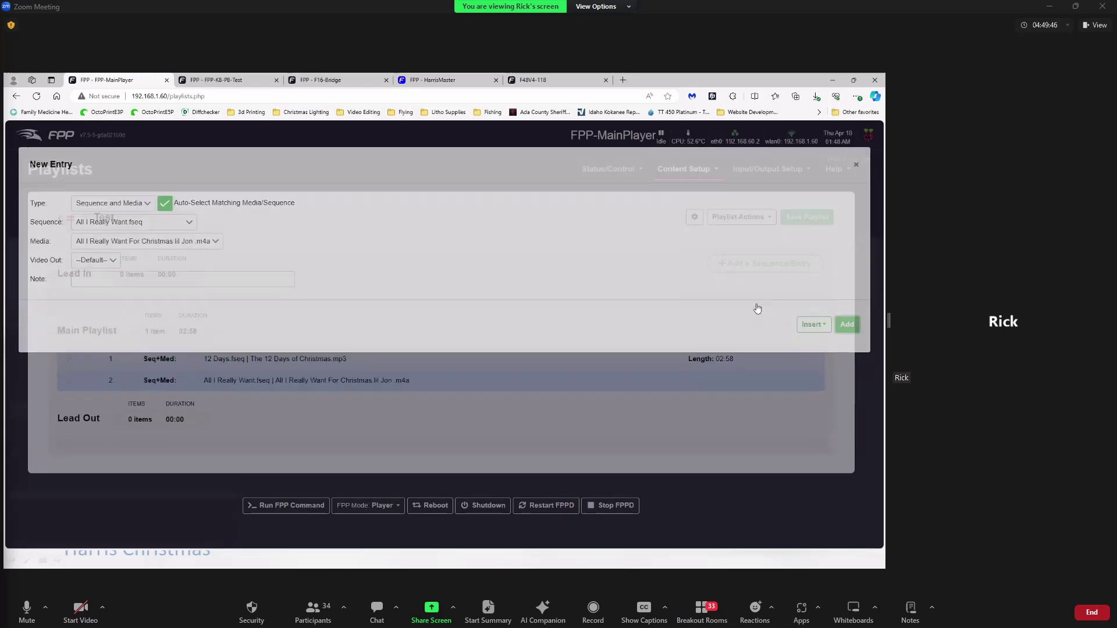
Add All I want for Christmas is You.fseq to the playlist, keeping All I Really Want For Christmas lil Jon .m4a as media
{"action": "left_click", "coordinate": [767, 263]}
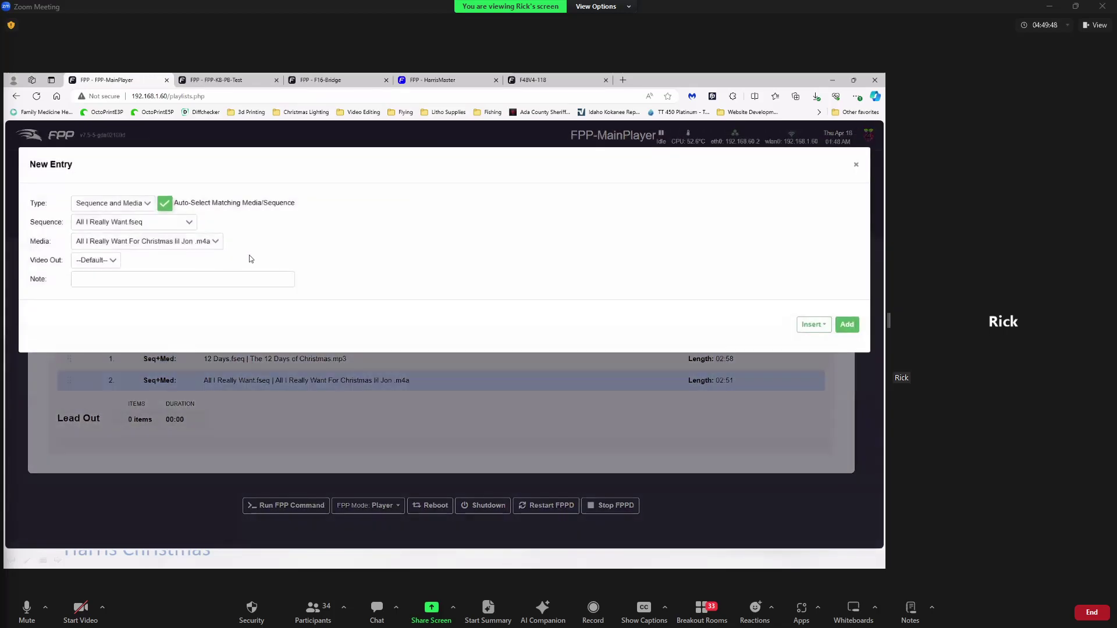
{"action": "left_click", "coordinate": [190, 231]}
{"action": "left_click", "coordinate": [141, 260]}
{"action": "left_click", "coordinate": [846, 329]}
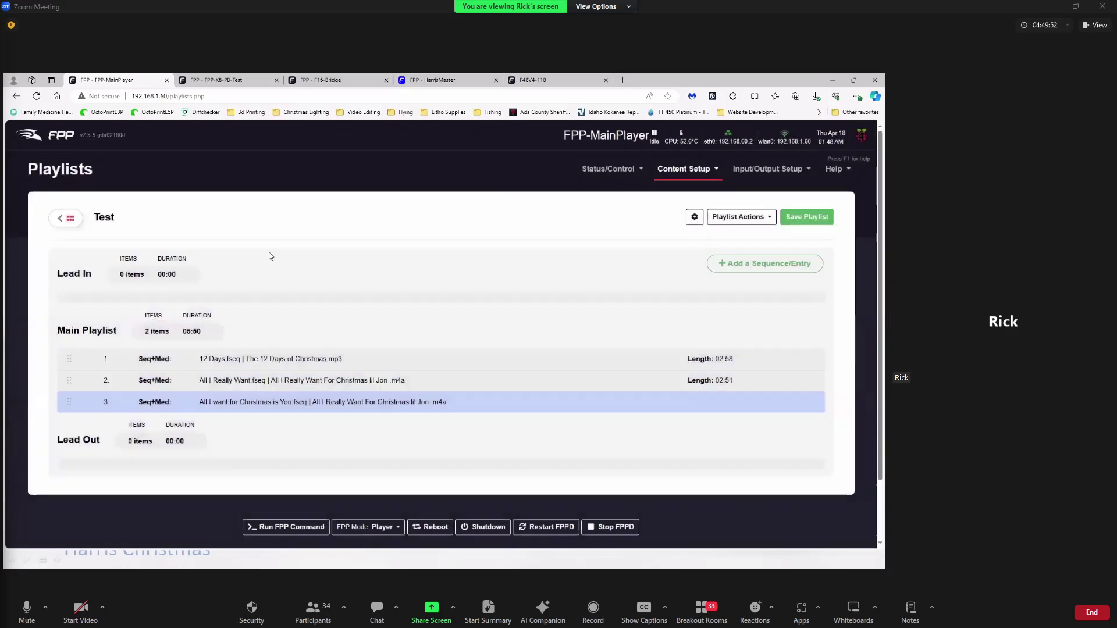
Add BabyShark.fseq to the playlist with its auto-selected media, 03 - Christmas Sharks.mp3
{"action": "left_click", "coordinate": [755, 270]}
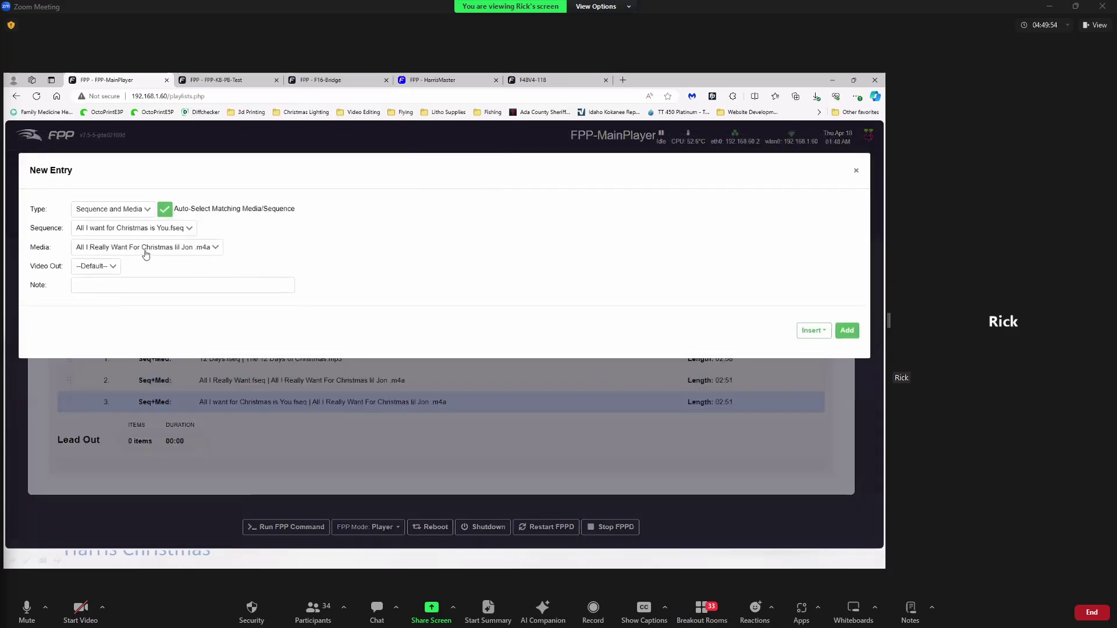
{"action": "left_click", "coordinate": [177, 228]}
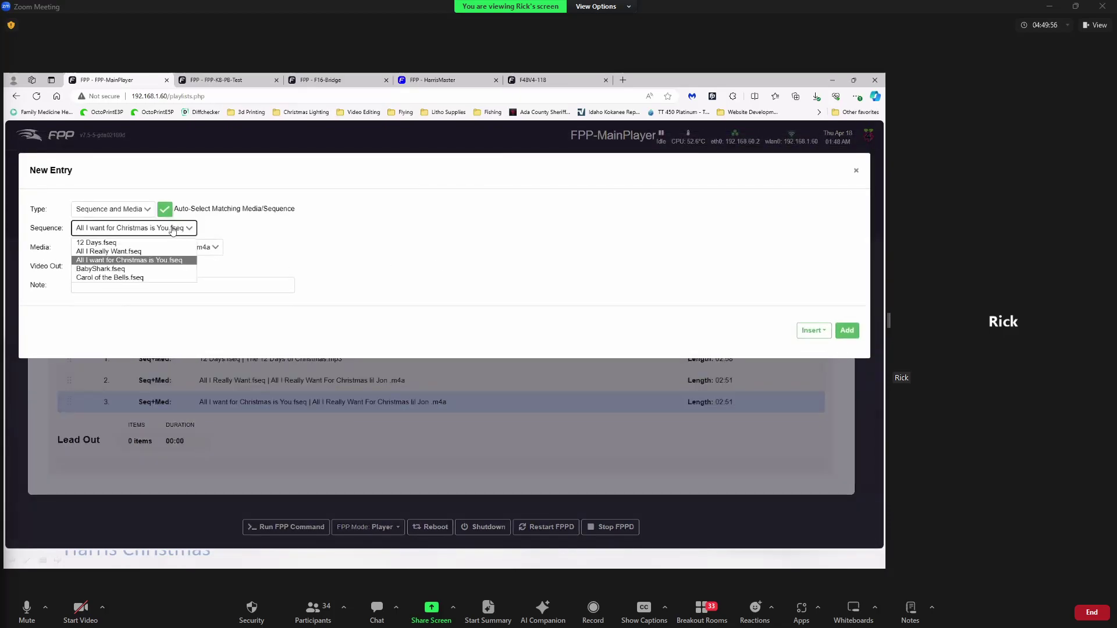
{"action": "left_click", "coordinate": [100, 268]}
{"action": "left_click", "coordinate": [847, 330]}
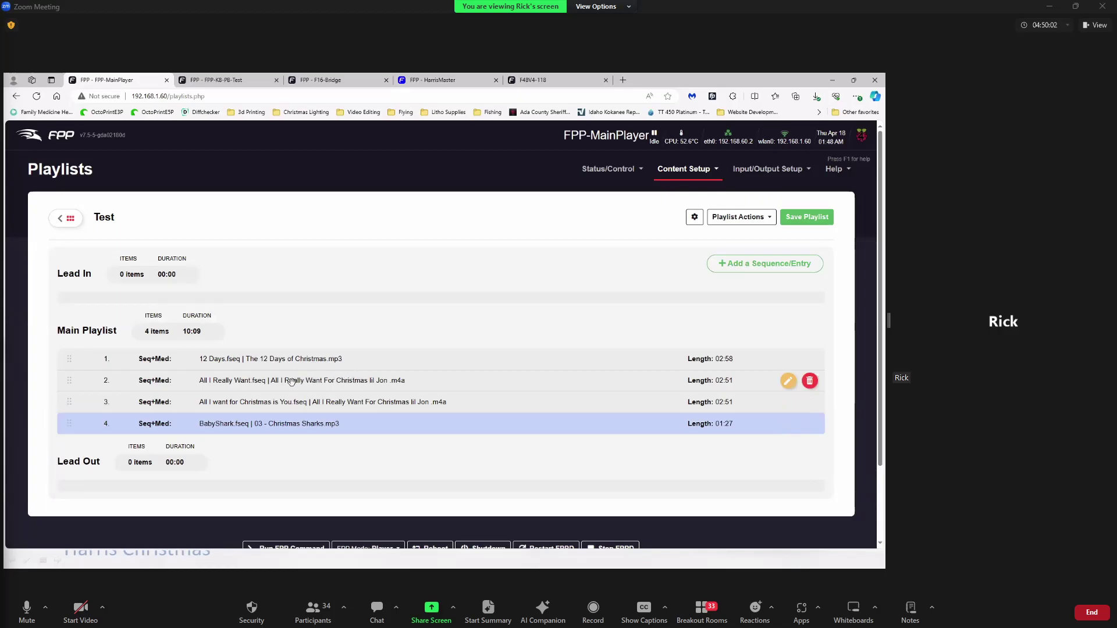
Move the BabyShark entry to second place in the Main Playlist and save the Test playlist
{"action": "left_click_drag", "start_coordinate": [67, 424], "coordinate": [66, 380]}
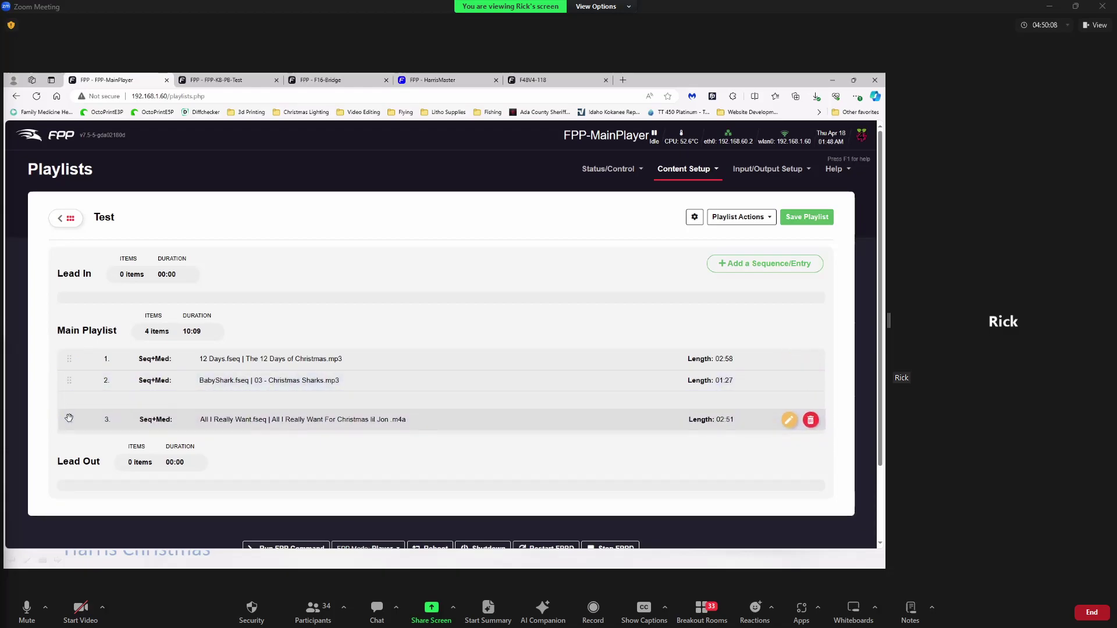
{"action": "left_click", "coordinate": [68, 401]}
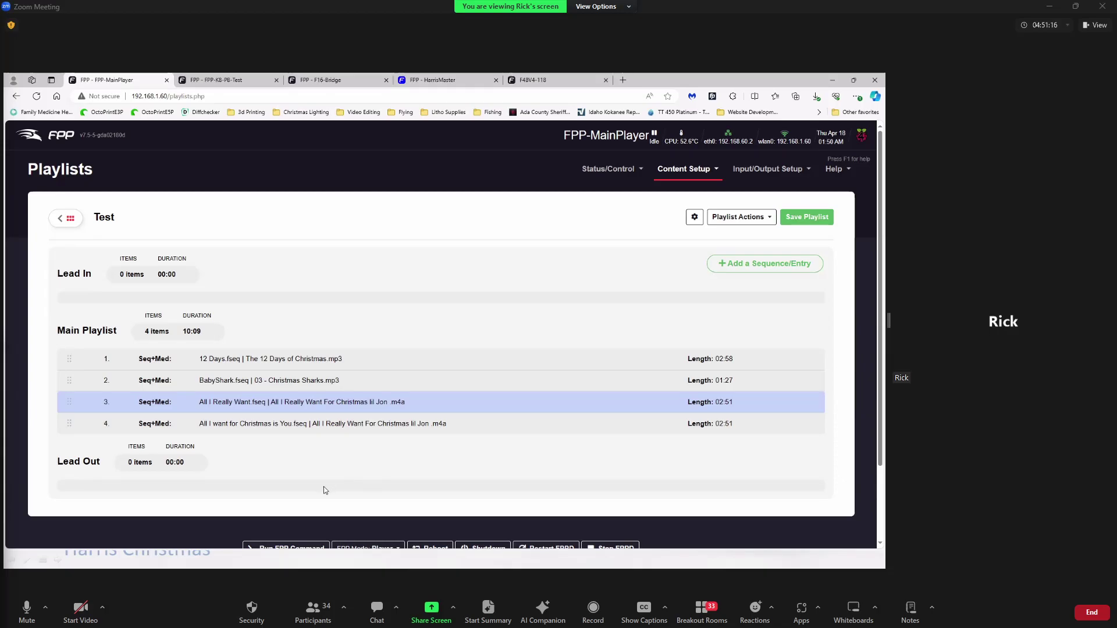
{"action": "mouse_move", "coordinate": [317, 405]}
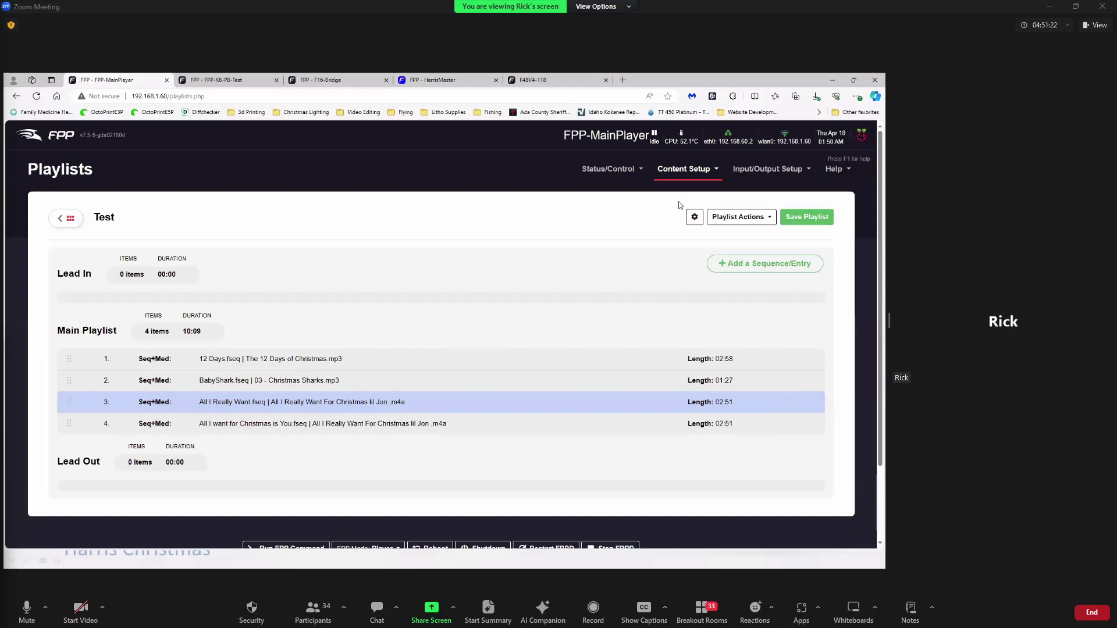
{"action": "left_click", "coordinate": [809, 219]}
{"action": "left_click", "coordinate": [814, 219]}
{"action": "left_click", "coordinate": [813, 219]}
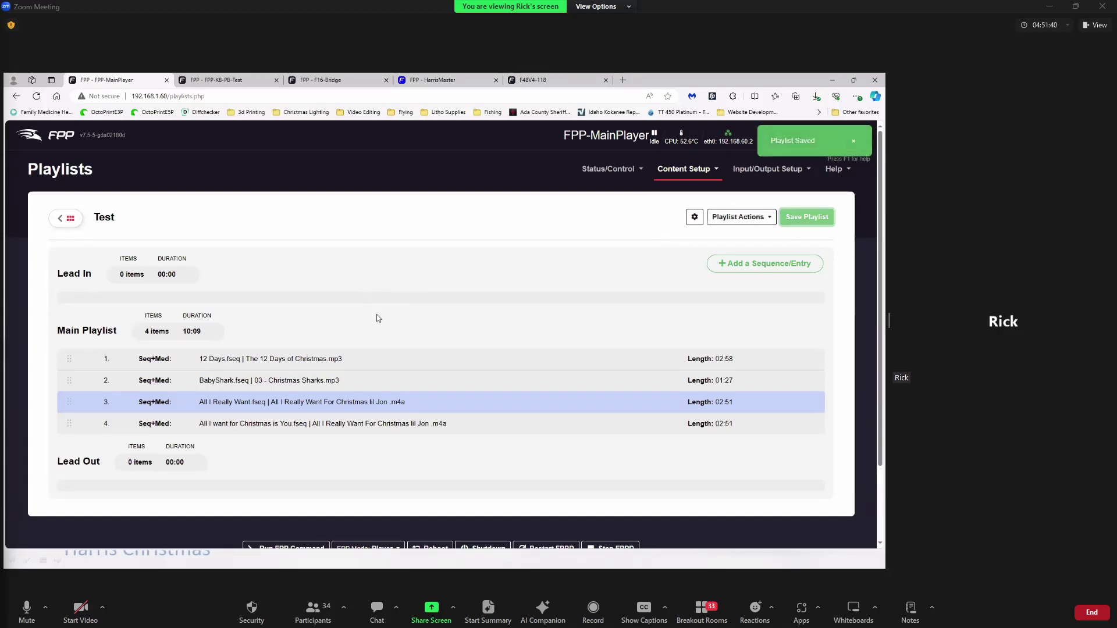
Open the Scheduler page and add a new schedule entry
{"action": "left_click", "coordinate": [690, 172]}
{"action": "left_click", "coordinate": [667, 231]}
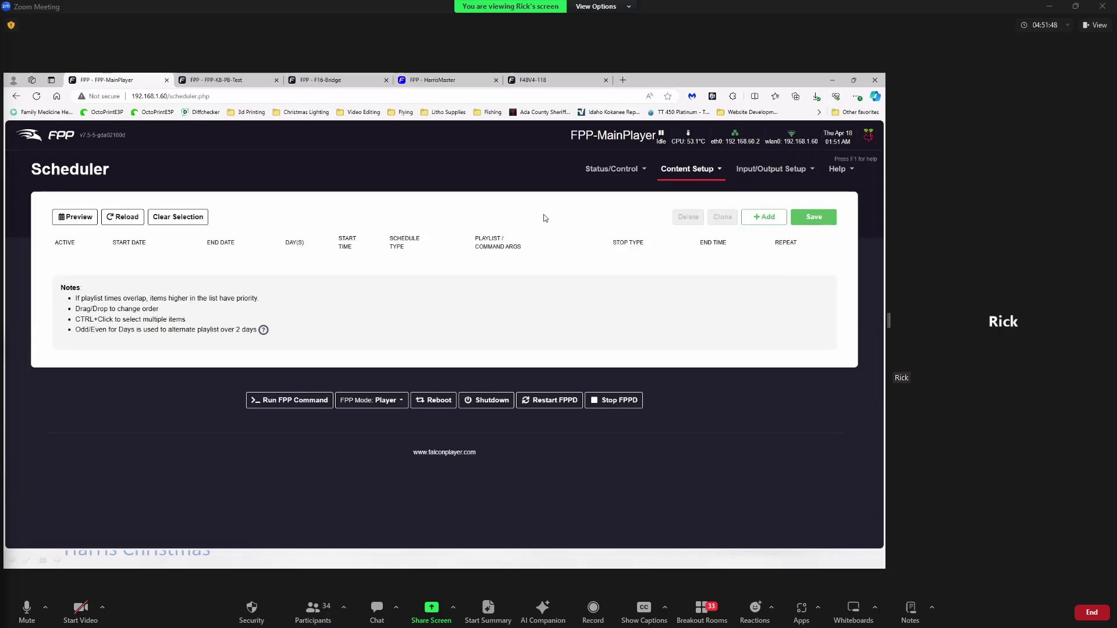
{"action": "left_click", "coordinate": [764, 216]}
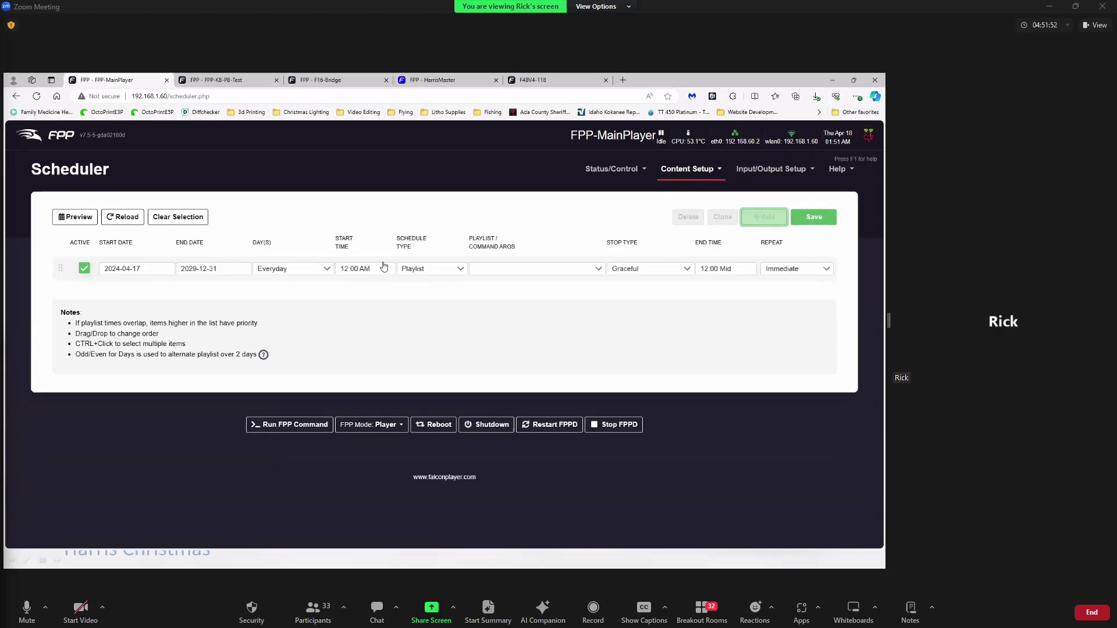
Try the Christmas holiday as the schedule entry's start date and switch back to Specify Date
{"action": "left_click_drag", "start_coordinate": [101, 269], "coordinate": [163, 268]}
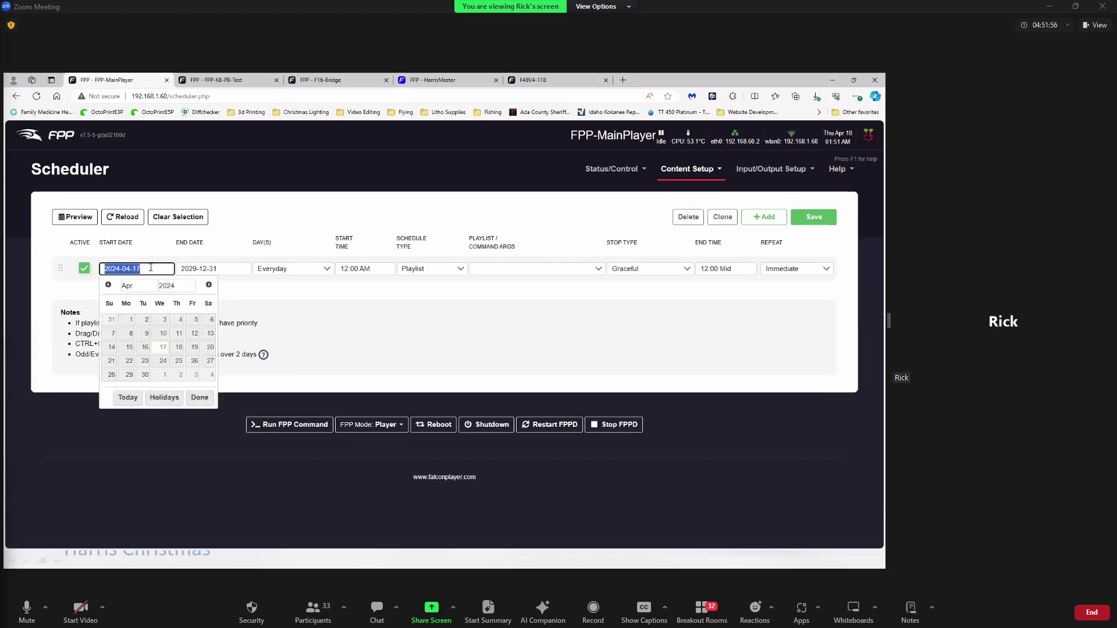
{"action": "left_click", "coordinate": [164, 398]}
{"action": "left_click", "coordinate": [185, 269]}
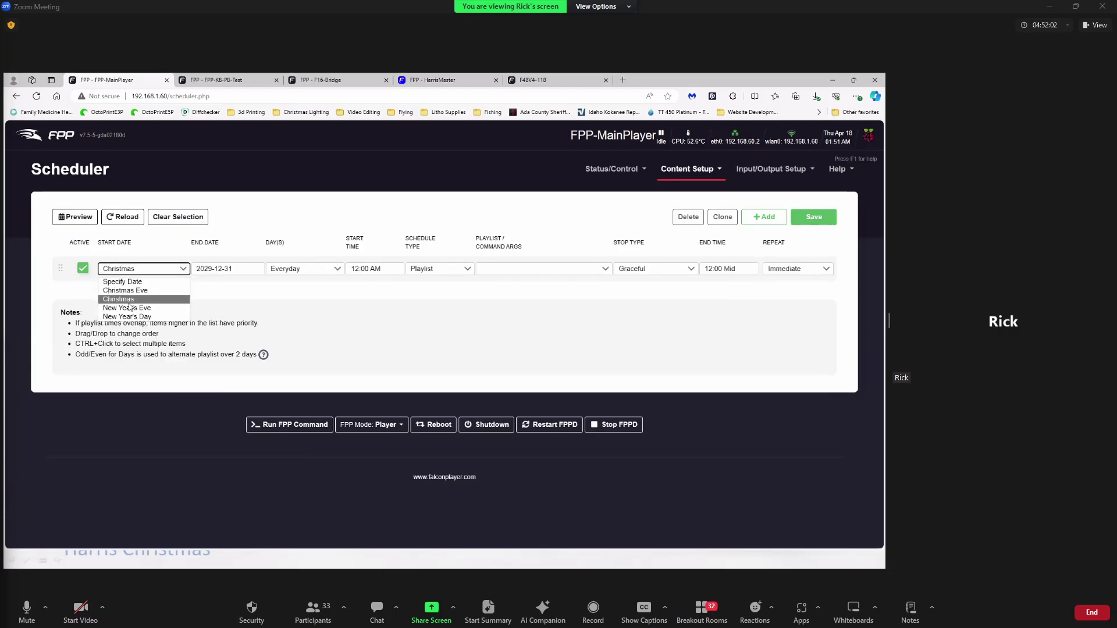
{"action": "left_click", "coordinate": [128, 281]}
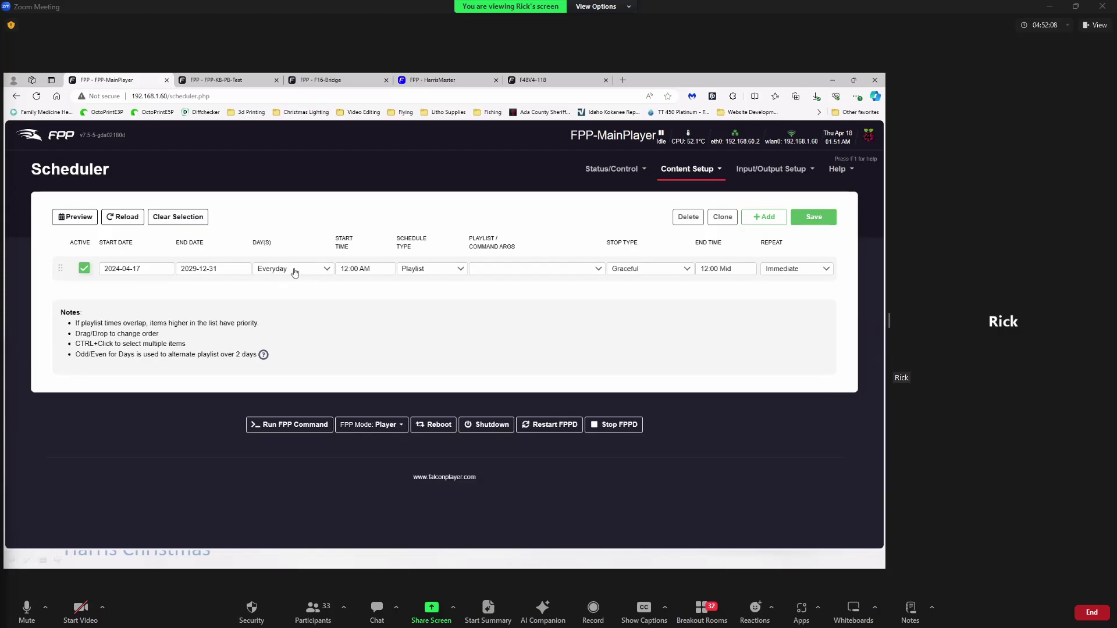
Set the schedule entry's days to Day Mask with Sunday, Wednesday and Thursday selected
{"action": "left_click", "coordinate": [327, 271]}
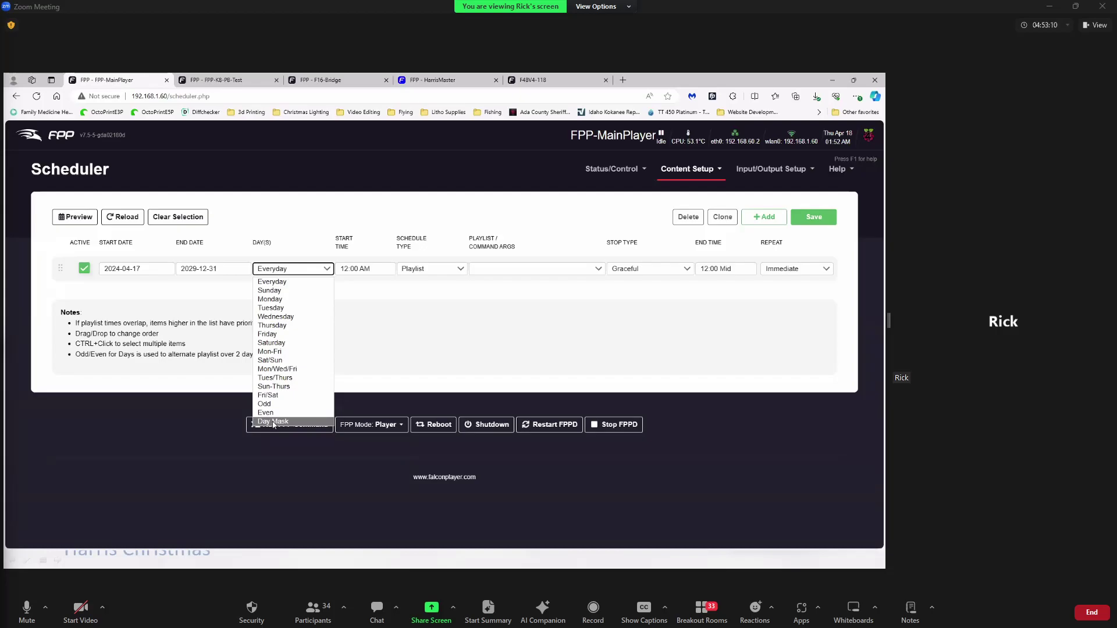
{"action": "left_click", "coordinate": [273, 422]}
{"action": "left_click", "coordinate": [246, 293]}
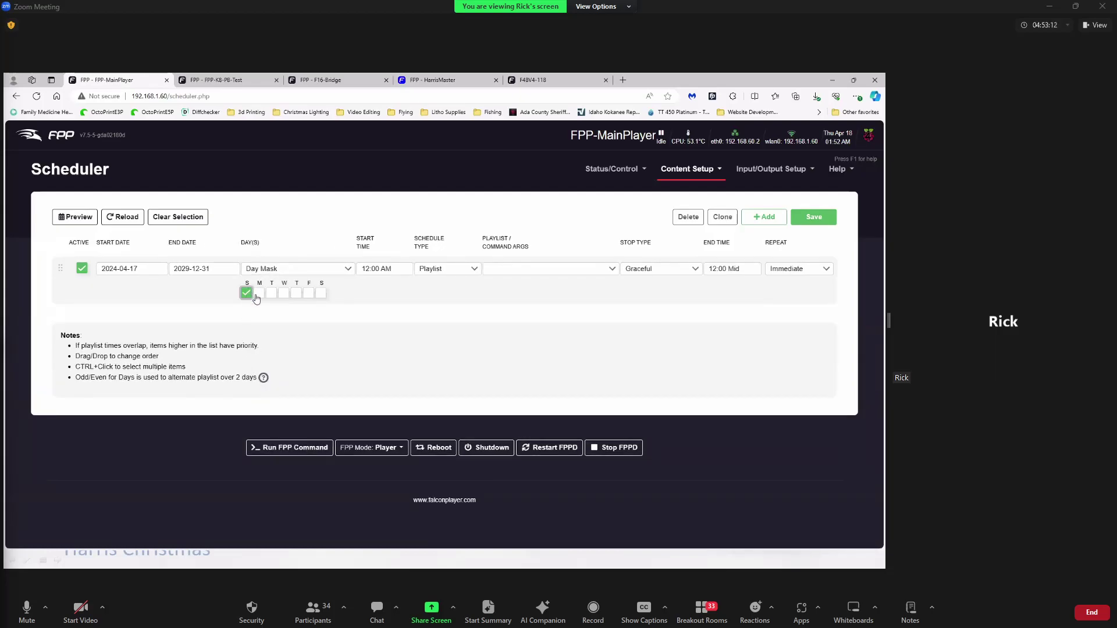
{"action": "left_click", "coordinate": [283, 292]}
{"action": "left_click", "coordinate": [296, 293]}
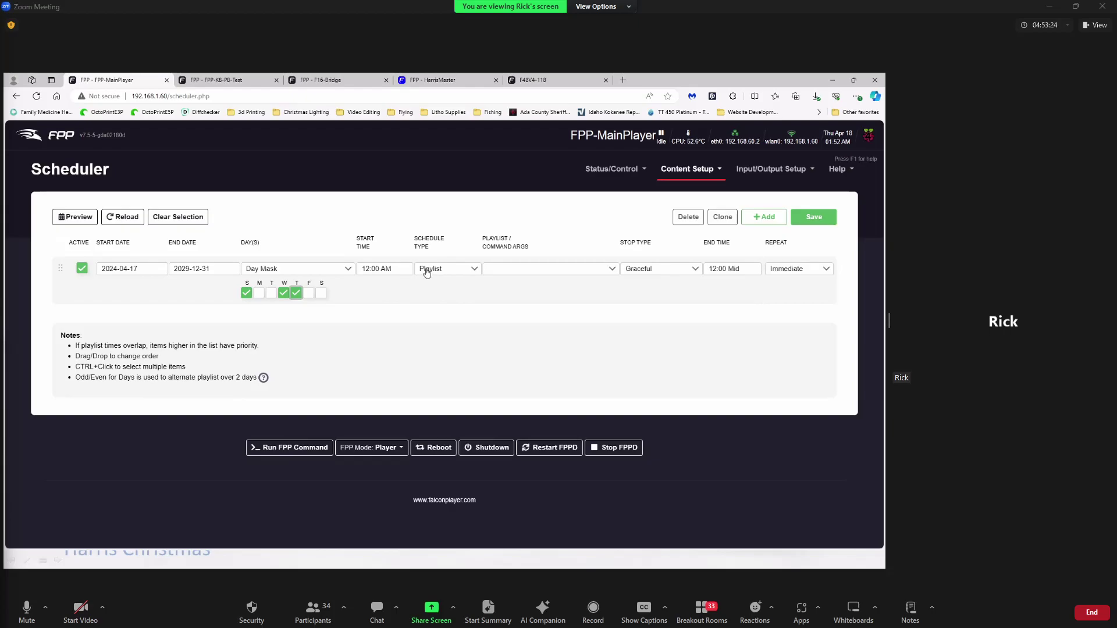
Check the schedule type options, keep Playlist, and assign the Test playlist to the schedule entry
{"action": "left_click", "coordinate": [472, 271]}
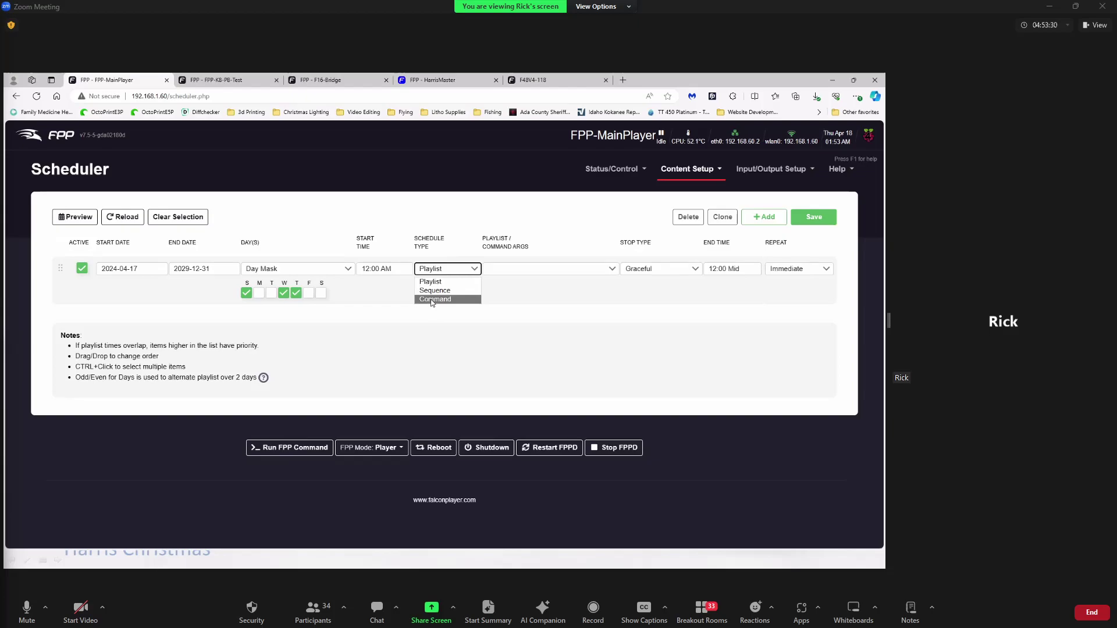
{"action": "left_click", "coordinate": [453, 226]}
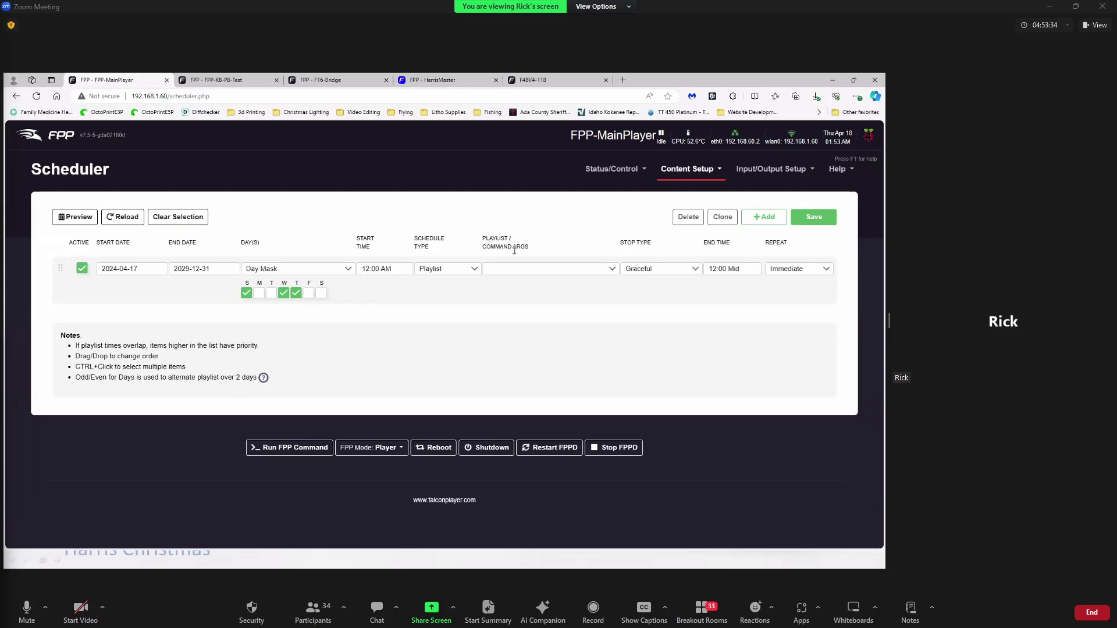
{"action": "left_click", "coordinate": [526, 270]}
{"action": "left_click", "coordinate": [497, 281]}
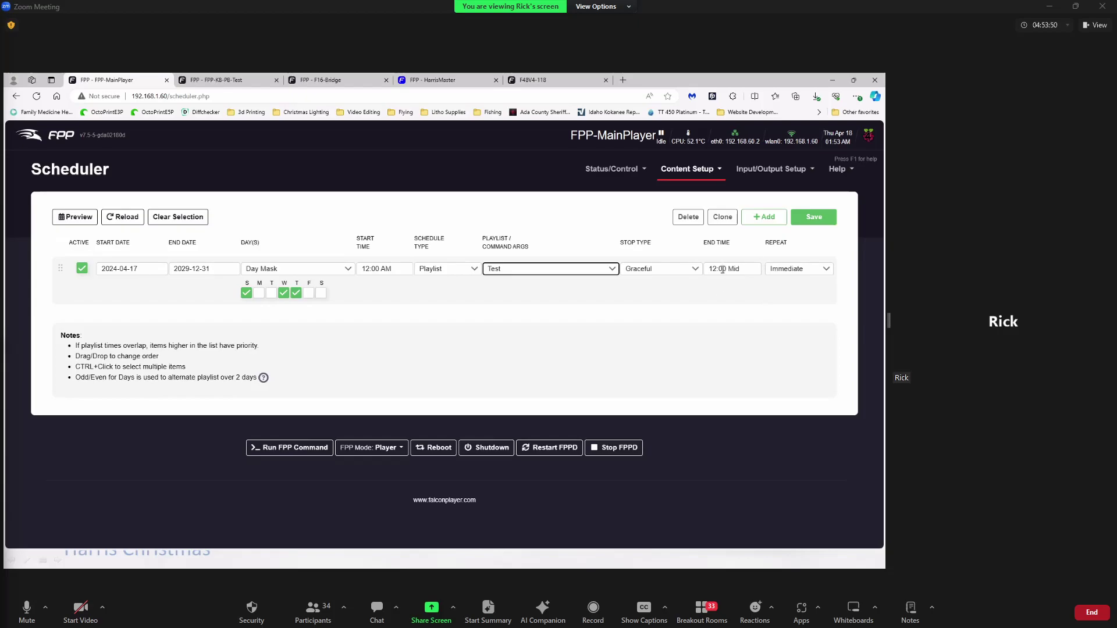
Set the schedule entry's stop type to Graceful Loop and review the repeat options, keeping Immediate
{"action": "left_click", "coordinate": [651, 269]}
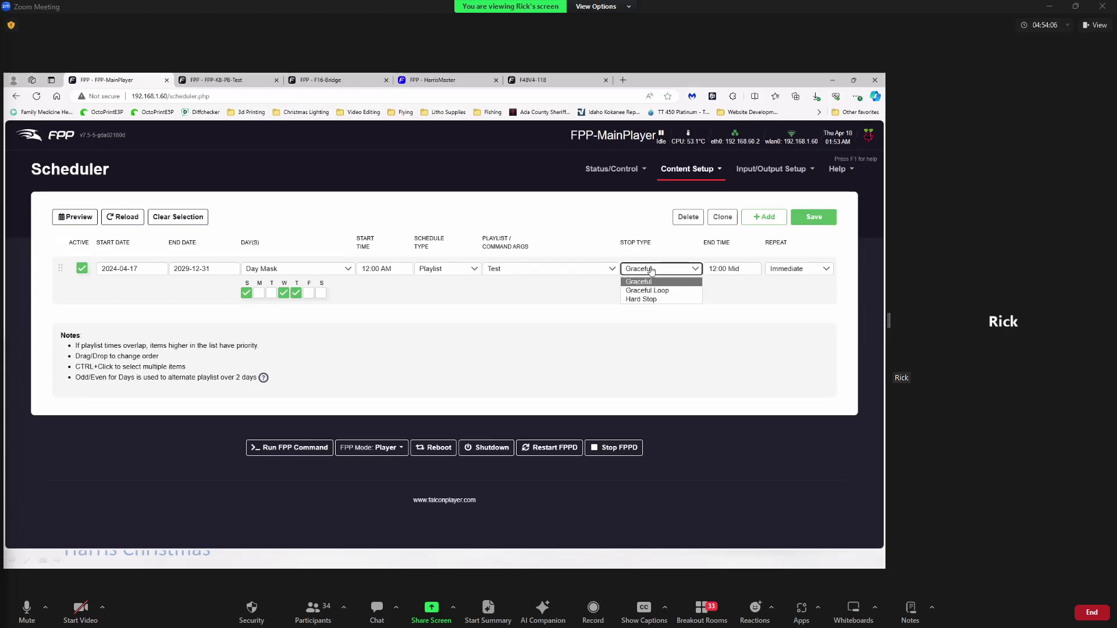
{"action": "left_click", "coordinate": [645, 291]}
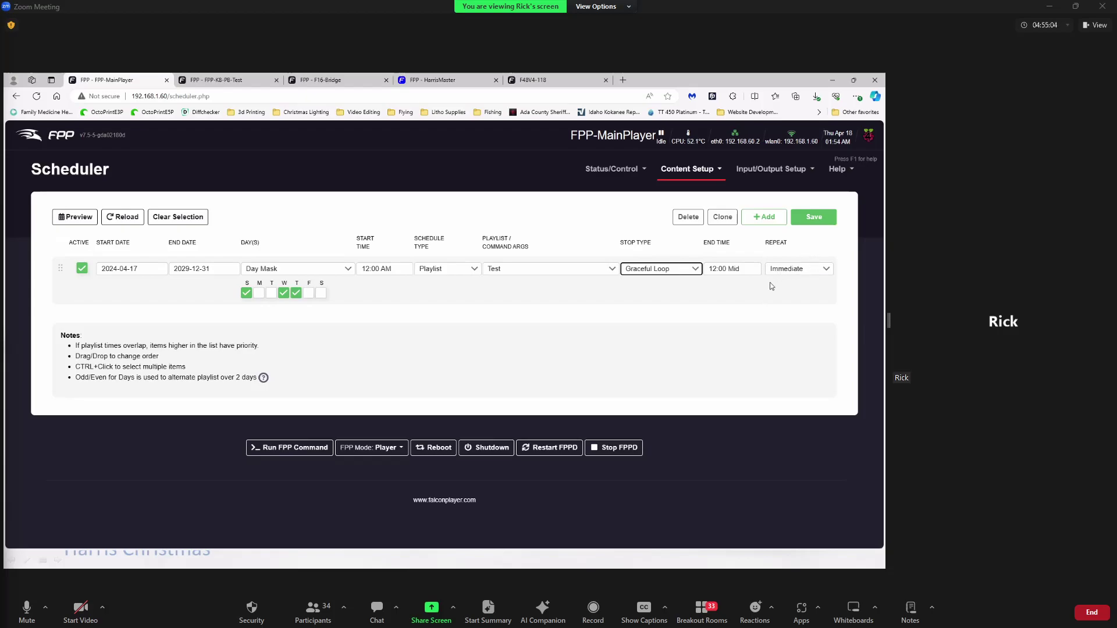
{"action": "left_click", "coordinate": [825, 269]}
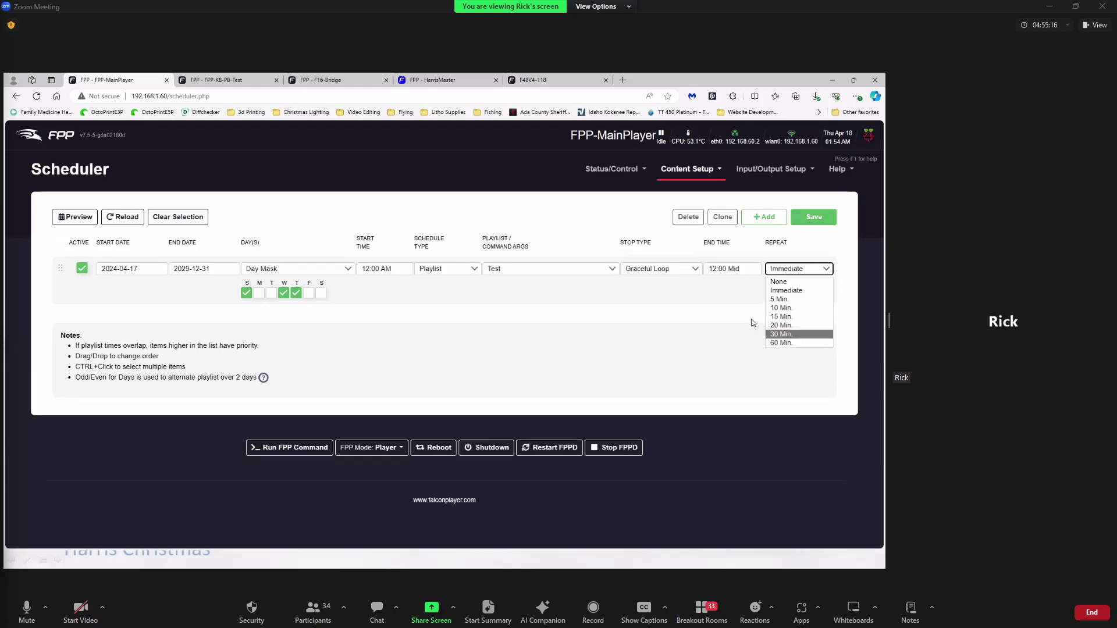
{"action": "left_click", "coordinate": [725, 290]}
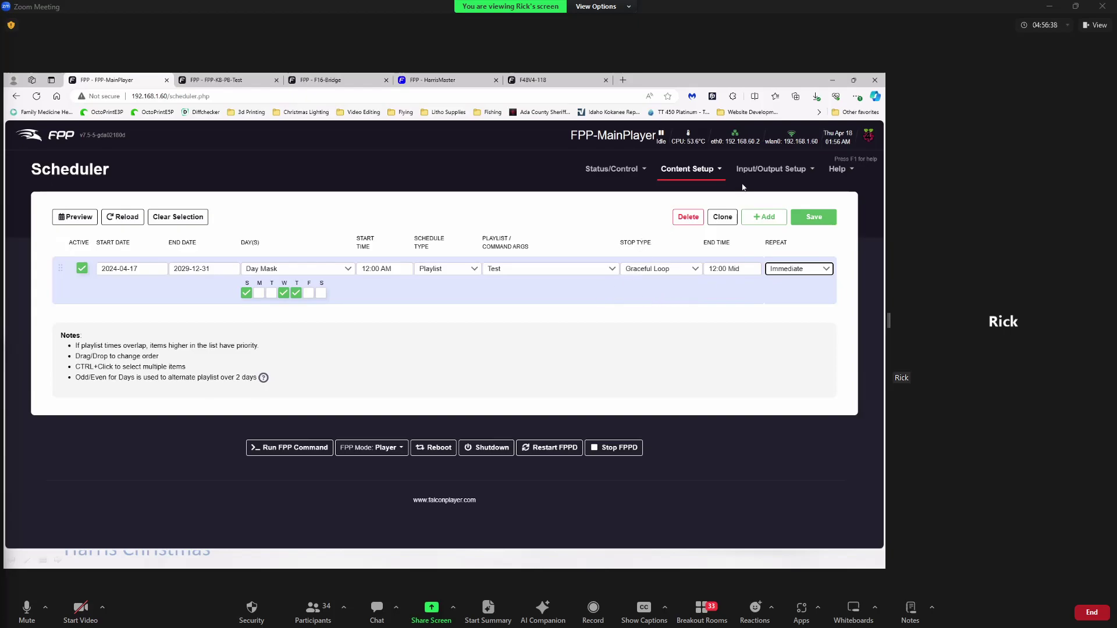
Open FPP-MainPlayer's Channel Inputs page to examine the E1.31 / ArtNet / DDP input settings
{"action": "left_click", "coordinate": [765, 170]}
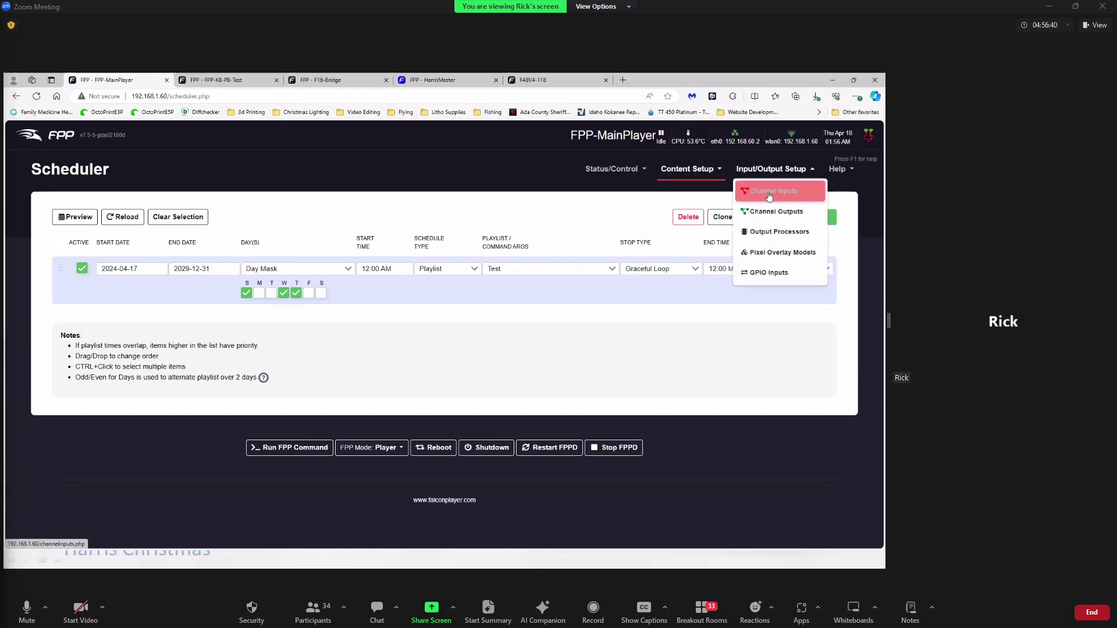
{"action": "left_click", "coordinate": [773, 187]}
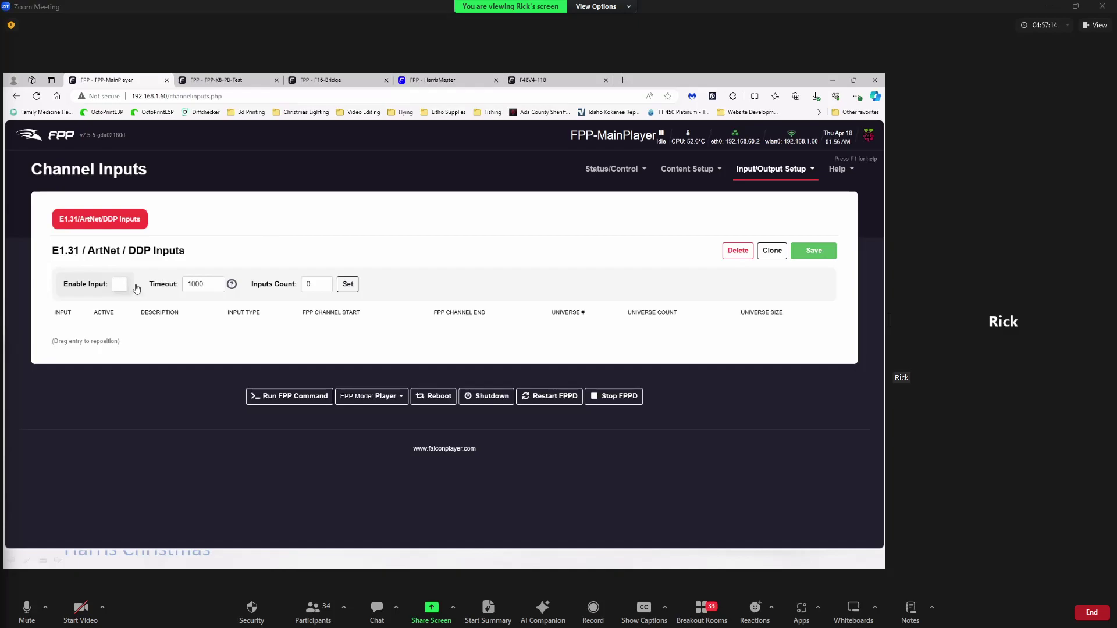
{"action": "left_click", "coordinate": [763, 172]}
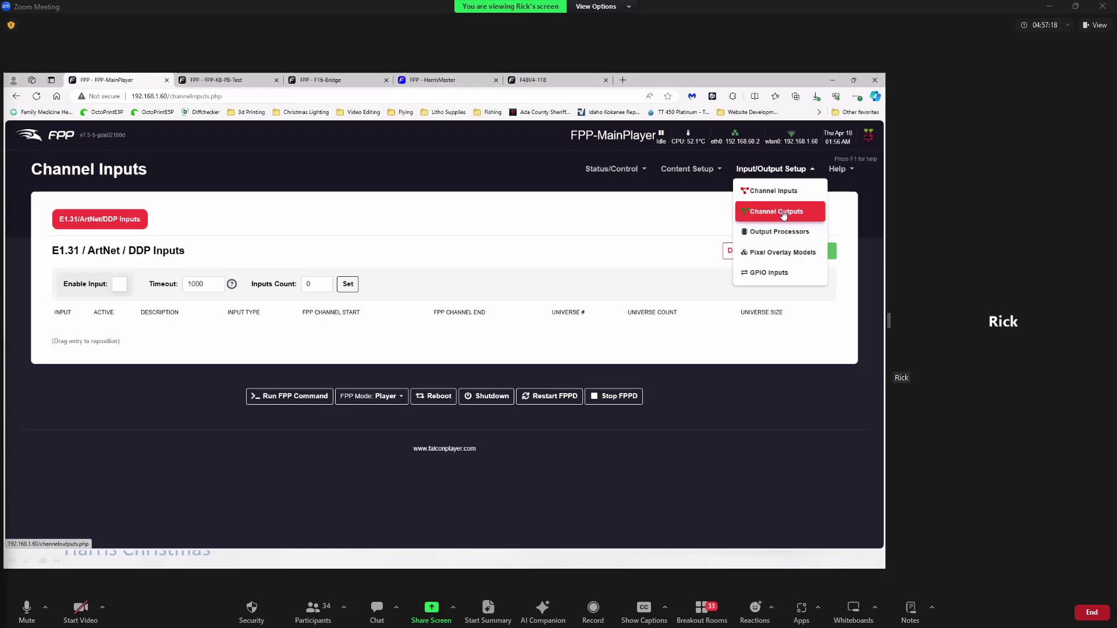
{"action": "left_click", "coordinate": [492, 239]}
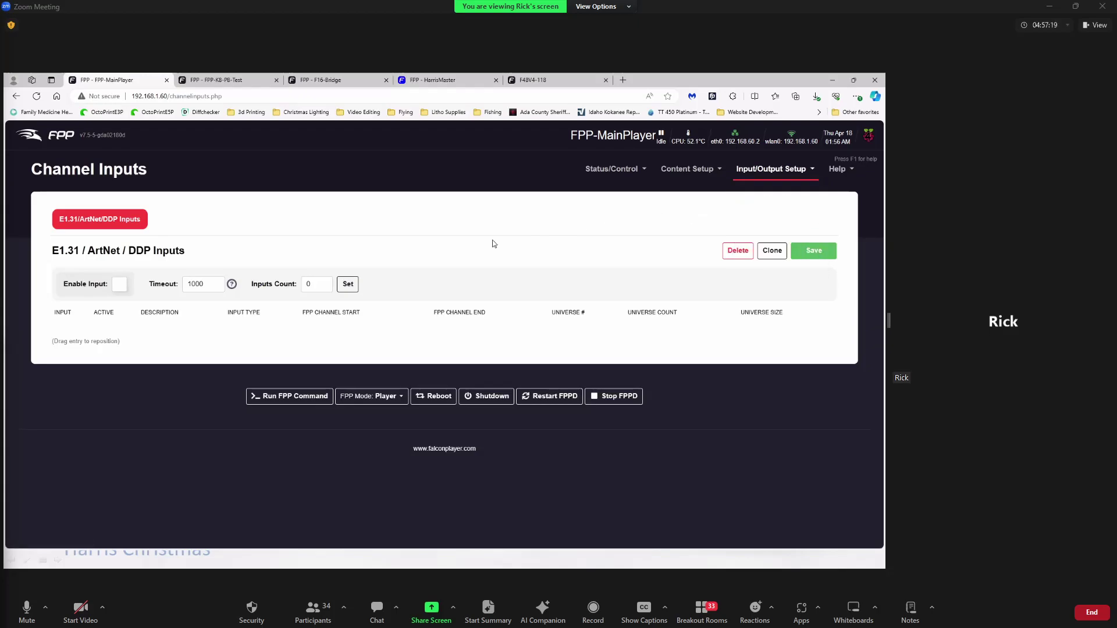
On FPP-K8-PB-Test, close the finished FPP upgrade log and open the Channel Outputs page translated to English
{"action": "left_click", "coordinate": [234, 82]}
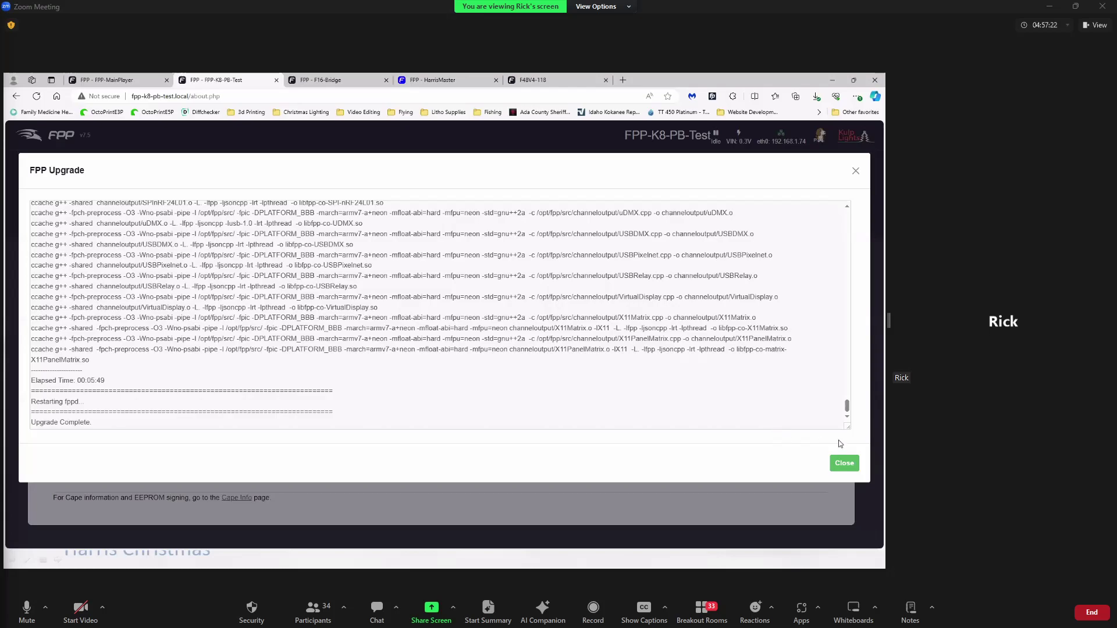
{"action": "left_click", "coordinate": [846, 463]}
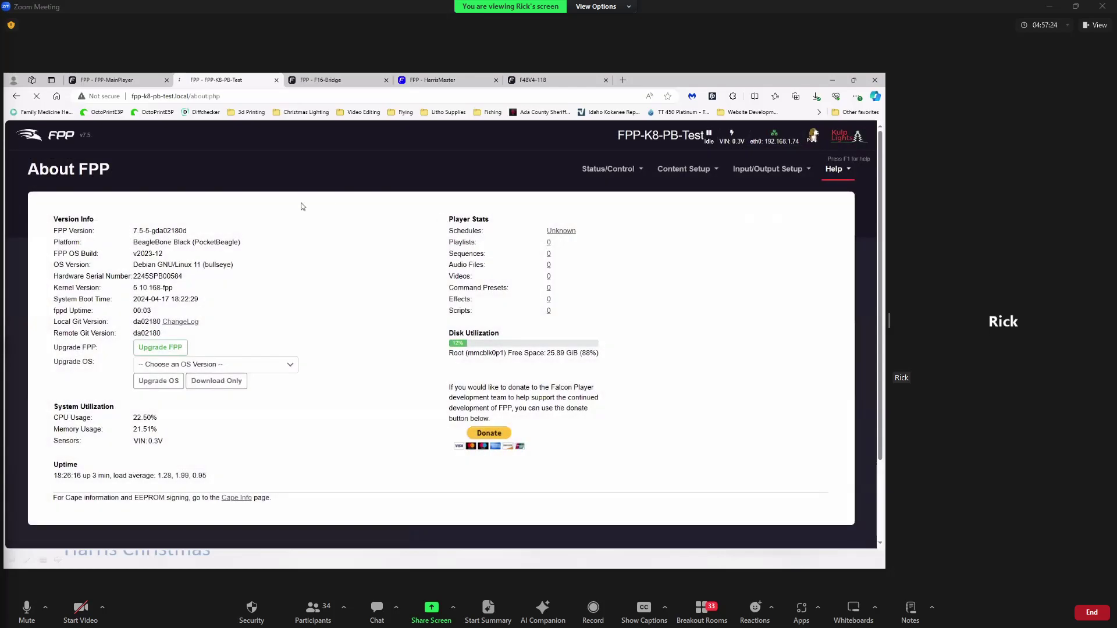
{"action": "left_click", "coordinate": [756, 170]}
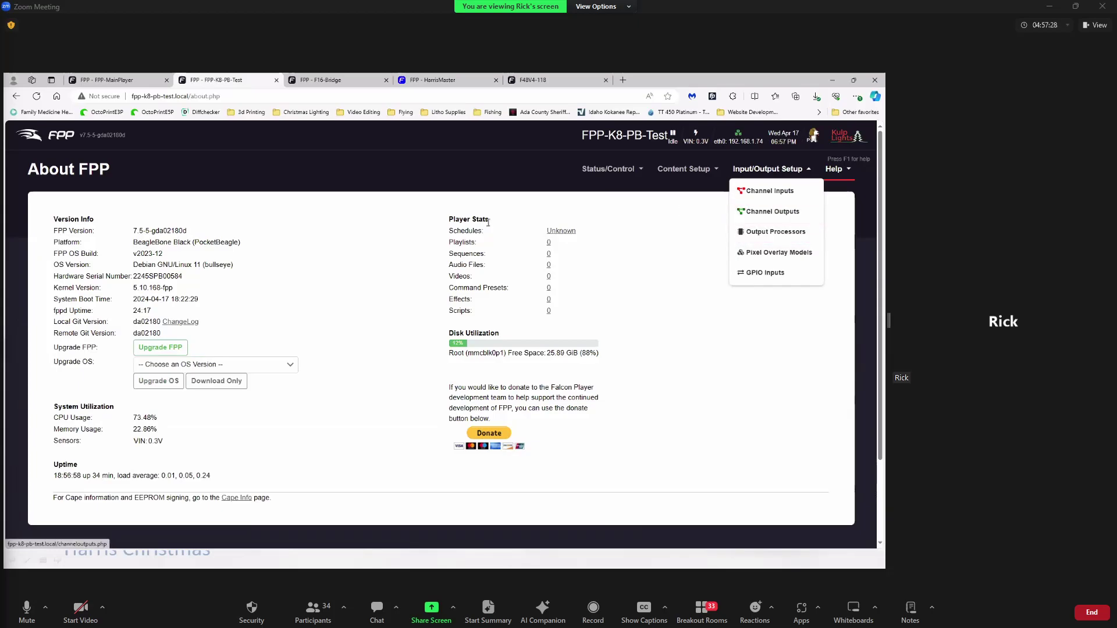
{"action": "left_click", "coordinate": [773, 213]}
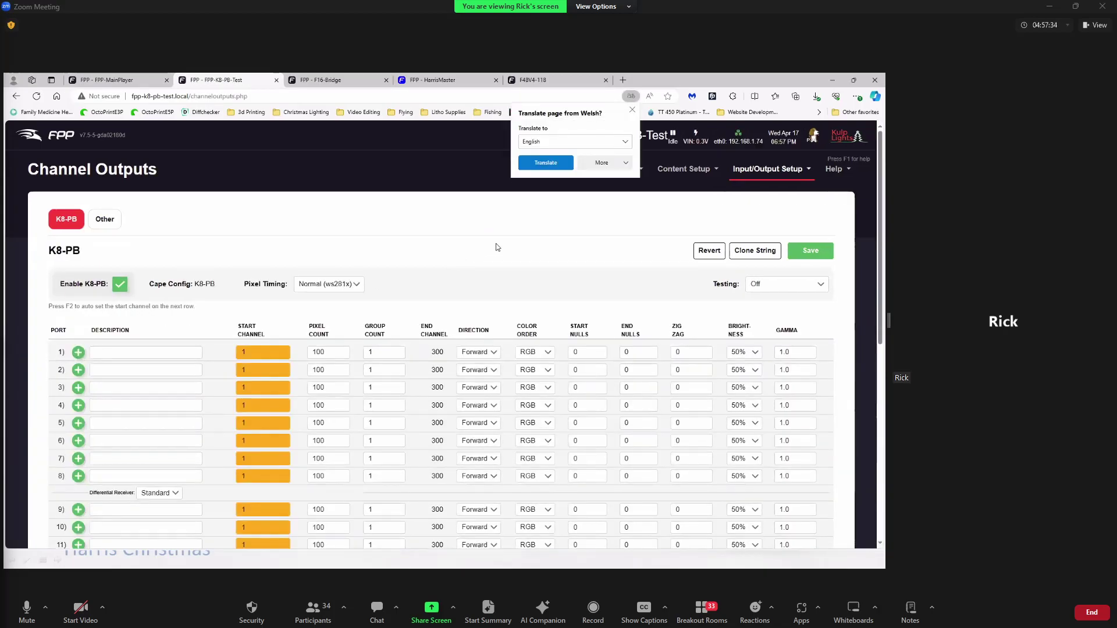
{"action": "left_click", "coordinate": [545, 162]}
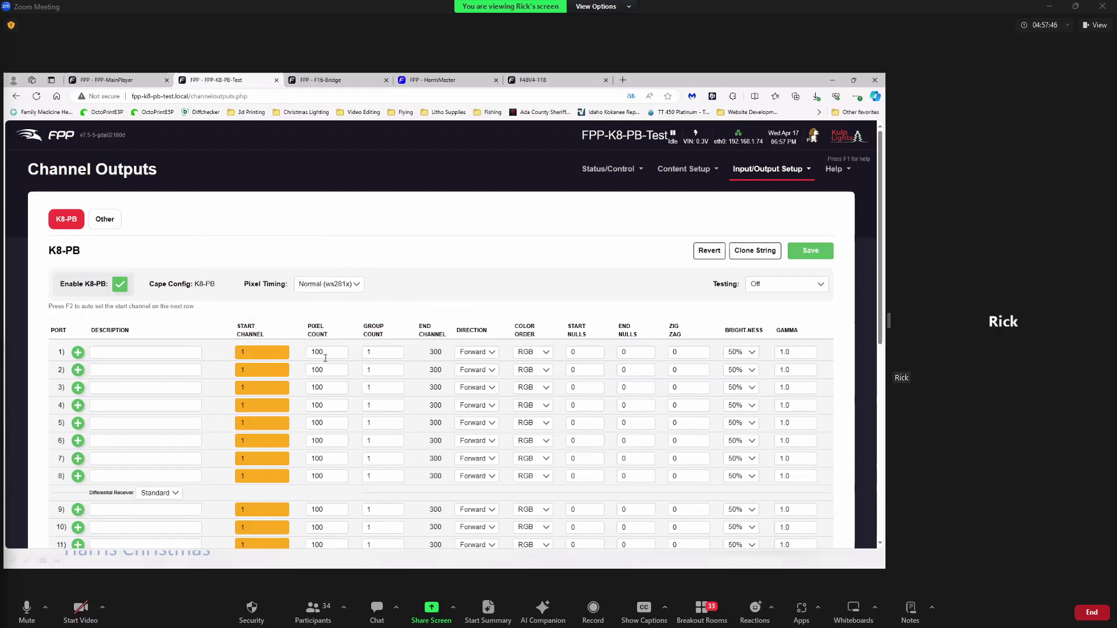
Review the K8-PB port table and testing options, and set Testing to Port Number
{"action": "scroll", "coordinate": [320, 381], "scroll_direction": "down", "scroll_amount": 1}
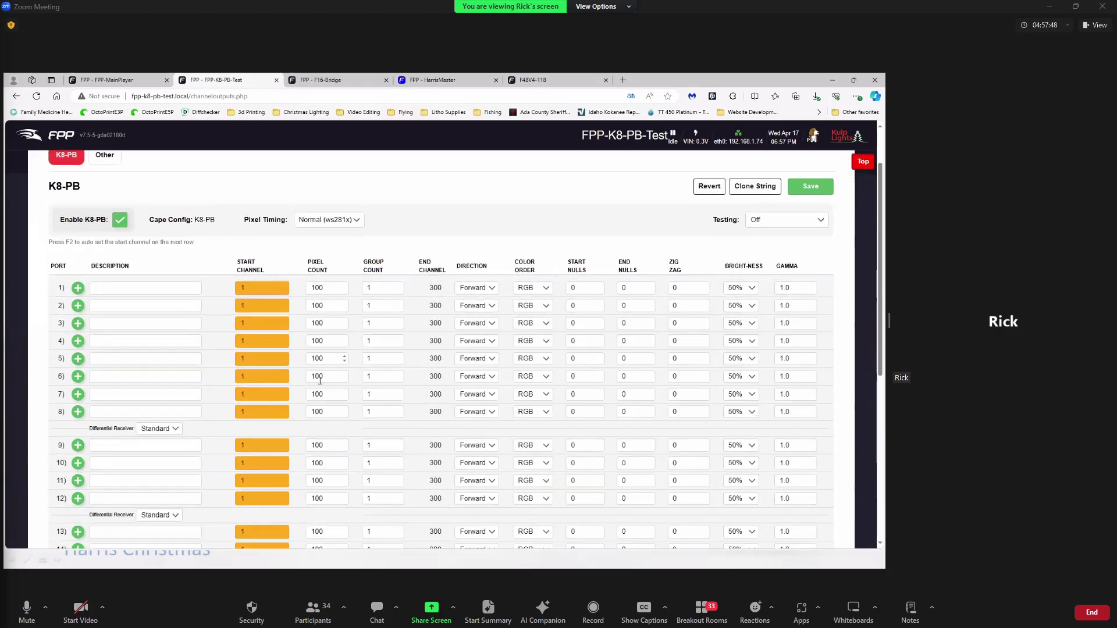
{"action": "scroll", "coordinate": [320, 381], "scroll_direction": "up", "scroll_amount": 1}
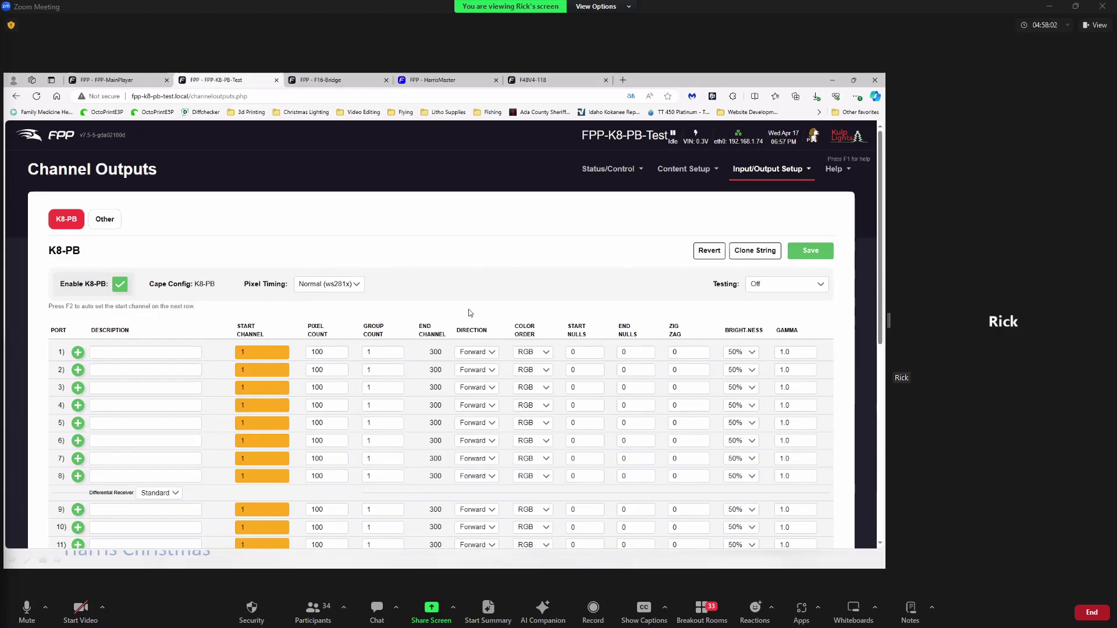
{"action": "left_click", "coordinate": [822, 286]}
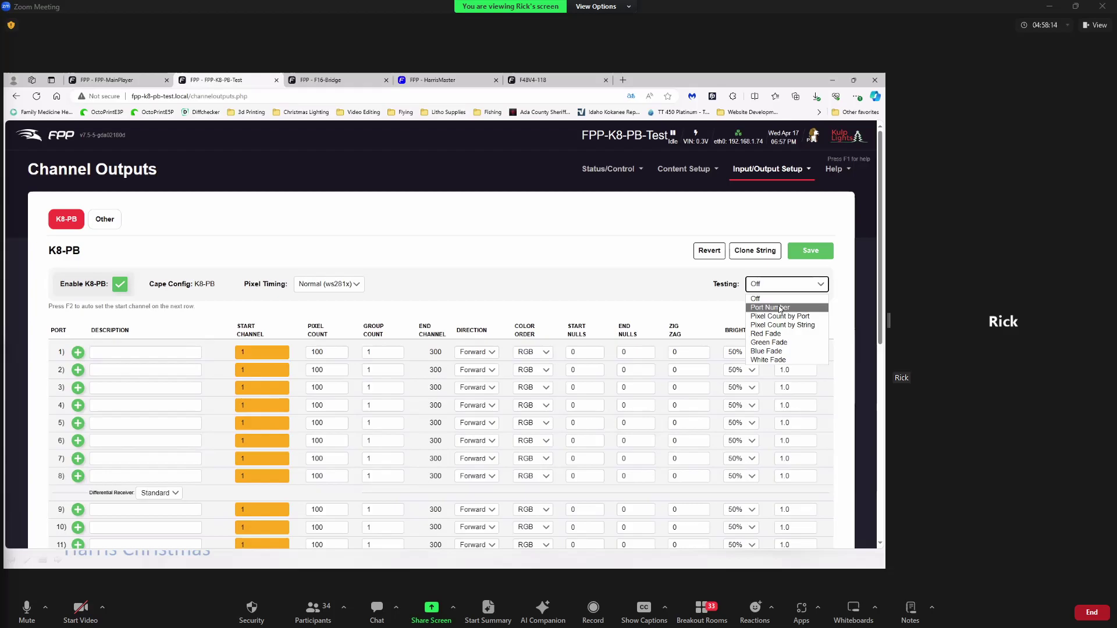
{"action": "left_click", "coordinate": [640, 285]}
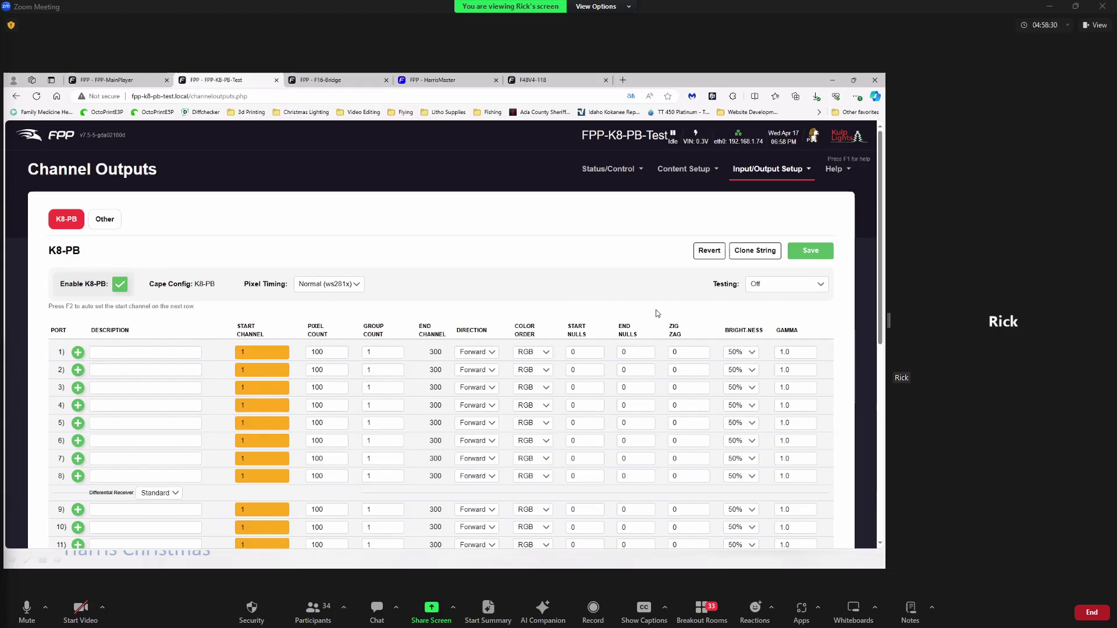
{"action": "left_click", "coordinate": [820, 288]}
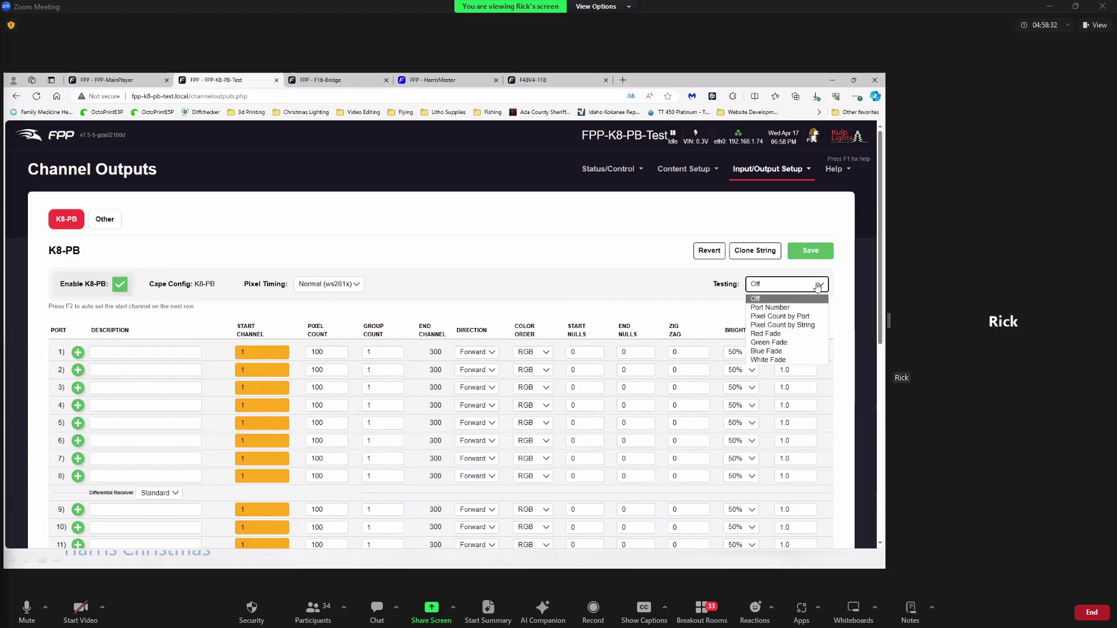
{"action": "left_click", "coordinate": [771, 308]}
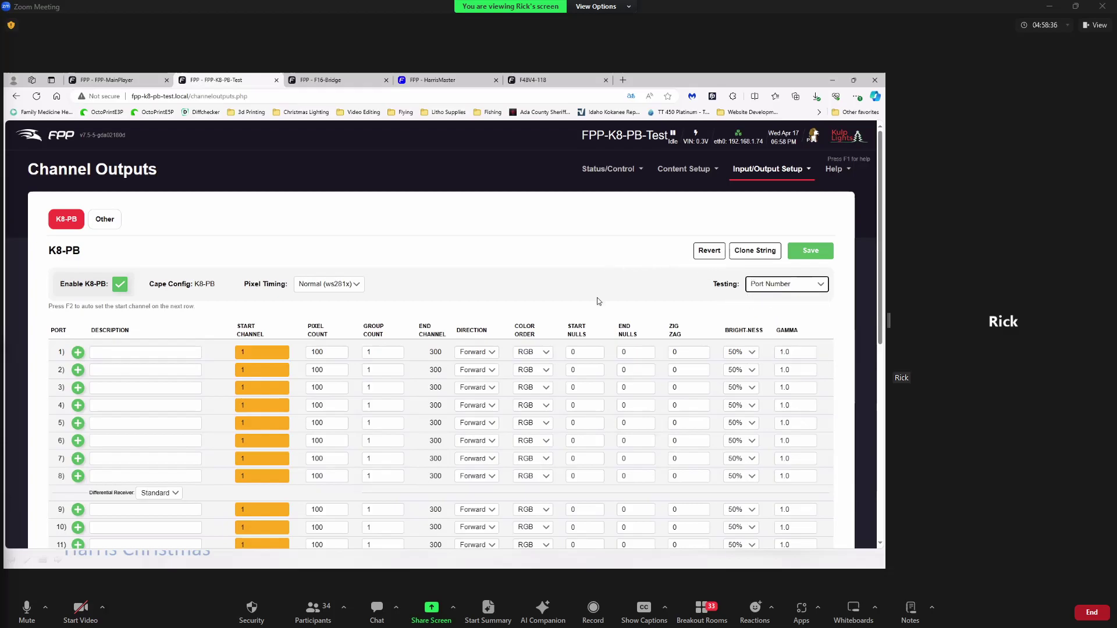
Open the K8-PB testing mode choices
{"action": "mouse_move", "coordinate": [238, 352]}
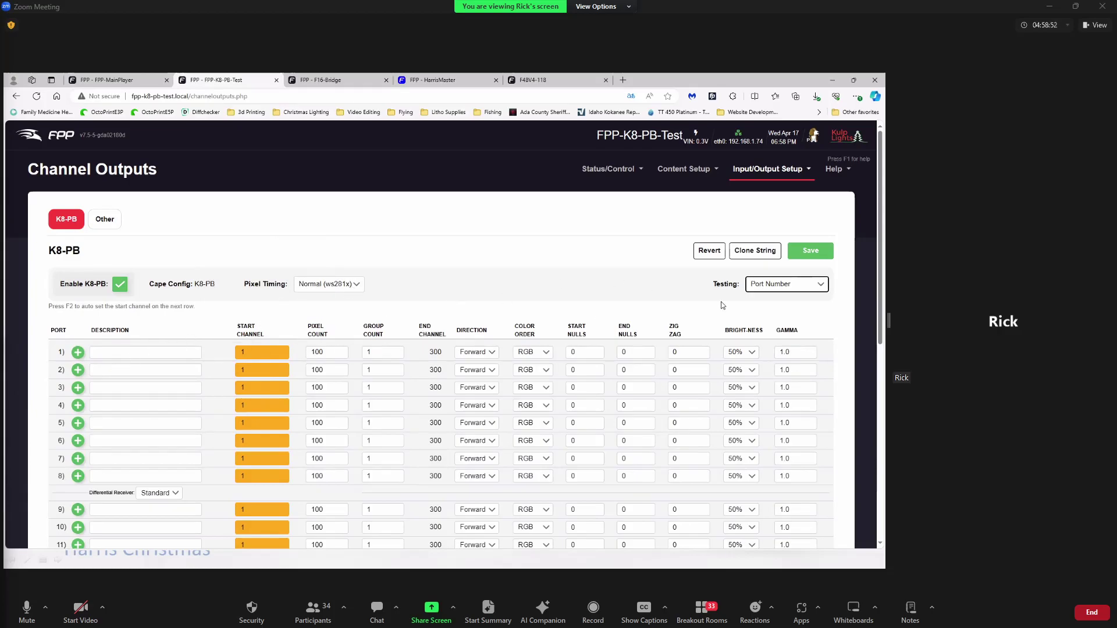
{"action": "left_click", "coordinate": [826, 284]}
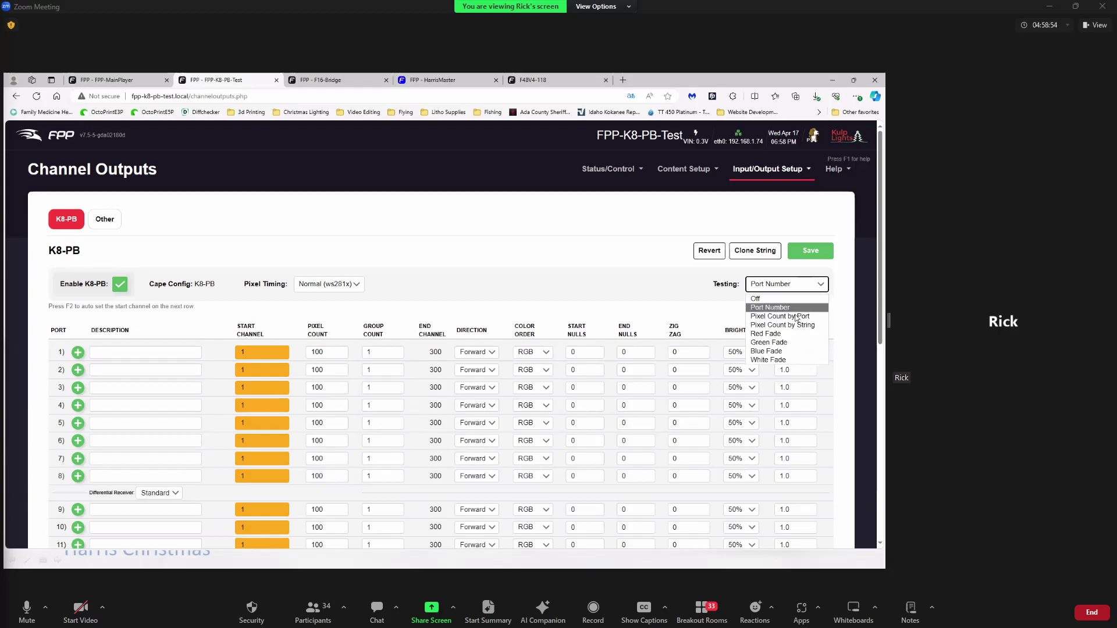